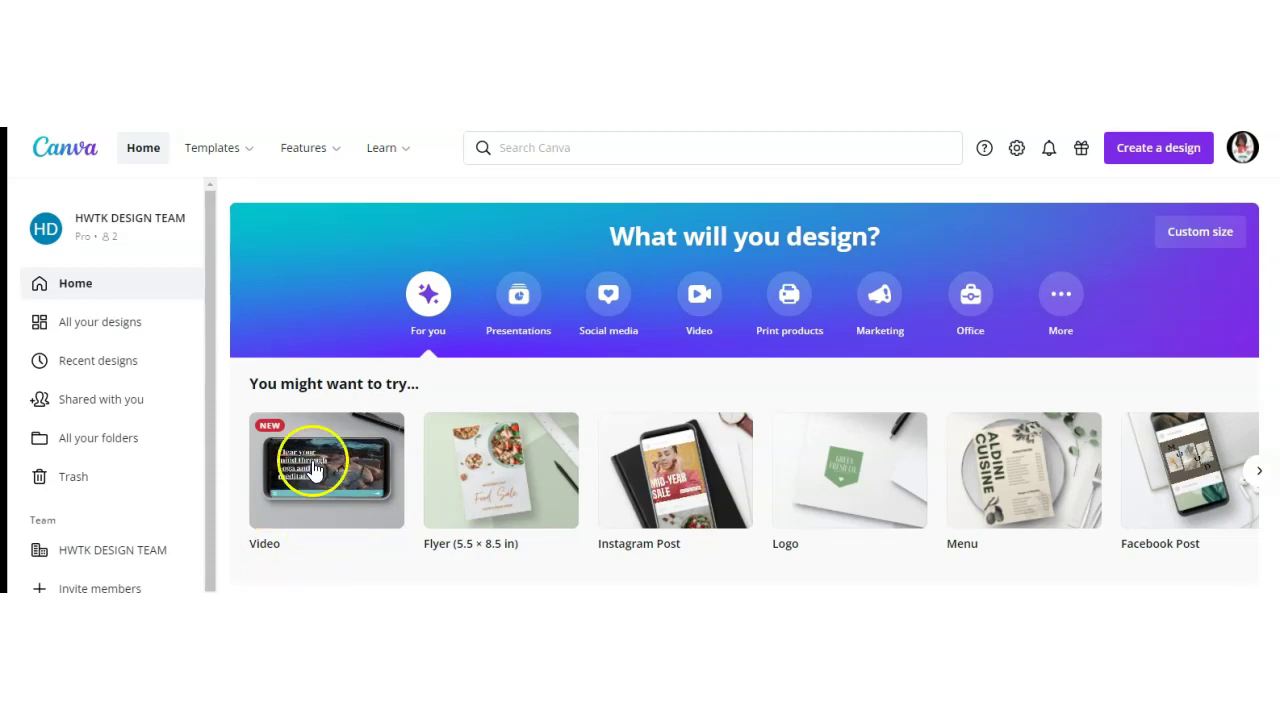
Search the templates for "word search" and open the Ghost Halloween Word Search Worksheet for customizing.
left_click(210, 150)
left_click(515, 296)
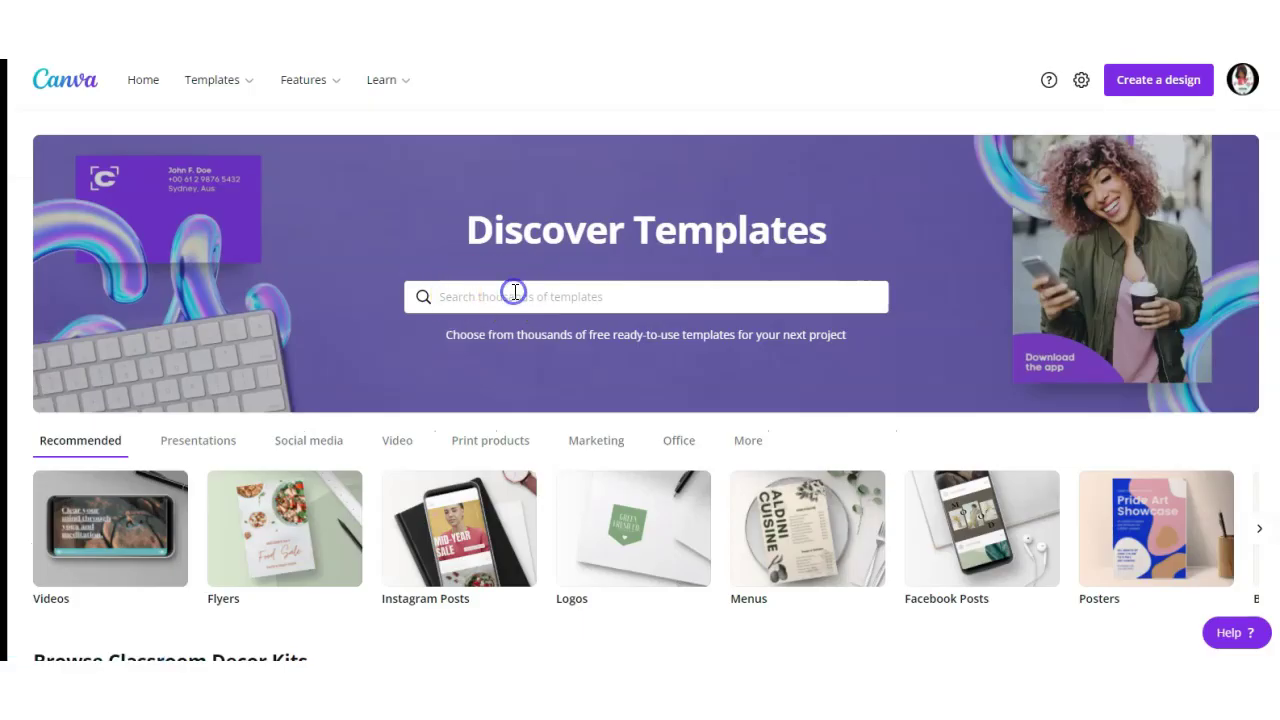
type("wor")
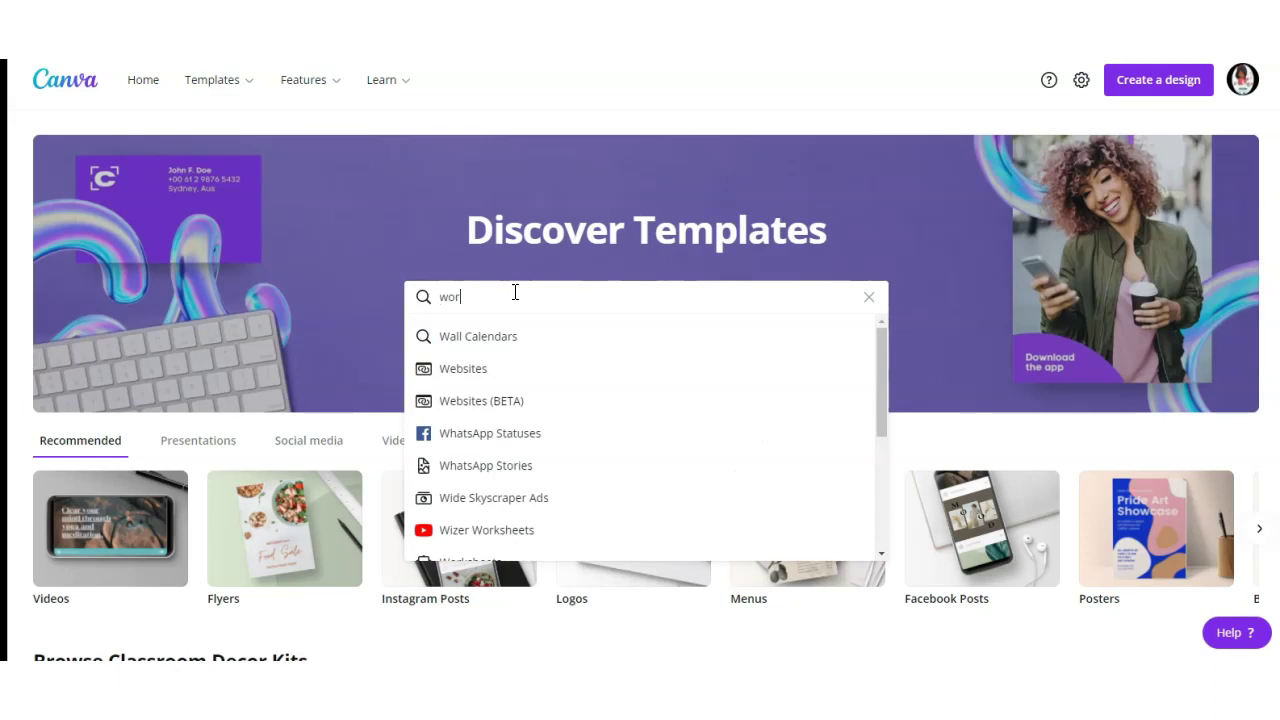
type("d sea")
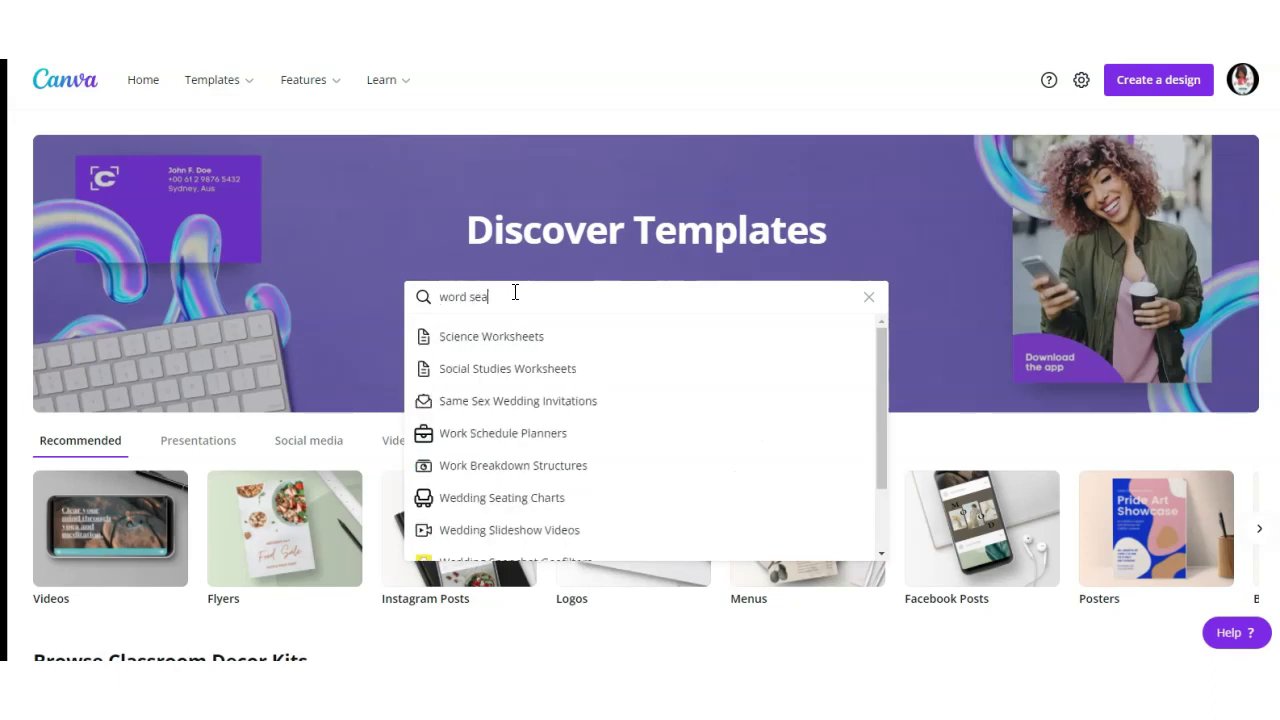
type("rch")
key("Return")
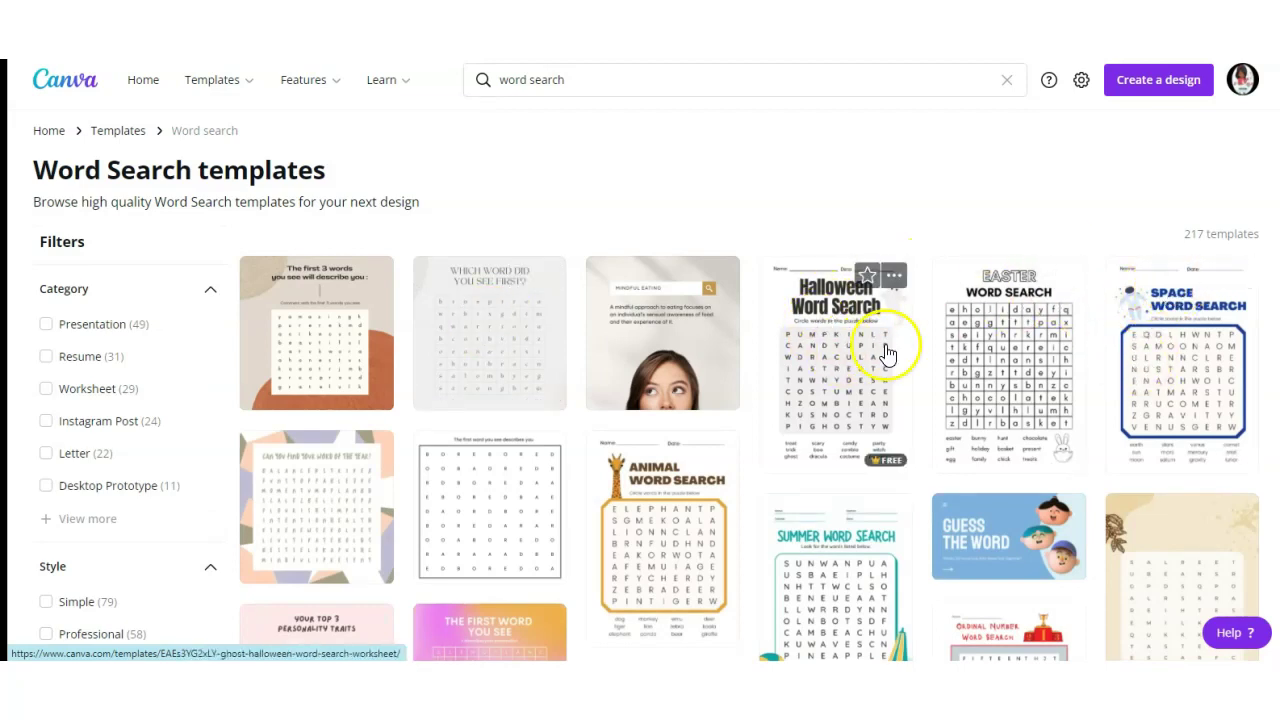
left_click(829, 362)
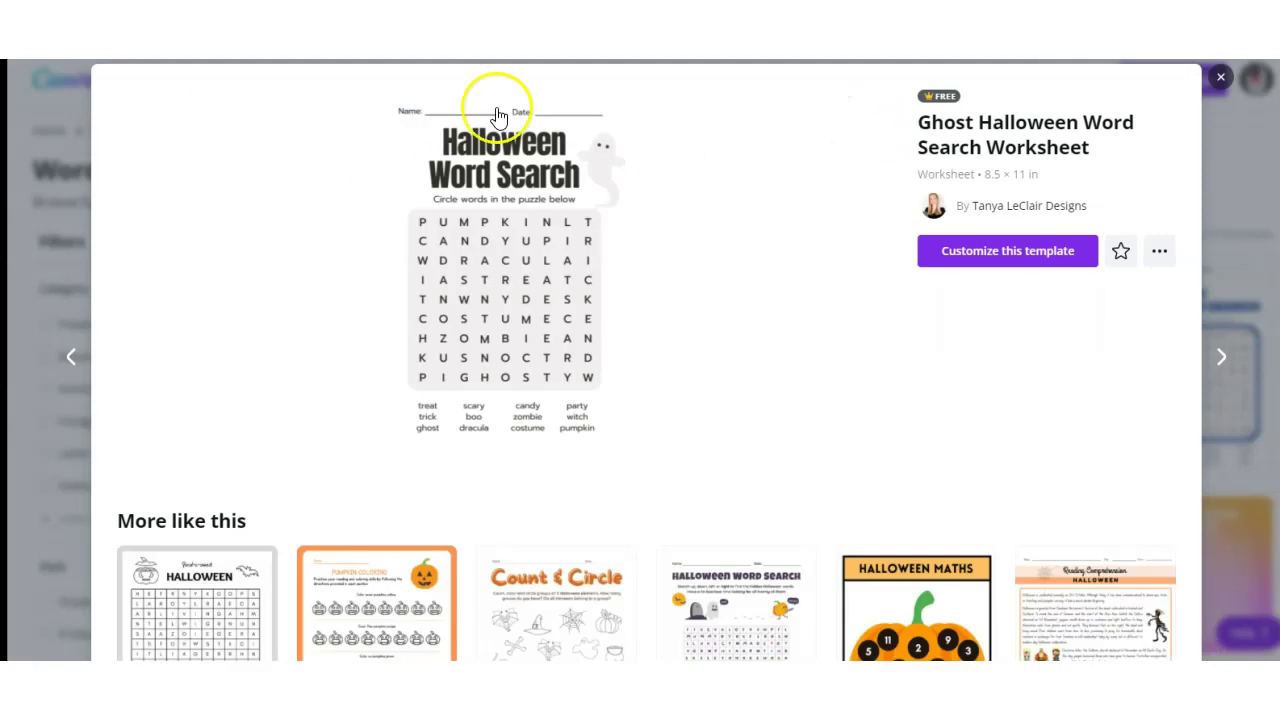
left_click(986, 254)
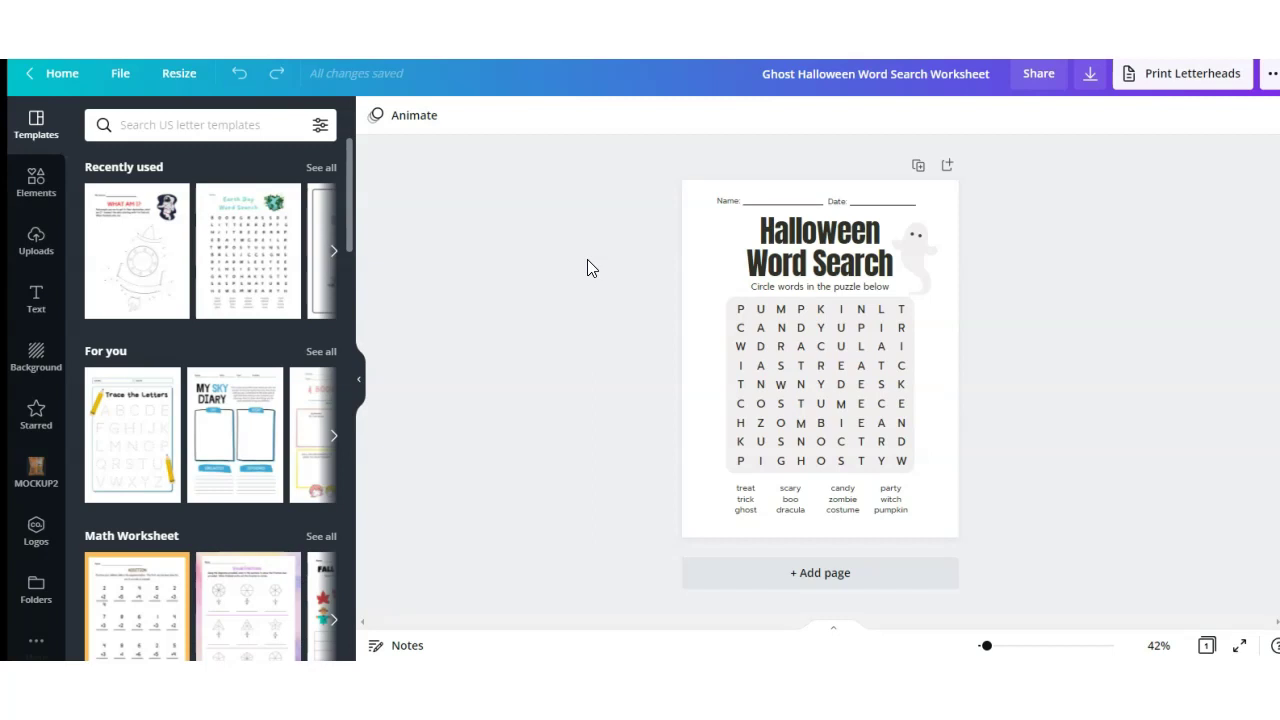
Replace "Halloween" in the worksheet title with "BIRTHDAY" and delete the ghost graphic beside it.
double_click(809, 233)
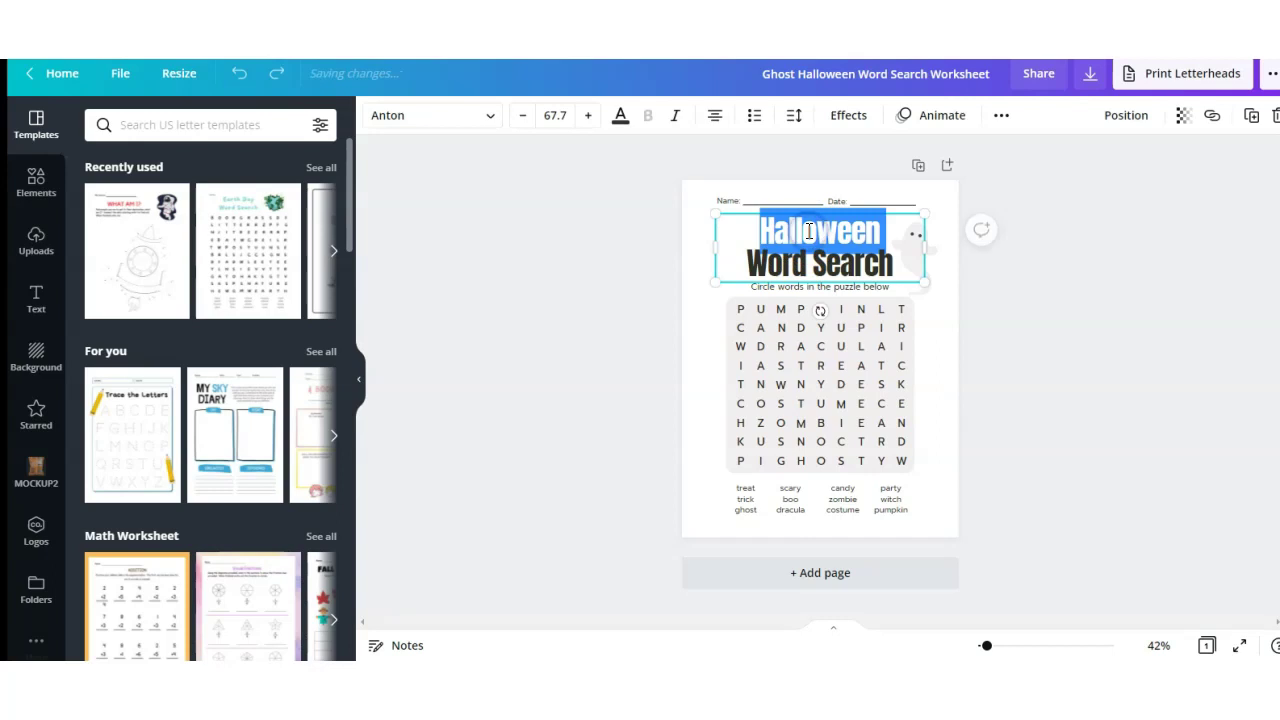
type("BIRTHDAY")
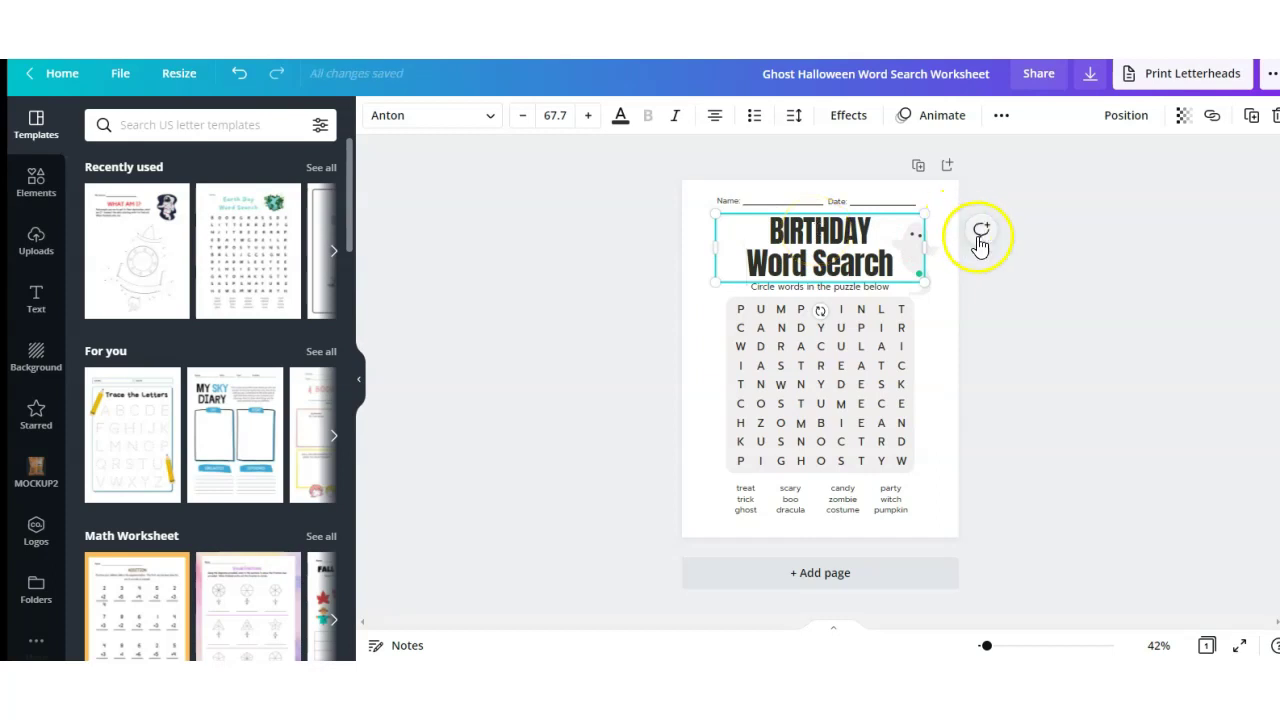
left_click(955, 285)
left_click(929, 250)
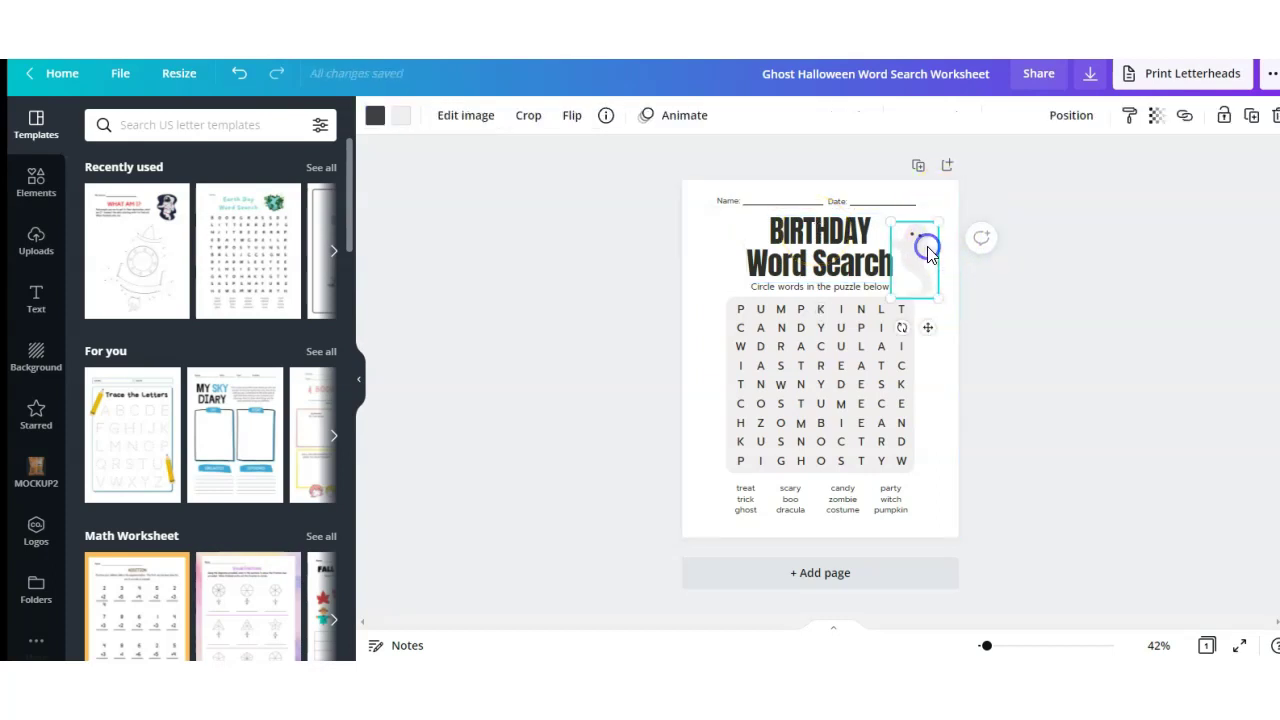
left_click(1274, 118)
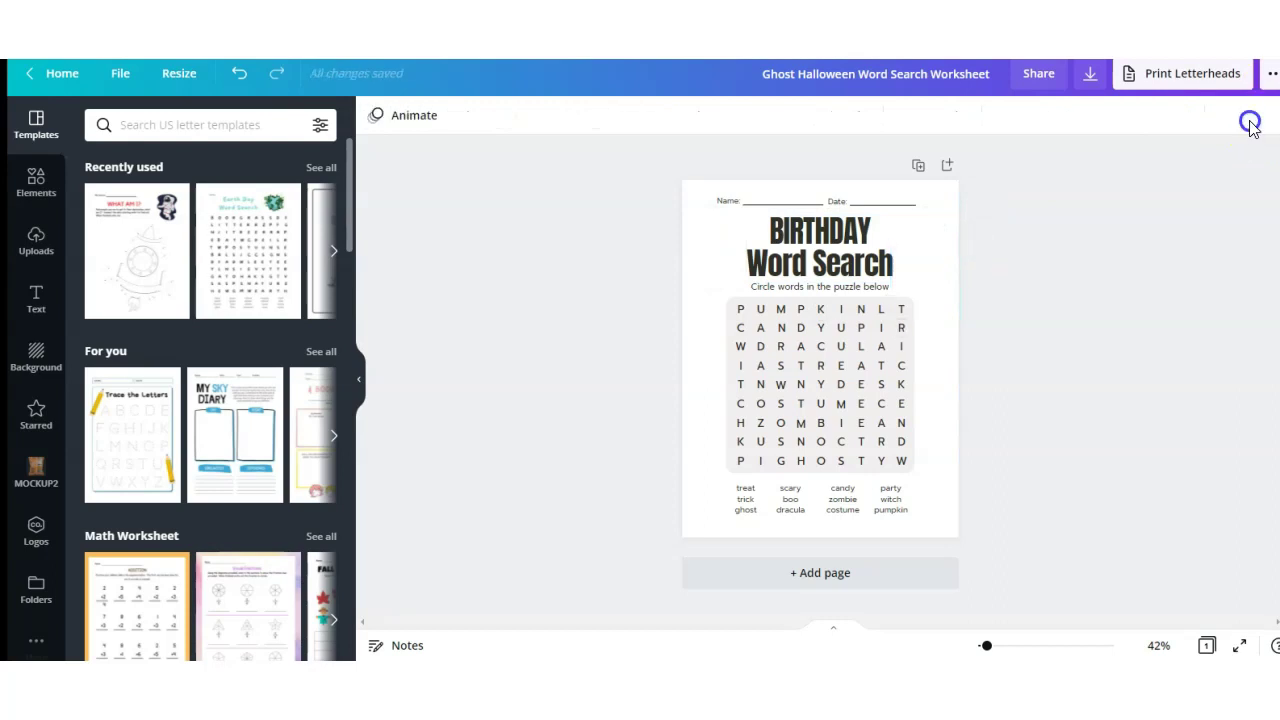
Delete the Date and Name labels and their blank lines above the title.
left_click(886, 205)
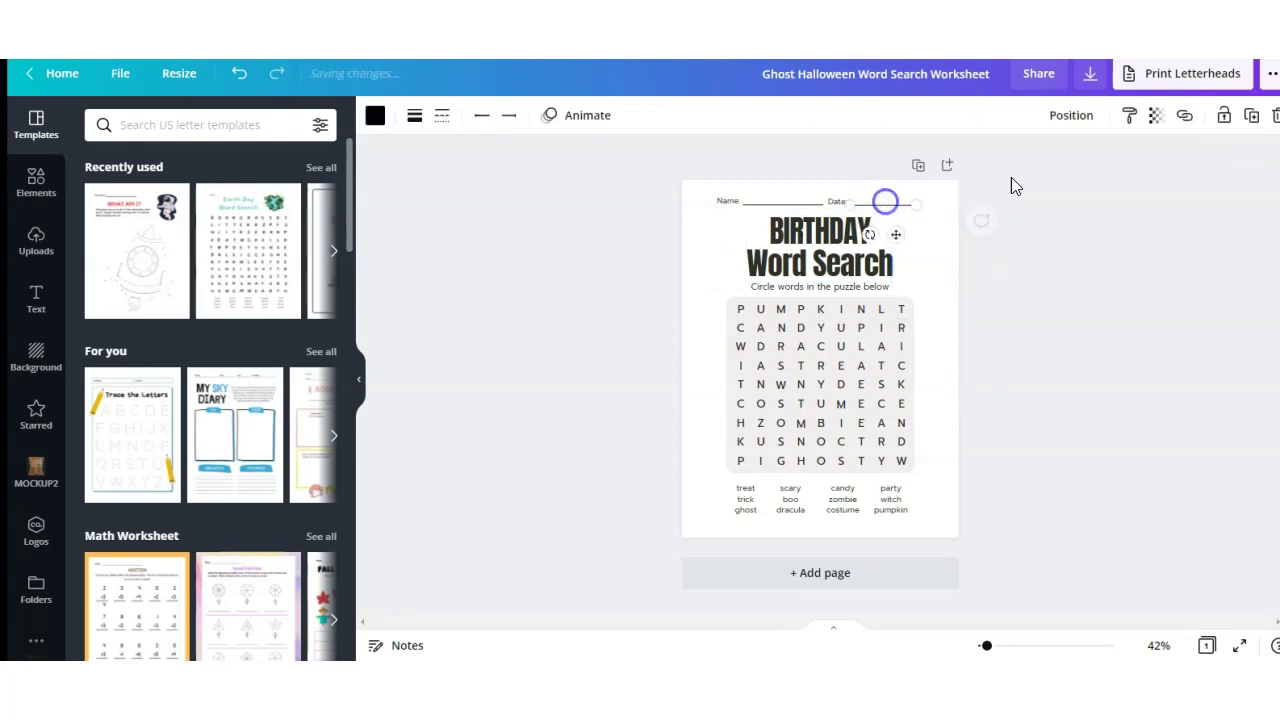
left_click(1274, 118)
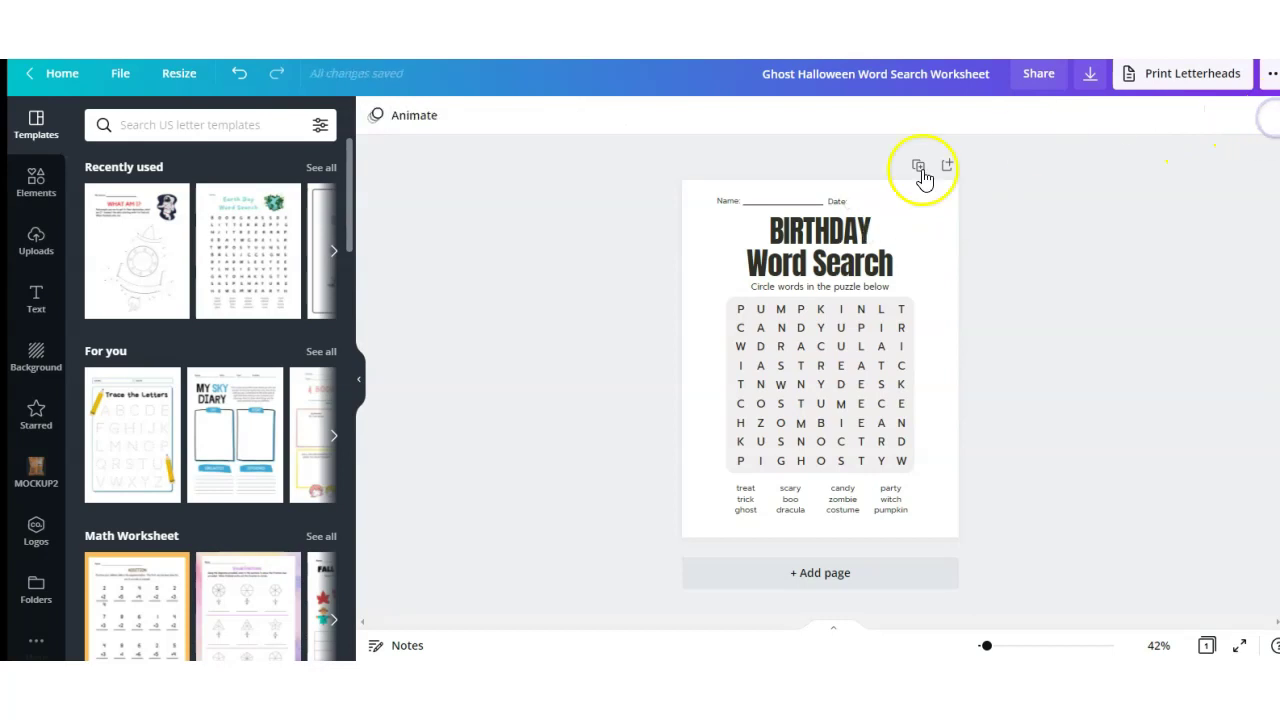
left_click(843, 201)
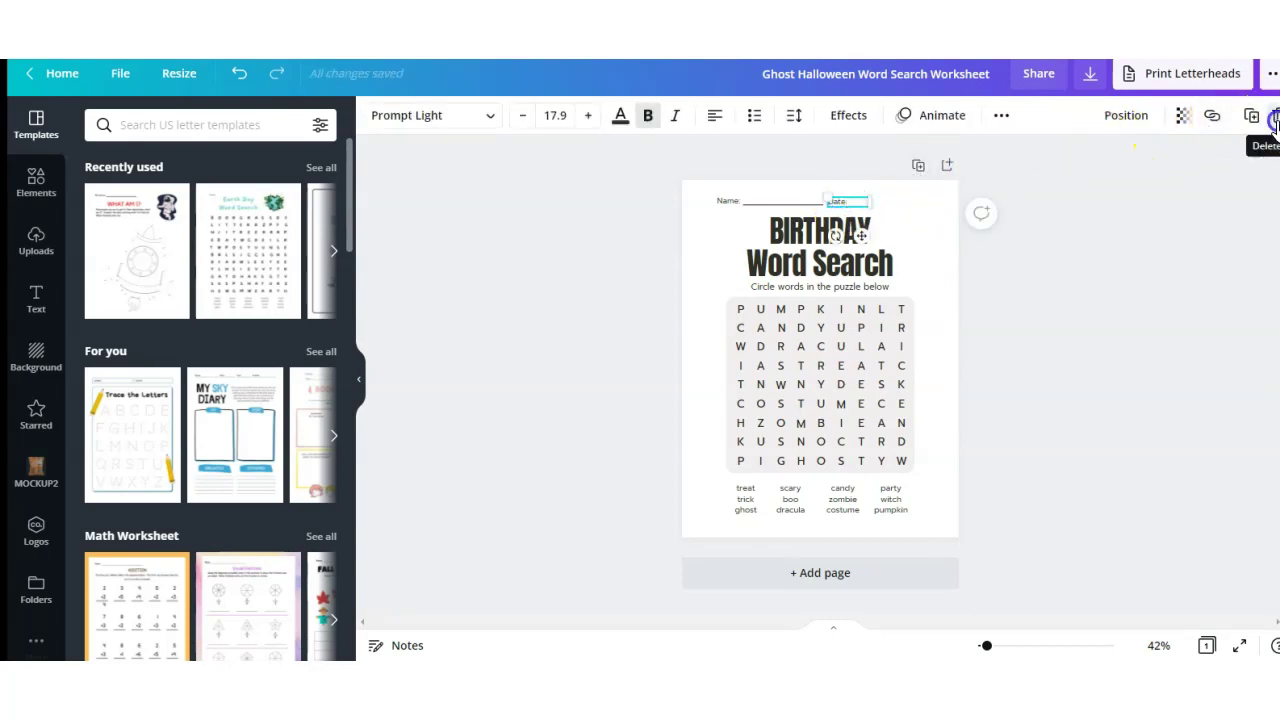
left_click(1274, 117)
left_click(746, 204)
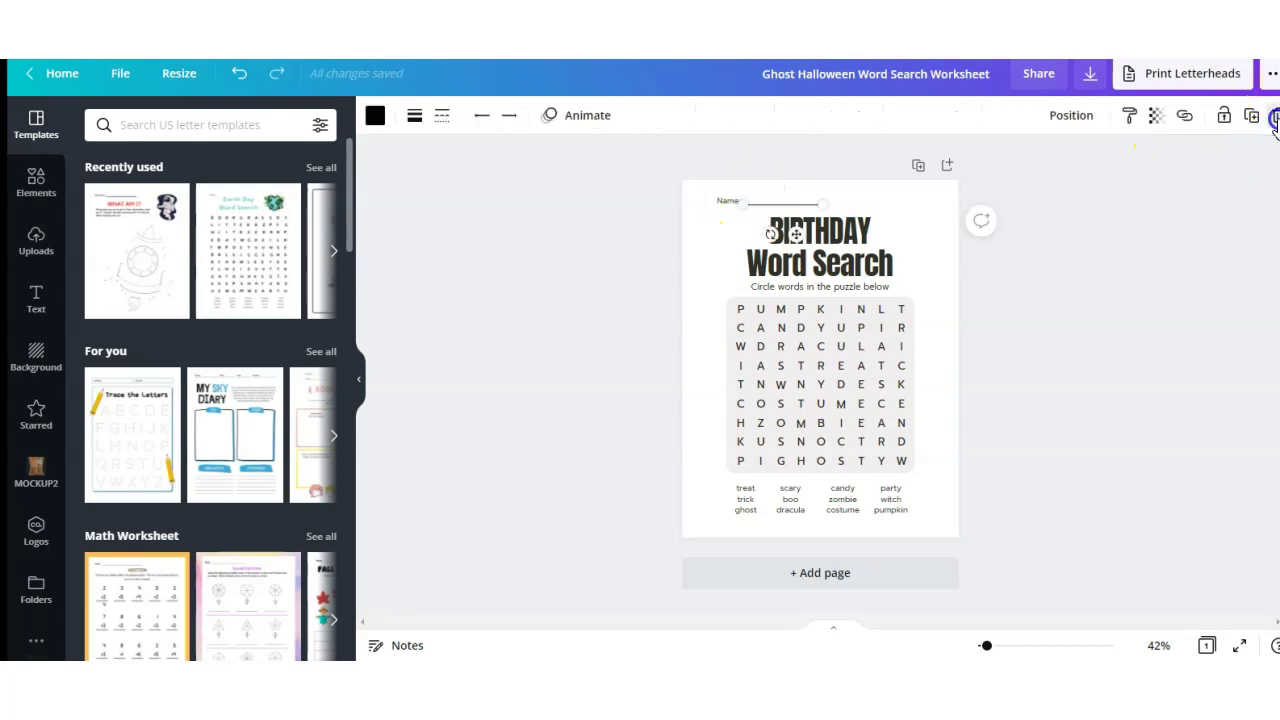
left_click(1274, 117)
left_click(728, 201)
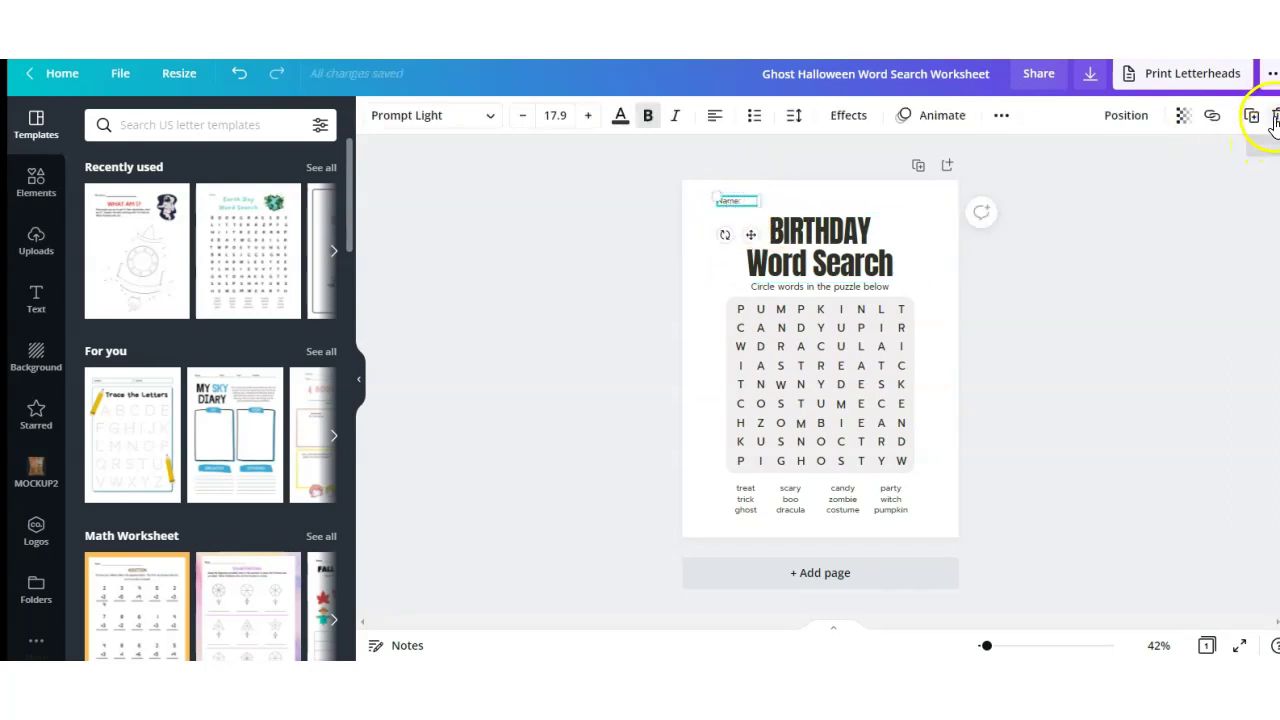
left_click(1274, 117)
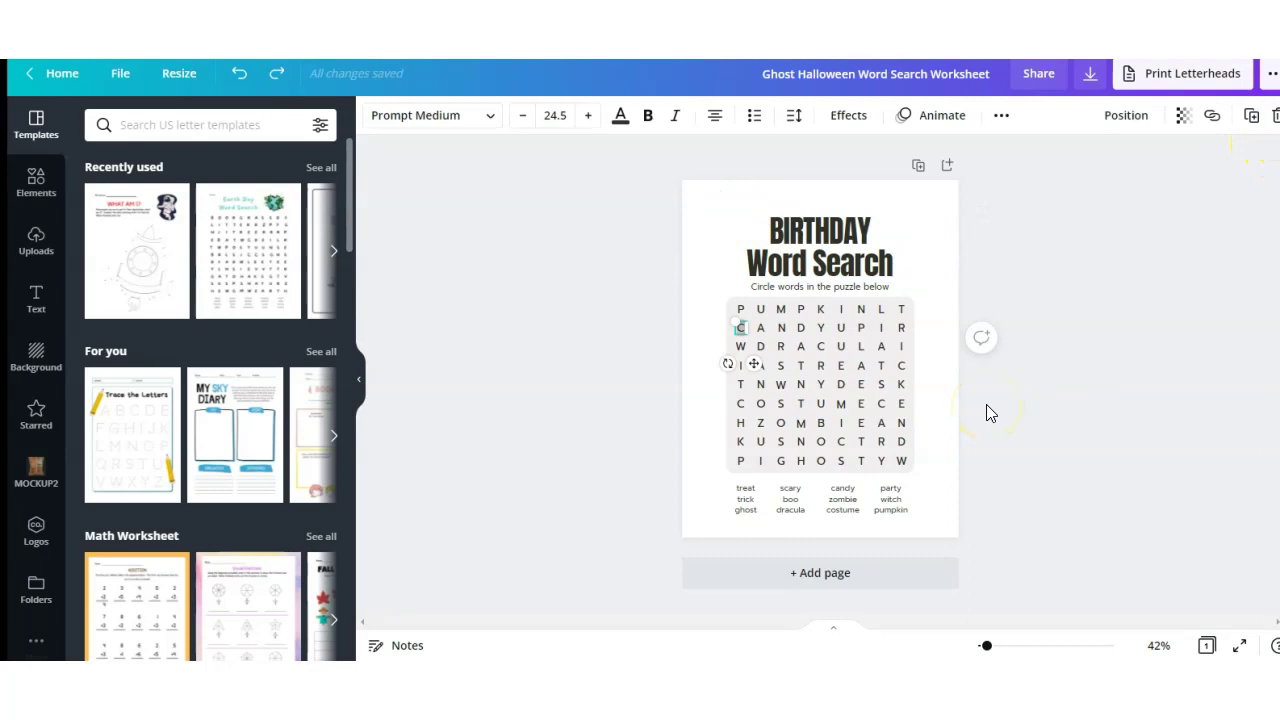
Add a straight line from the elements to the page and shorten it to about half its length.
left_click(724, 500)
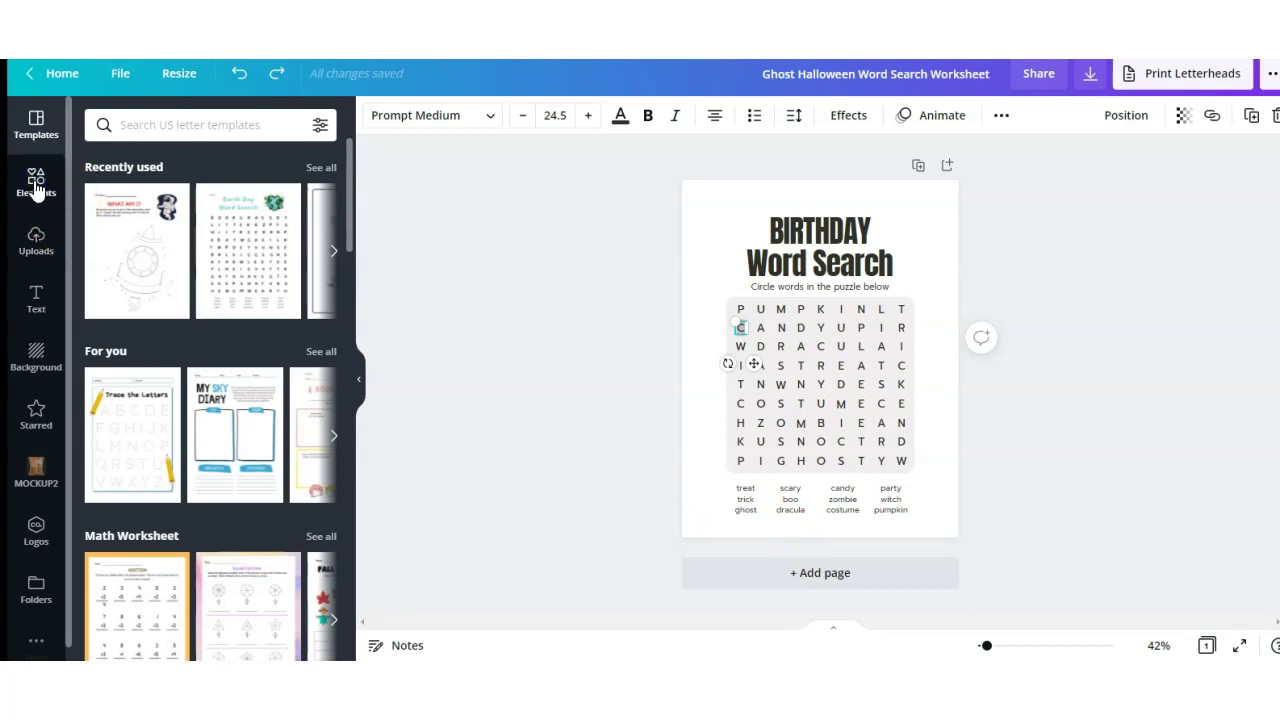
left_click(35, 185)
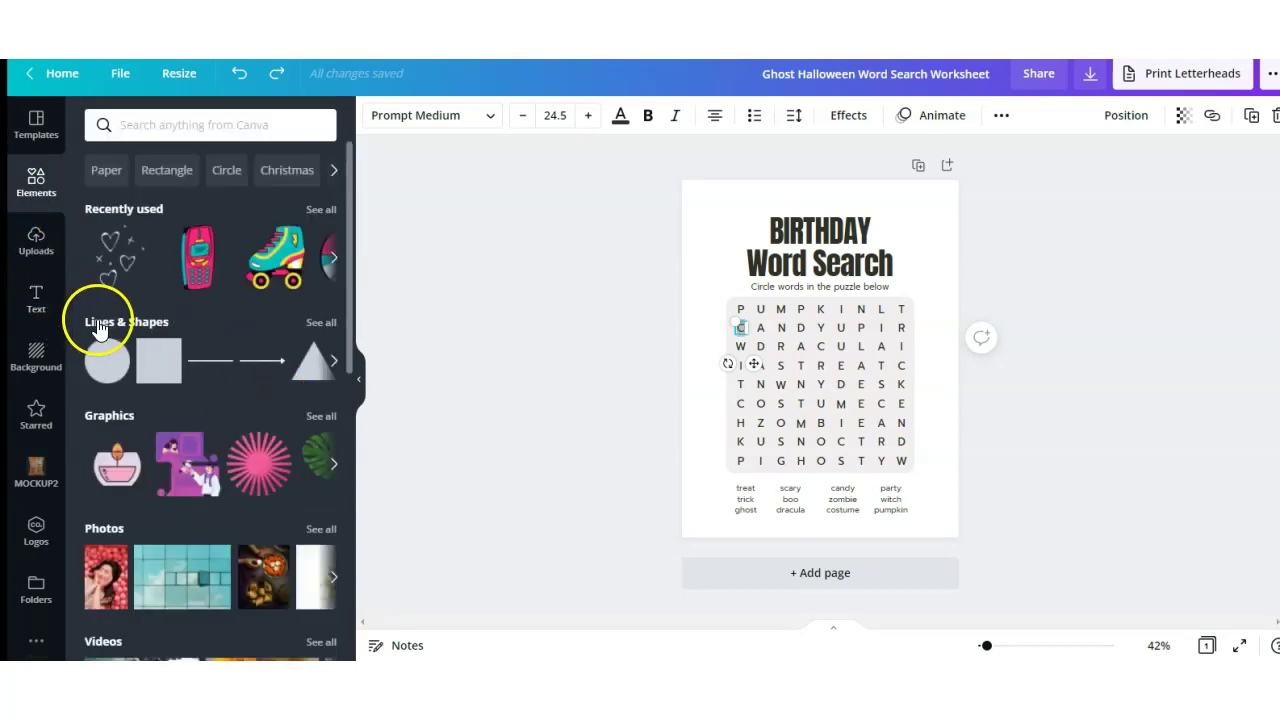
left_click(215, 368)
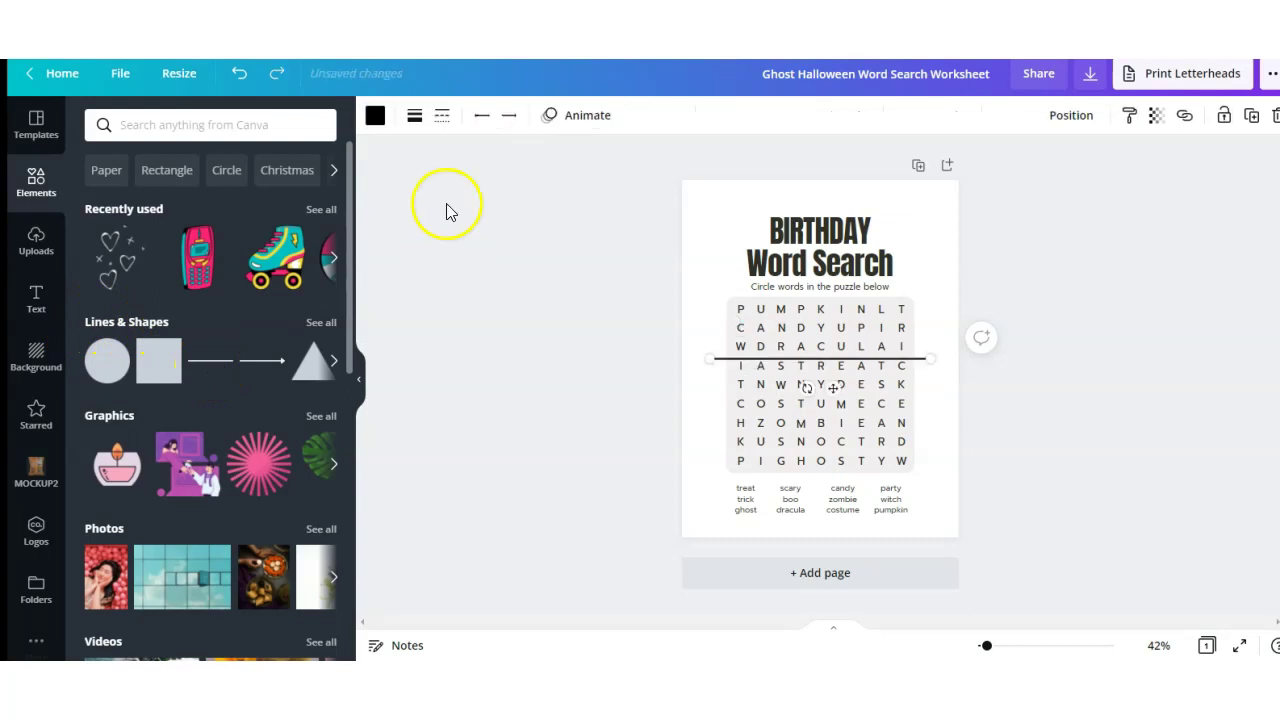
left_click(927, 357)
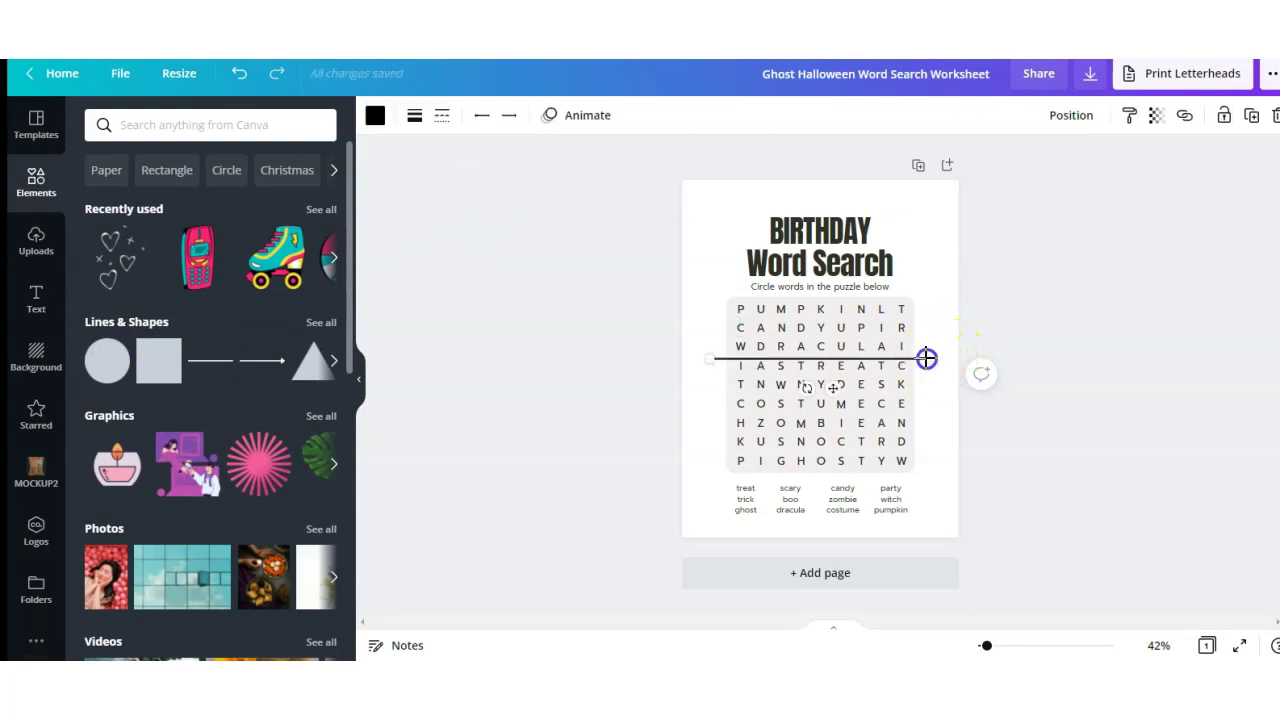
left_click_drag(915, 357, 812, 358)
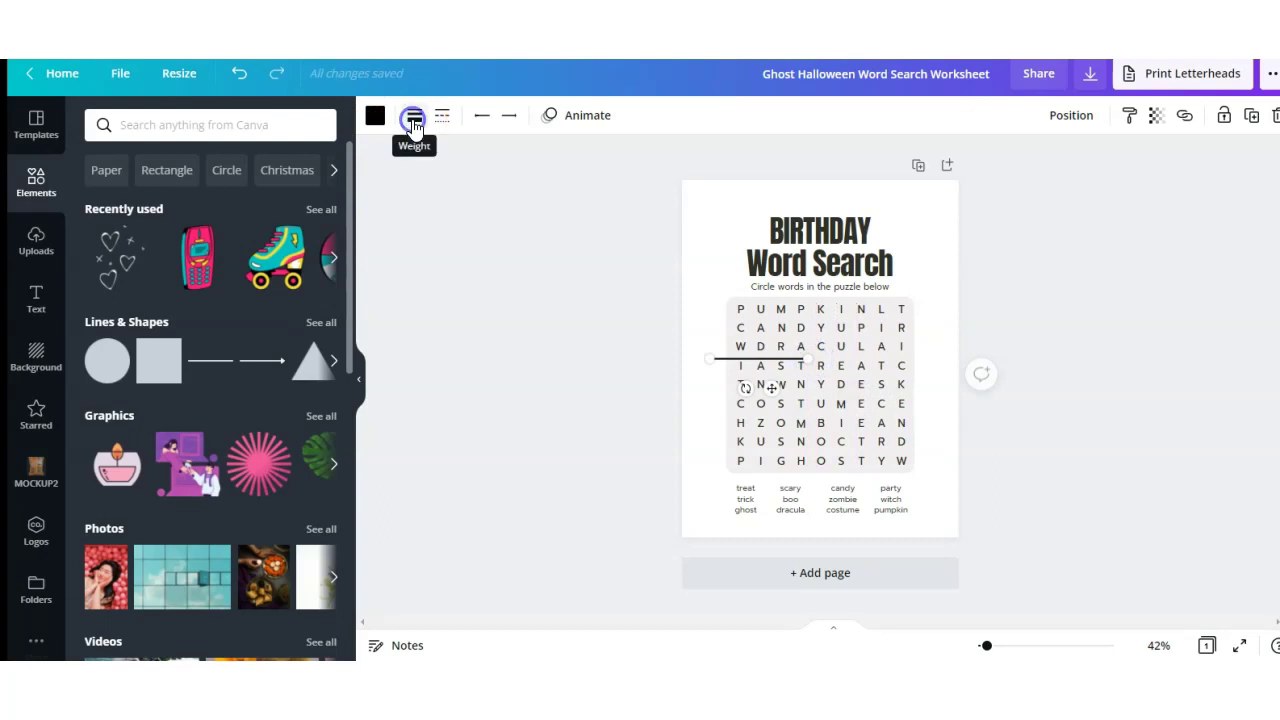
Format the line as a highlighter stroke: thicken it, color it yellow and set its transparency to 54.
left_click(414, 120)
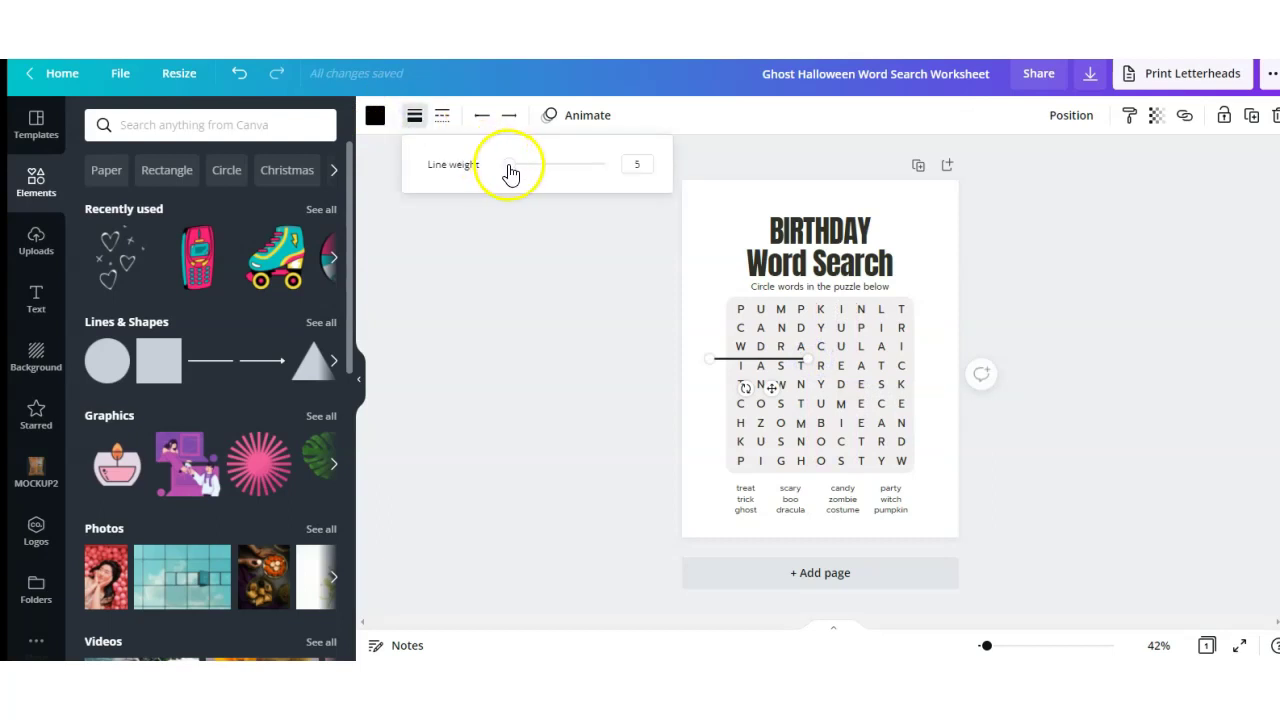
left_click_drag(514, 170, 532, 164)
left_click(375, 116)
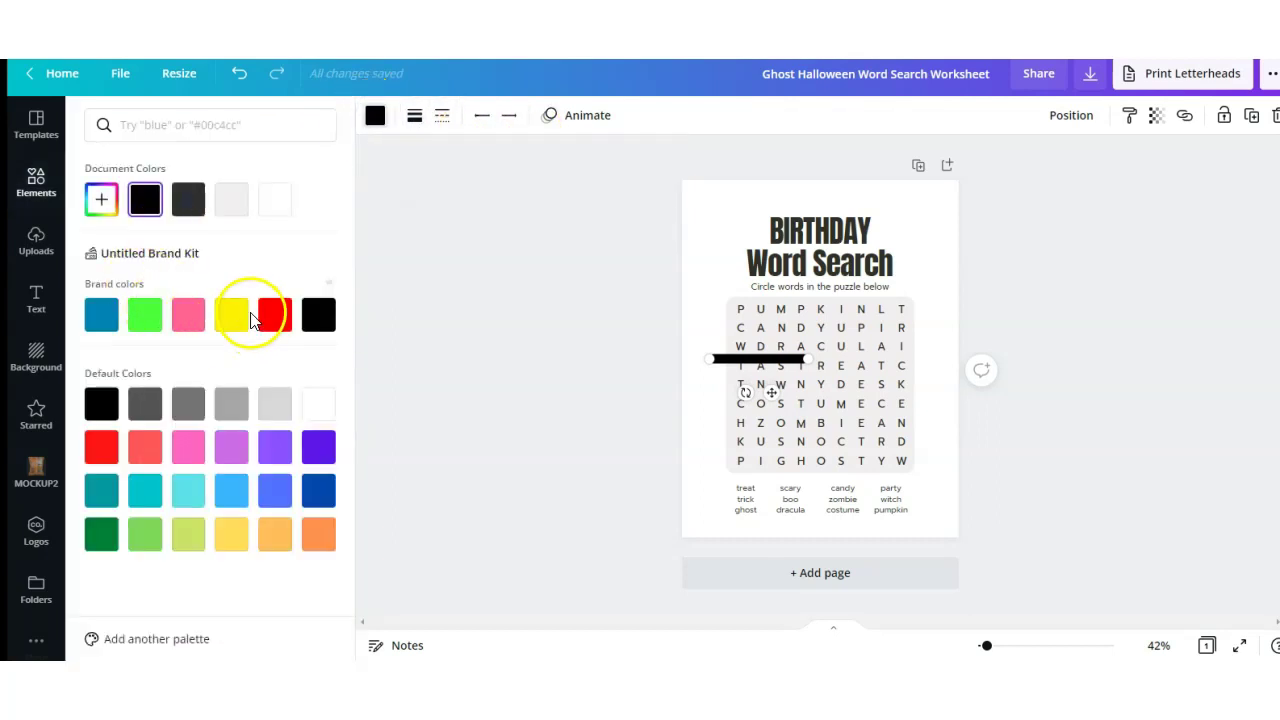
left_click(238, 317)
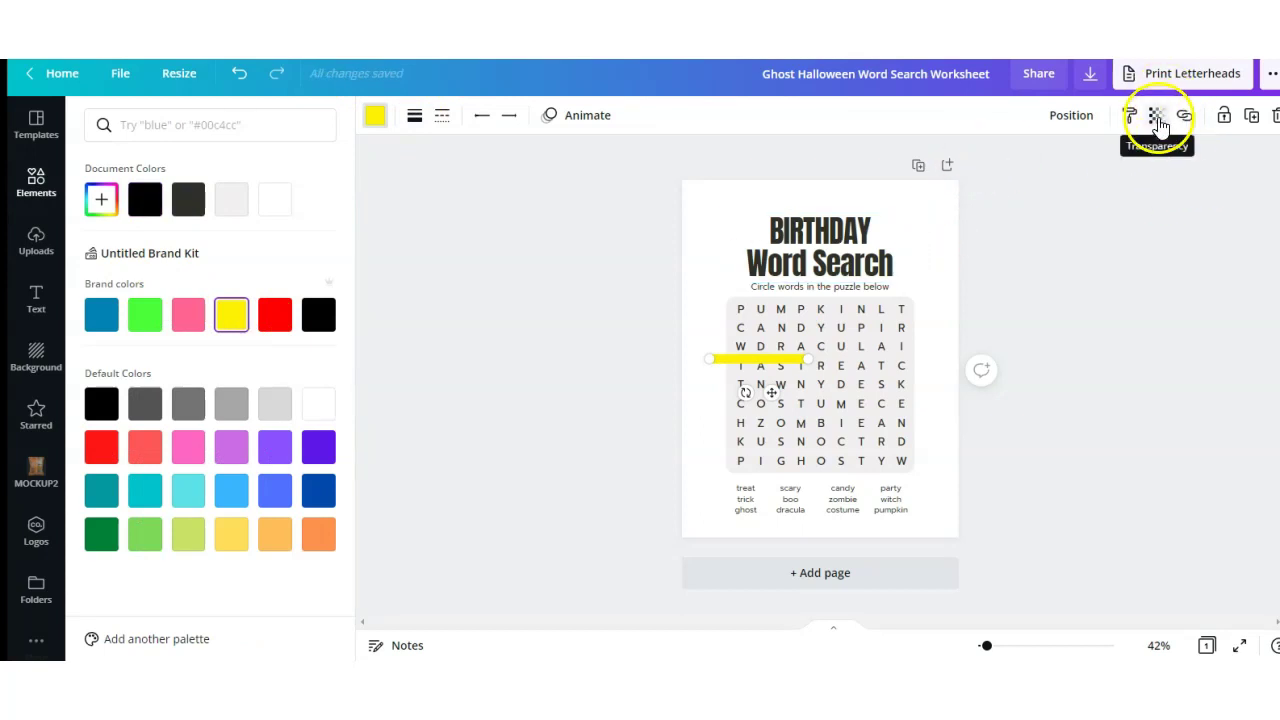
left_click(1157, 119)
left_click_drag(1108, 170, 1056, 170)
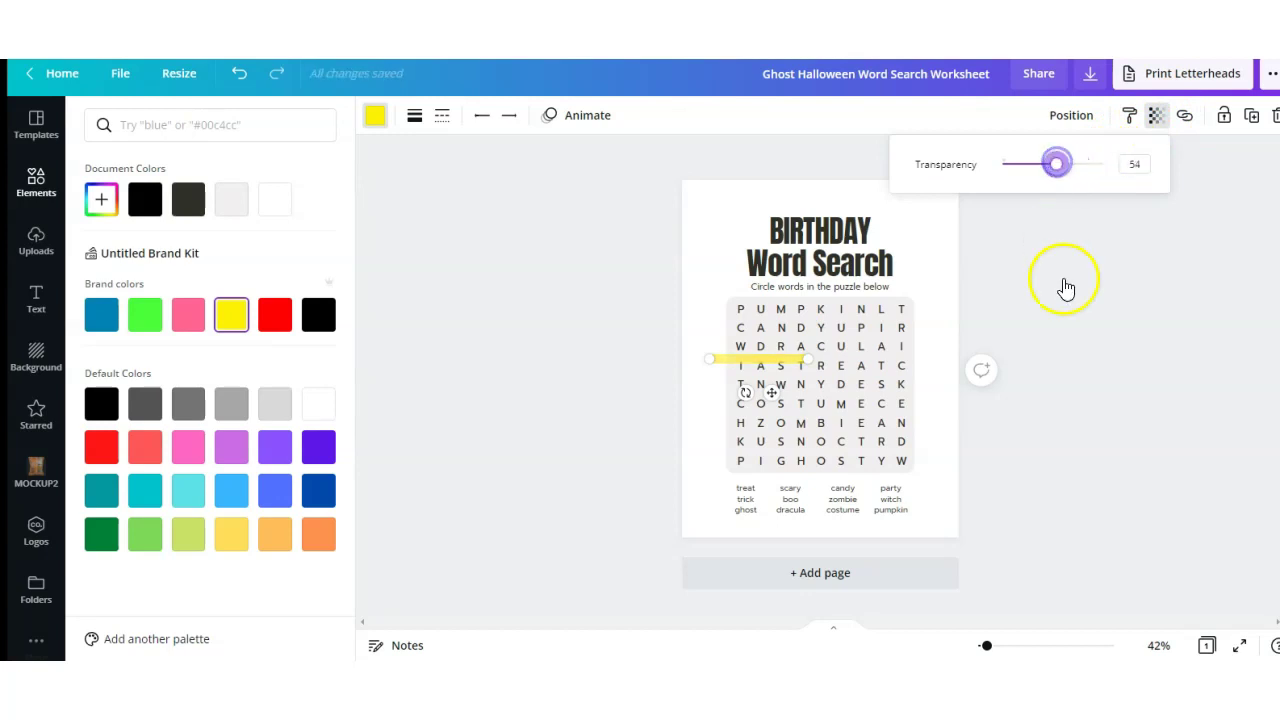
left_click(1066, 288)
Fit the yellow highlight line over PUMPKIN in the first row of the puzzle.
left_click_drag(793, 359, 865, 311)
left_click(1012, 360)
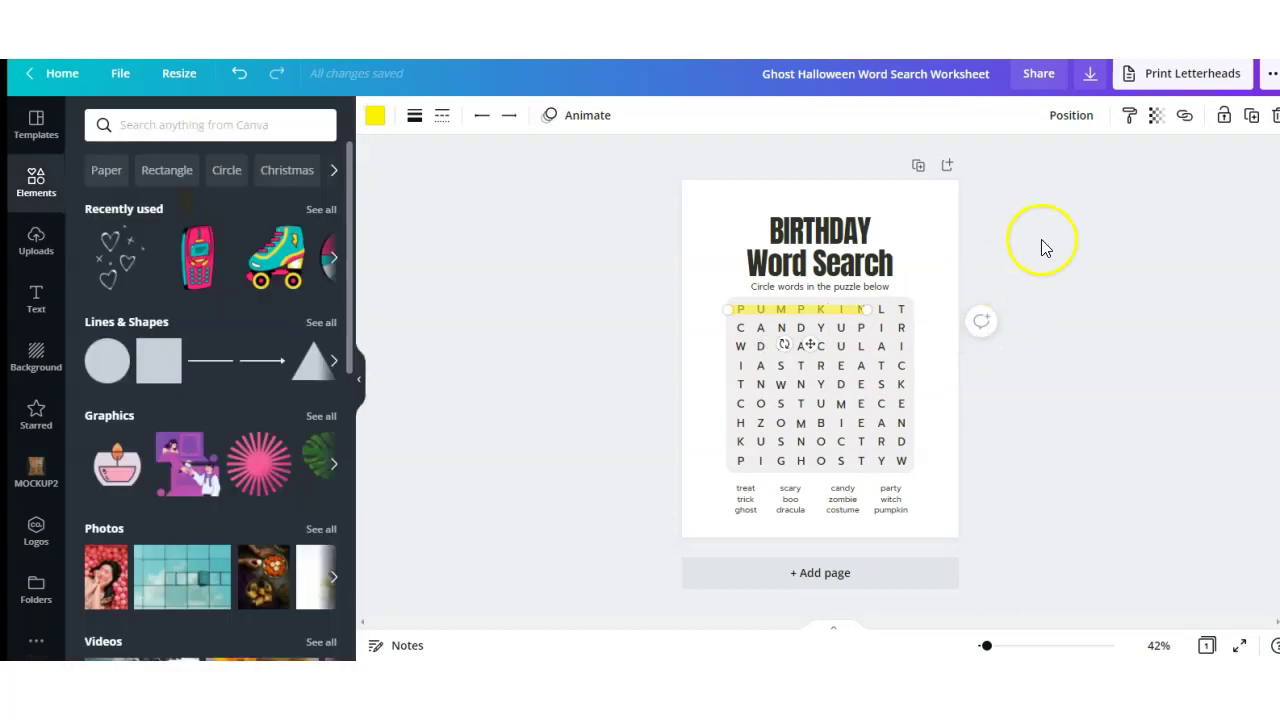
Duplicate the DRACULA highlight and place the copy over COSTUME in the puzzle grid.
left_click(748, 496)
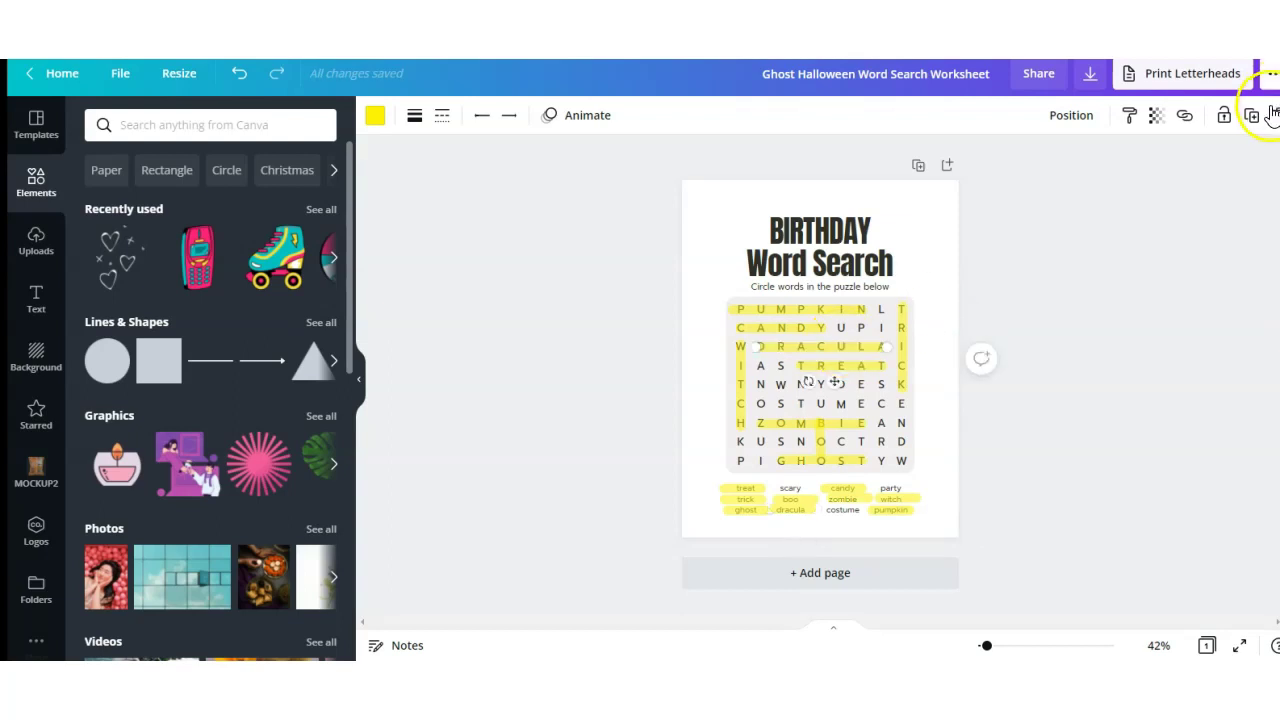
left_click(1250, 115)
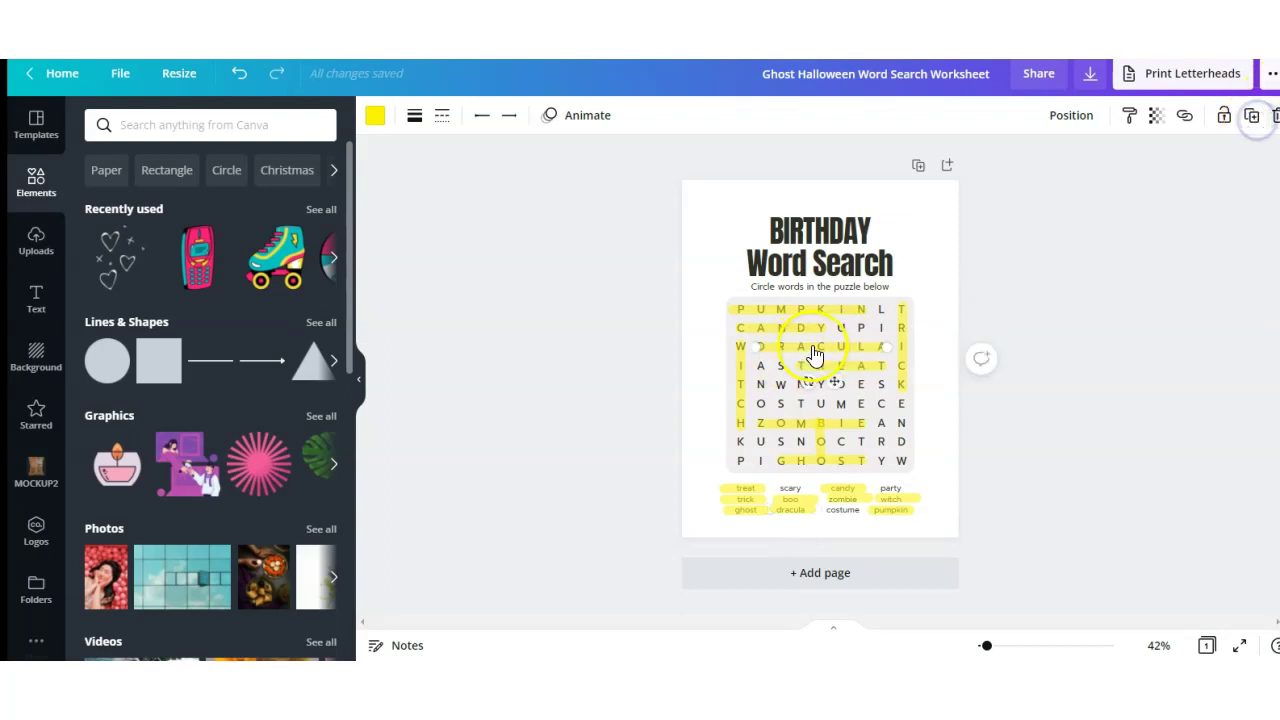
left_click_drag(813, 356, 794, 400)
Duplicate the highlight on "candy" in the word list and place the copy over "zombie".
left_click(843, 491)
left_click(1250, 115)
left_click(863, 513)
mouse_move(853, 514)
left_mouse_down()
mouse_move(840, 513)
mouse_move(850, 503)
left_mouse_up()
left_click(1112, 338)
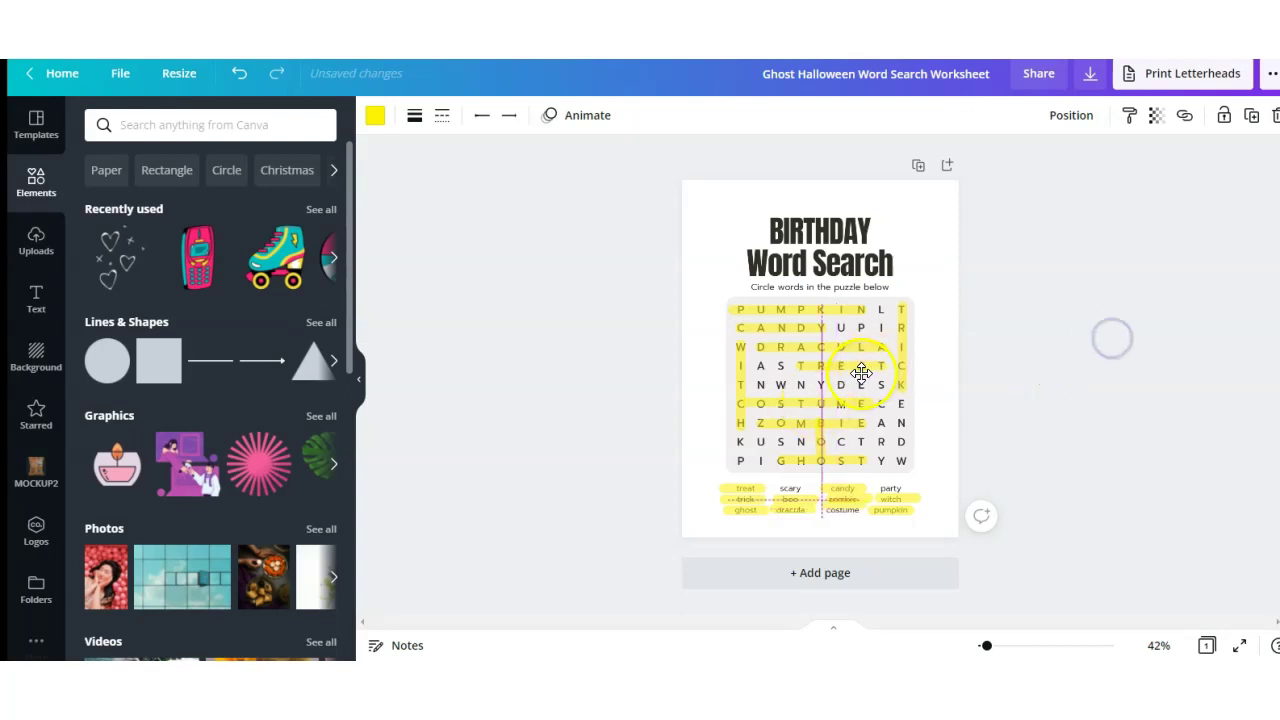
Duplicate the TREAT highlight and place the copy vertically over SCARY in the puzzle grid.
left_click(852, 366)
left_click(1252, 116)
left_click_drag(865, 377, 882, 420)
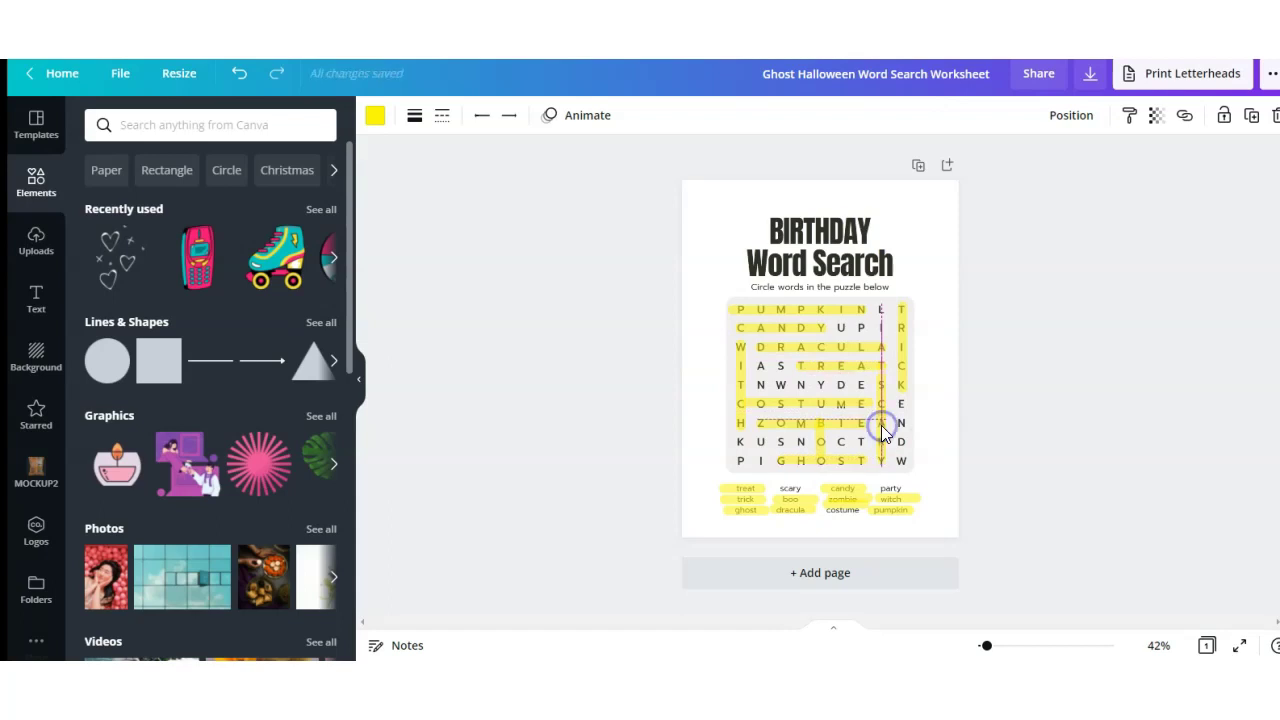
Duplicate the highlight on "dracula" in the word list to mark "scary" and "costume" as well.
left_click(805, 502)
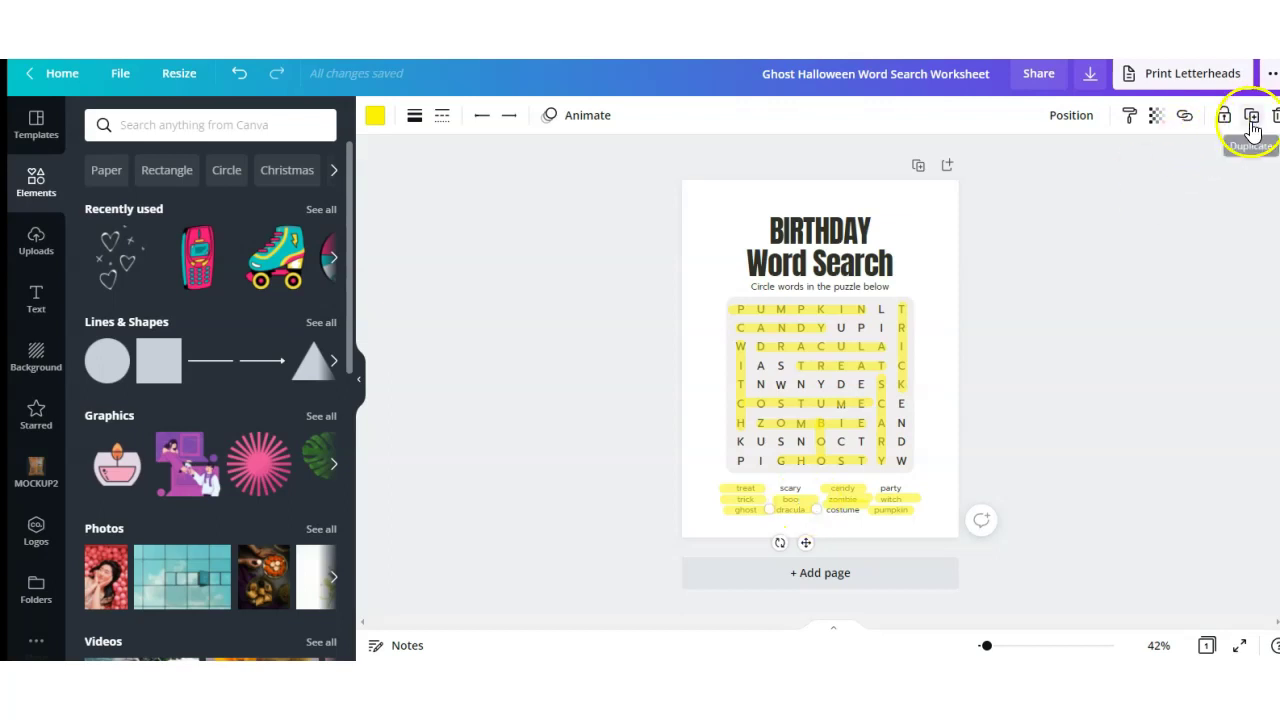
left_click(1251, 120)
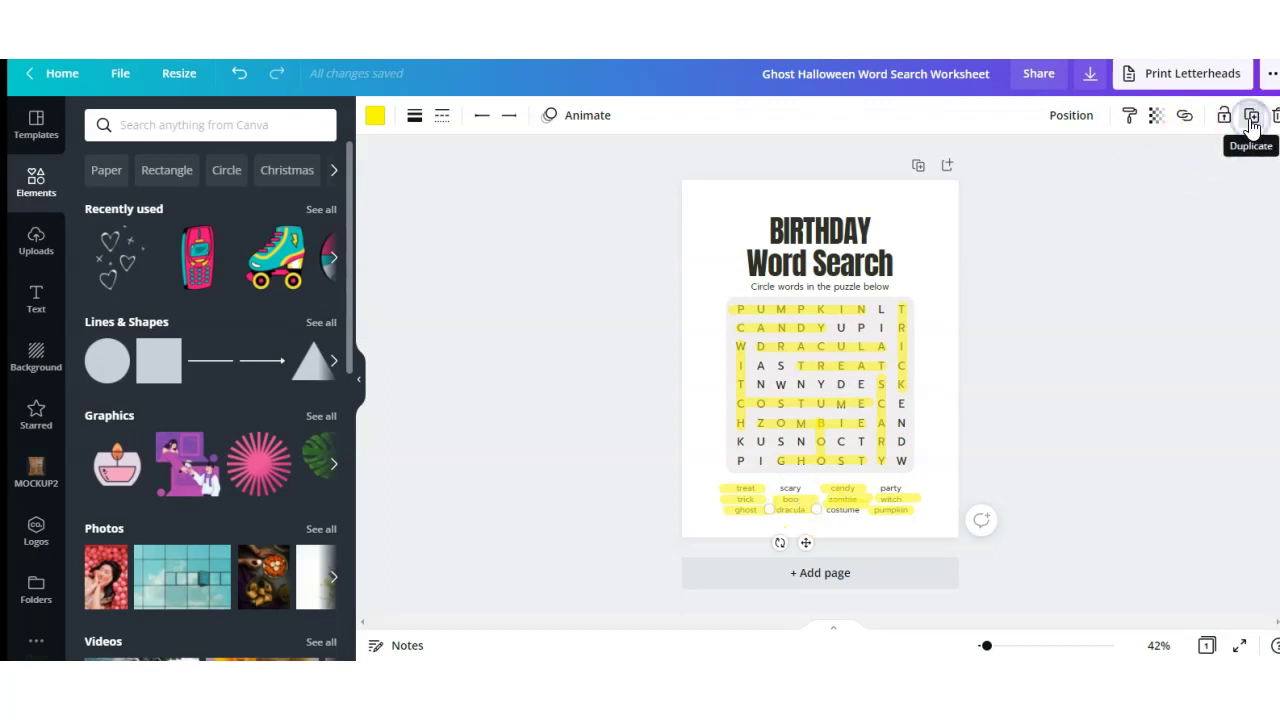
left_click_drag(795, 522, 887, 494)
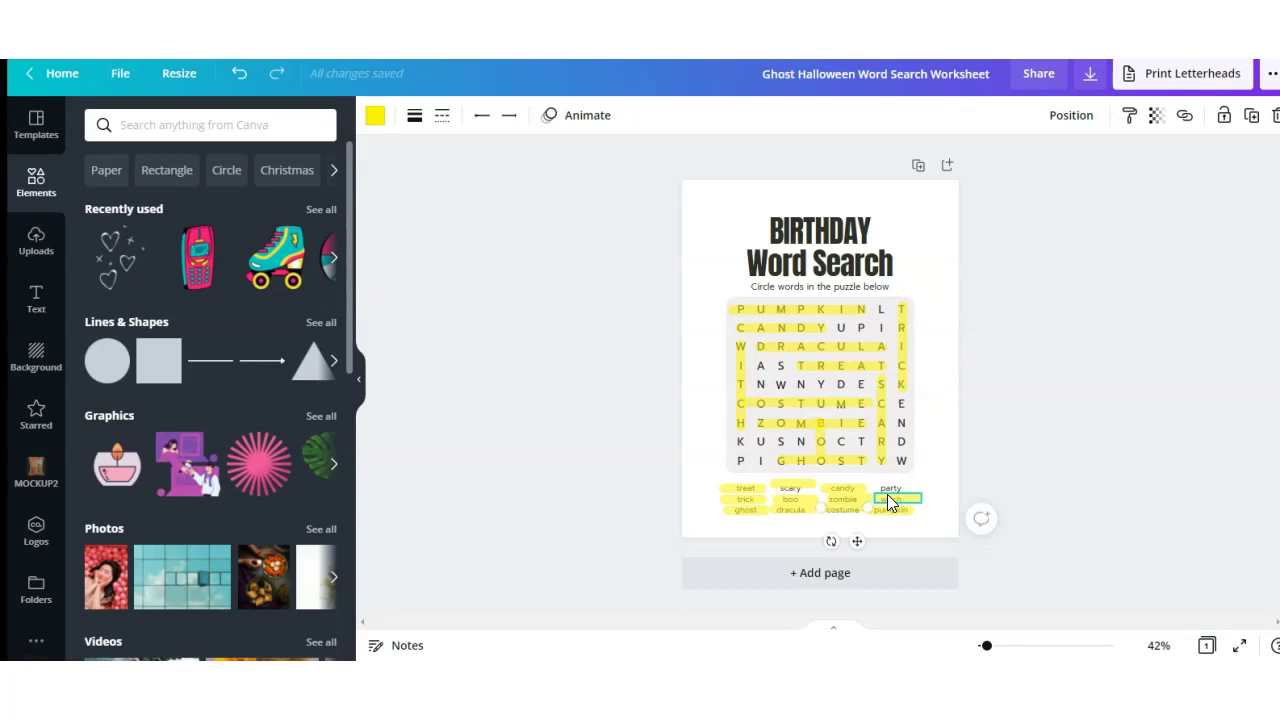
left_click(1095, 478)
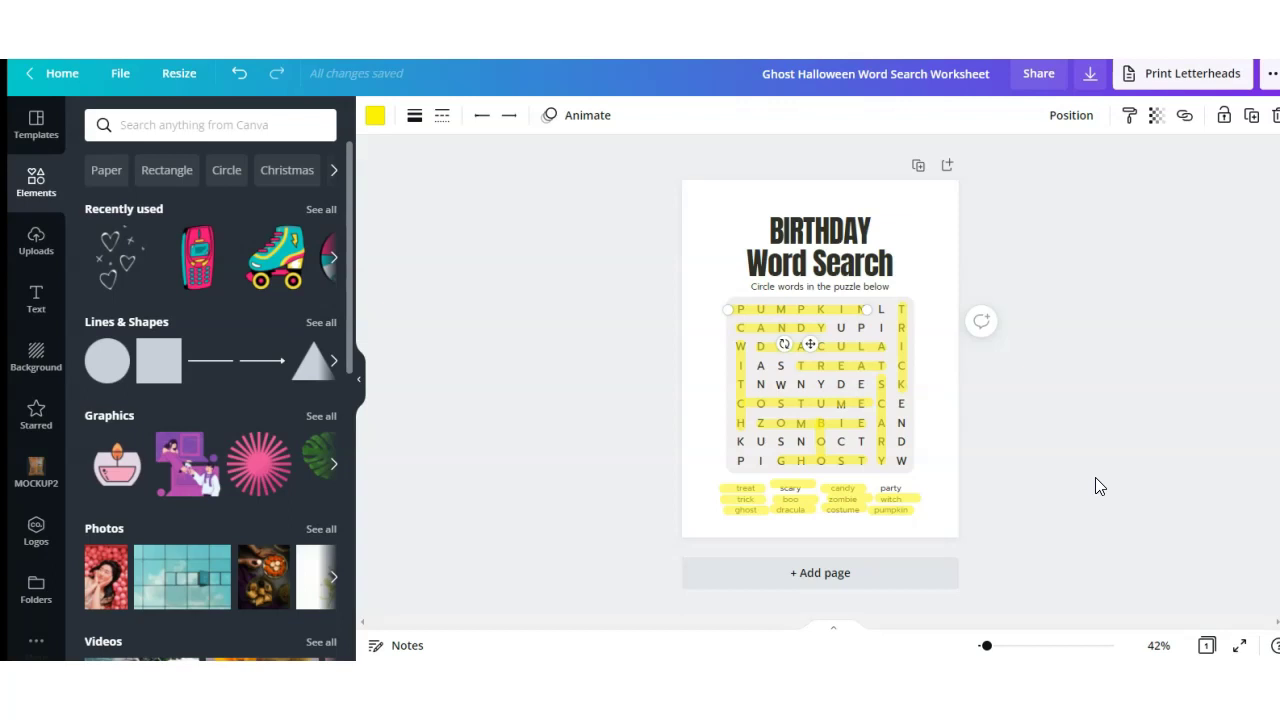
Send the PUMPKIN highlight to the back, then bring it forward one level so it sits behind the grid letters.
left_click(753, 322)
left_click(1066, 131)
left_click(1000, 168)
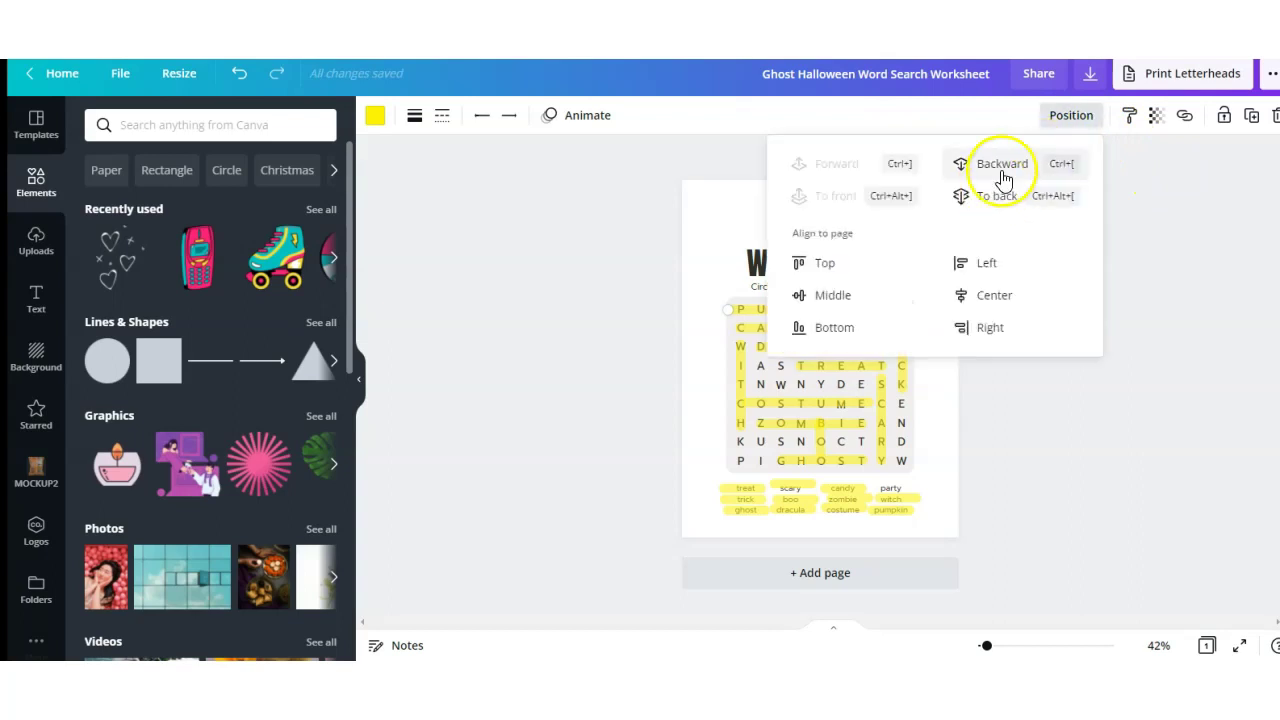
left_click(1005, 197)
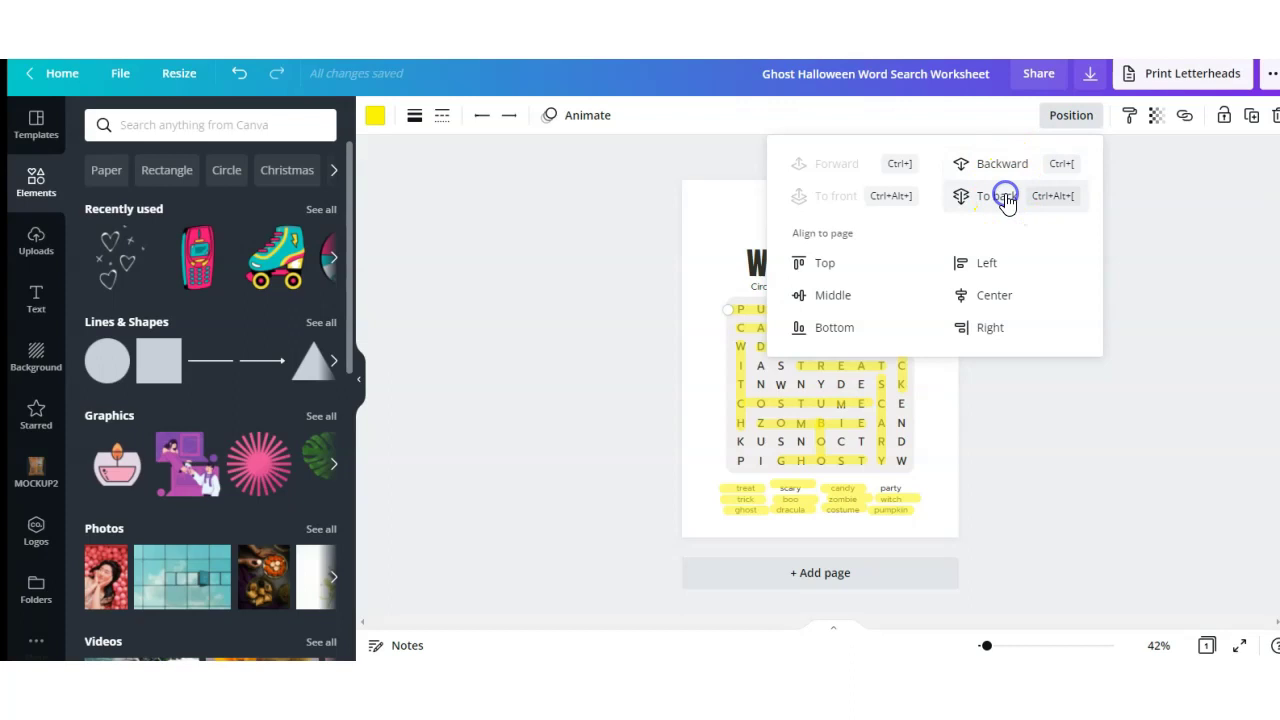
left_click(842, 165)
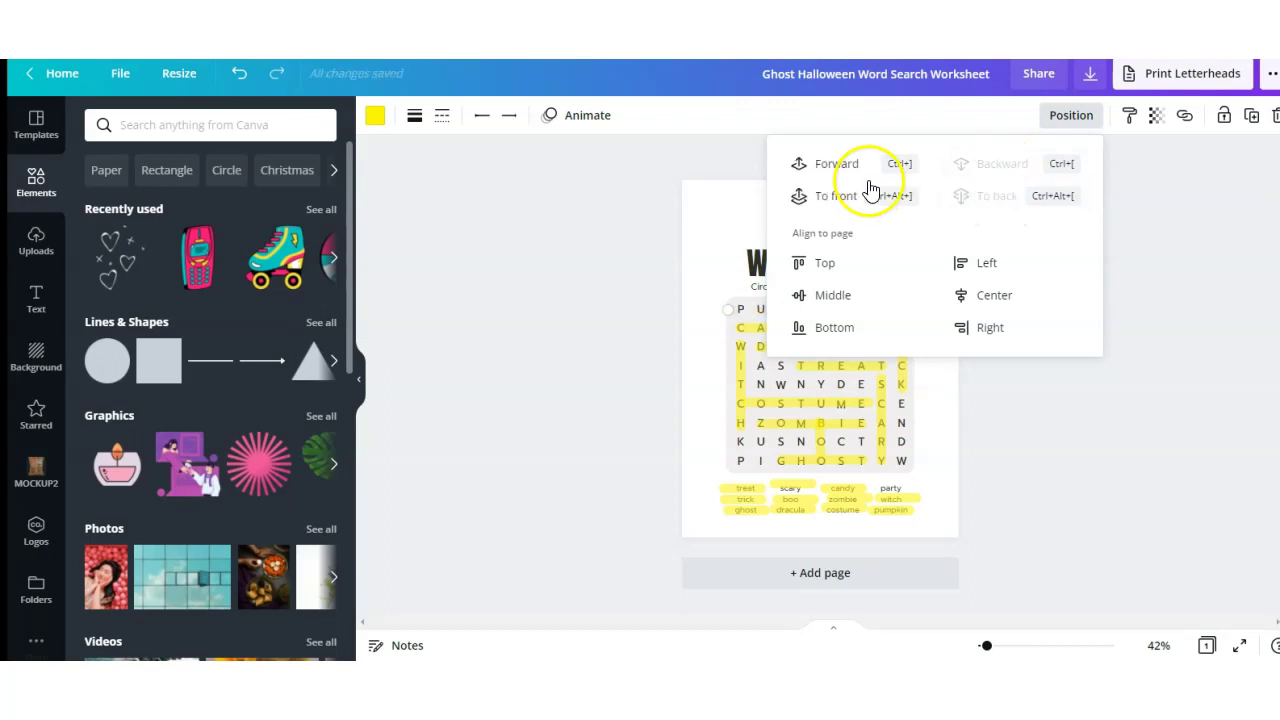
left_click(843, 166)
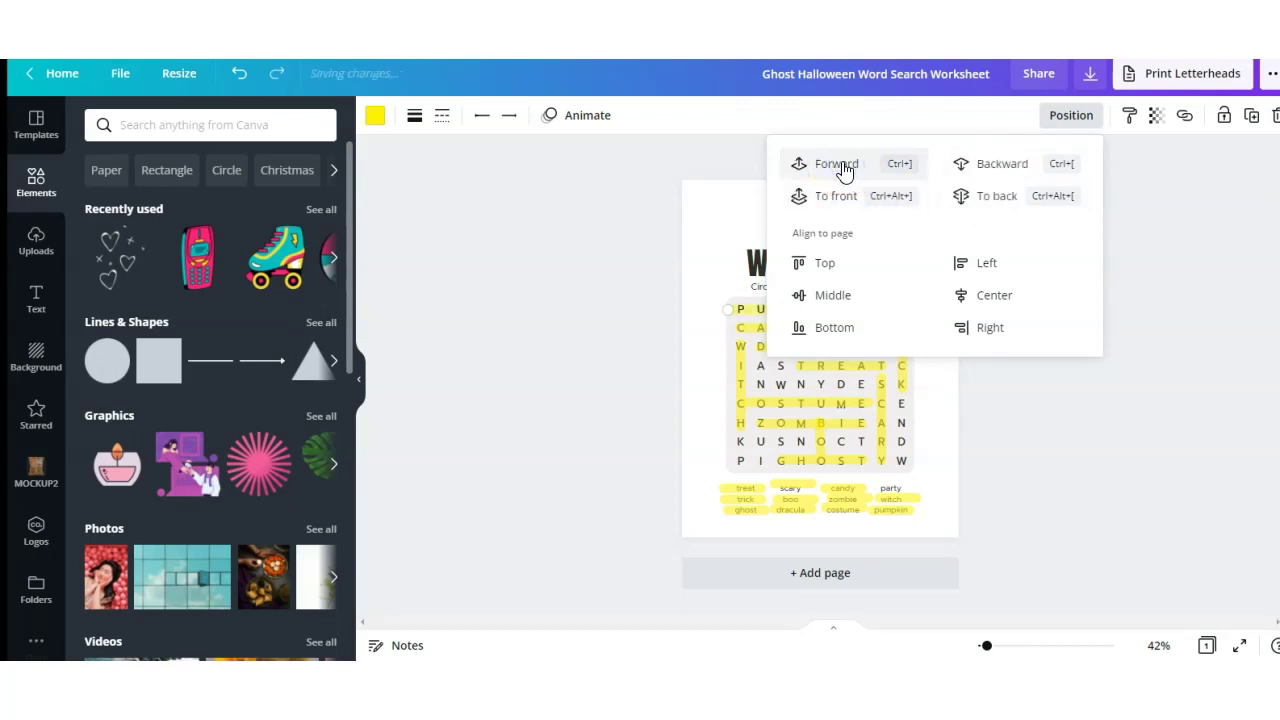
left_click(1186, 366)
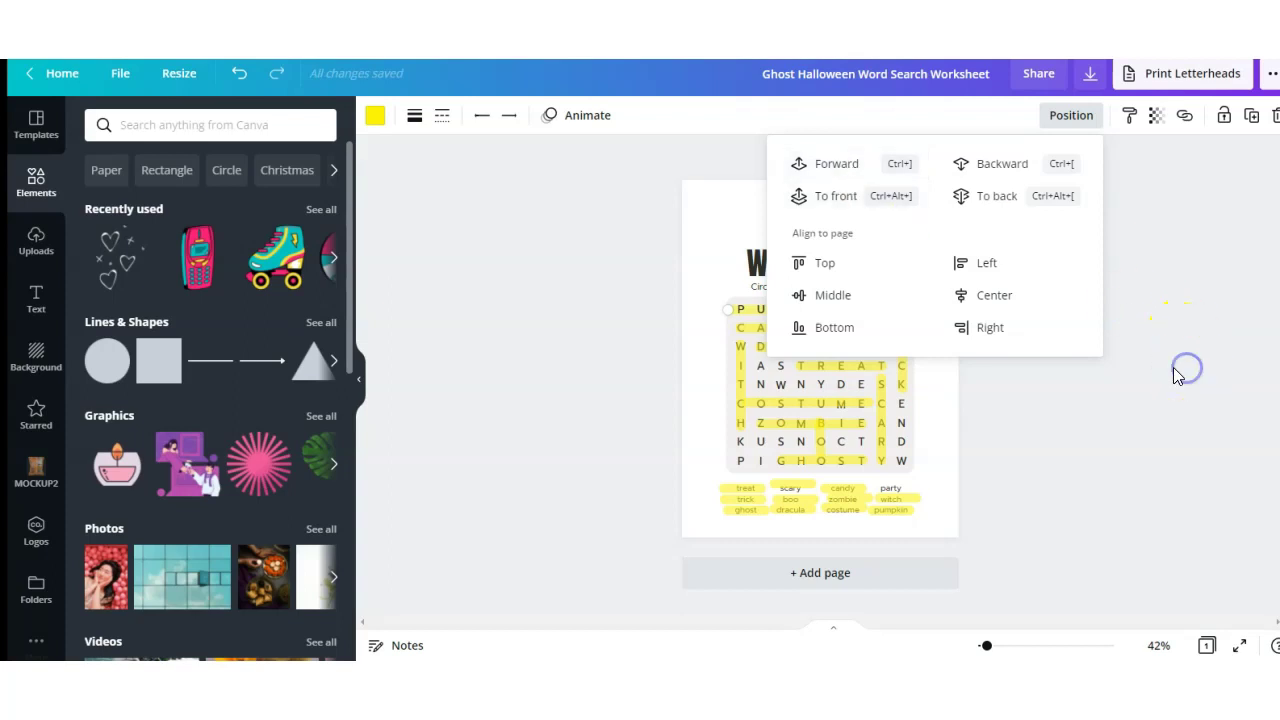
Replace the first four letters in the top row of the puzzle grid with B, A, L and L.
left_click(742, 311)
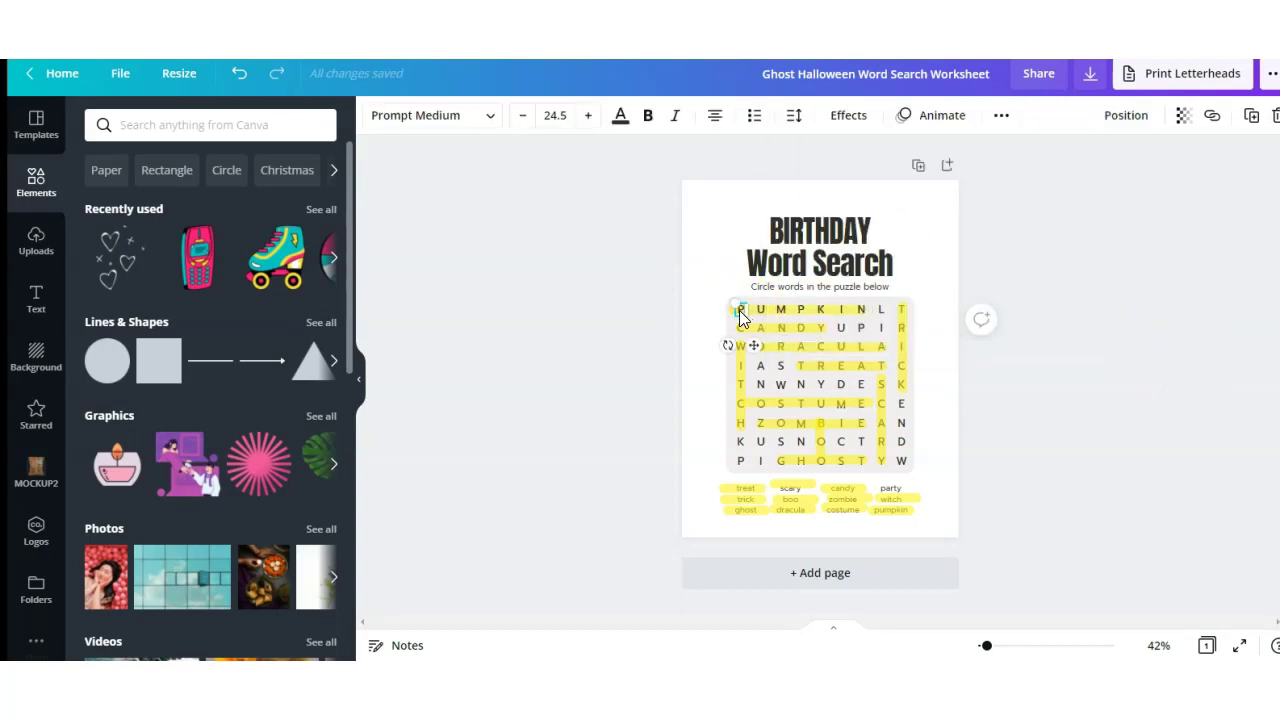
double_click(739, 310)
left_click(764, 312)
left_click(706, 324)
double_click(762, 309)
left_click(695, 301)
left_click(781, 310)
double_click(781, 310)
type("L")
left_click(659, 326)
double_click(800, 310)
type("L")
left_click(689, 326)
Change the fifth, sixth and eighth letters of the top row to O, O and S, completing BALLOONS.
left_click(820, 310)
double_click(820, 310)
type("O")
left_click(680, 335)
left_click(840, 310)
double_click(840, 310)
type("O")
left_click(880, 310)
double_click(880, 310)
type("S")
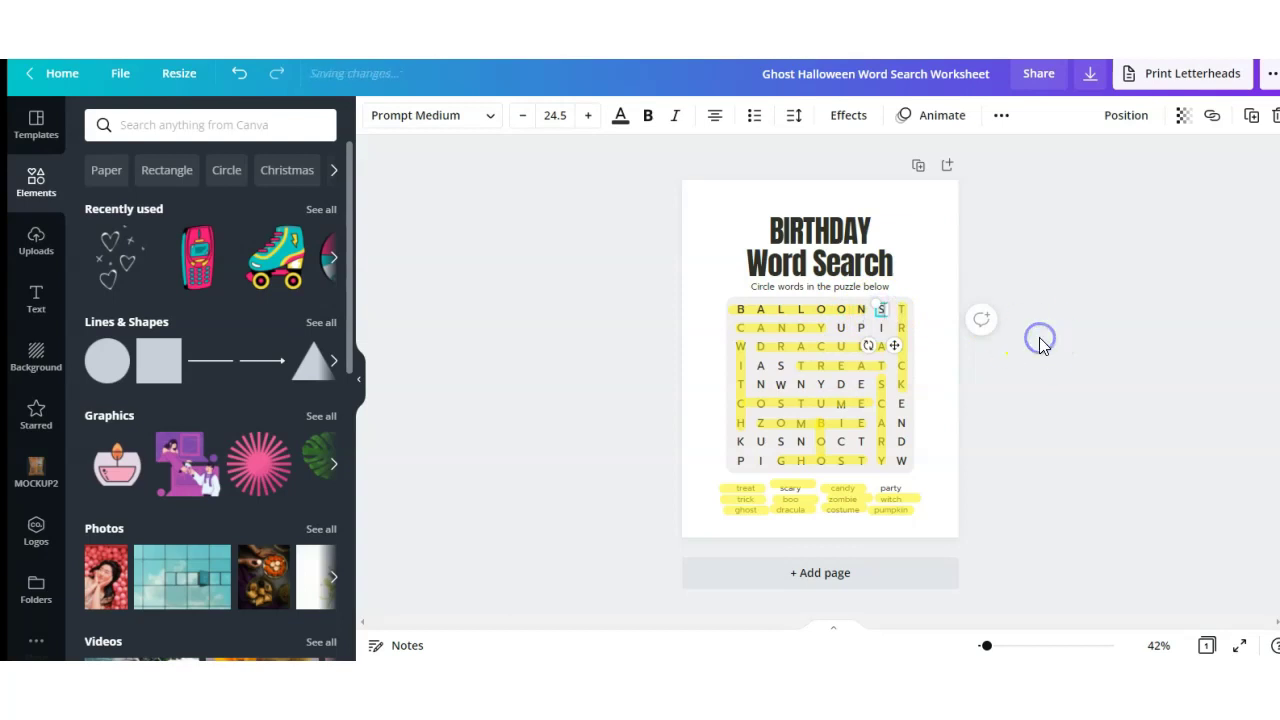
Extend the top-row highlight so that it covers the whole word BALLOONS.
left_click(1040, 343)
left_click(734, 310)
left_click_drag(863, 309, 889, 307)
left_click(1046, 320)
Delete the highlight over CANDY in the second row of the puzzle grid.
left_click(819, 334)
left_click(752, 320)
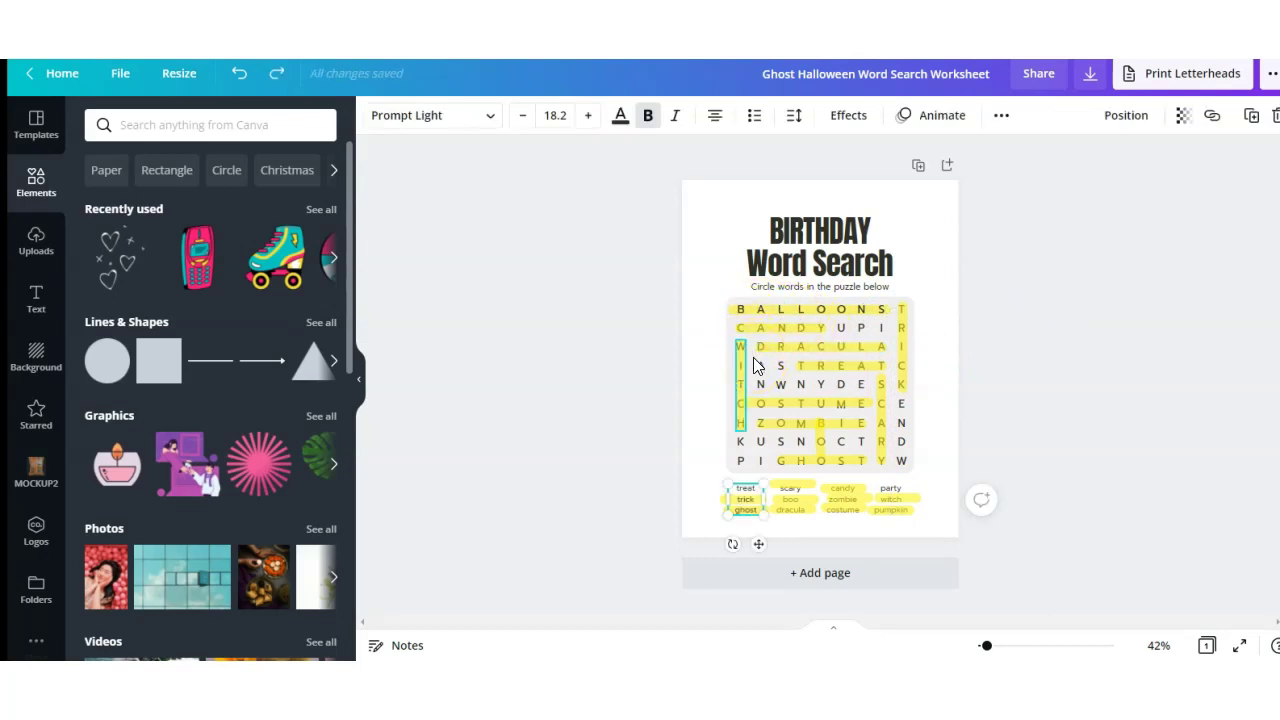
left_click(724, 348)
left_click(752, 354)
left_click(793, 345)
left_click(761, 330)
left_click(754, 328)
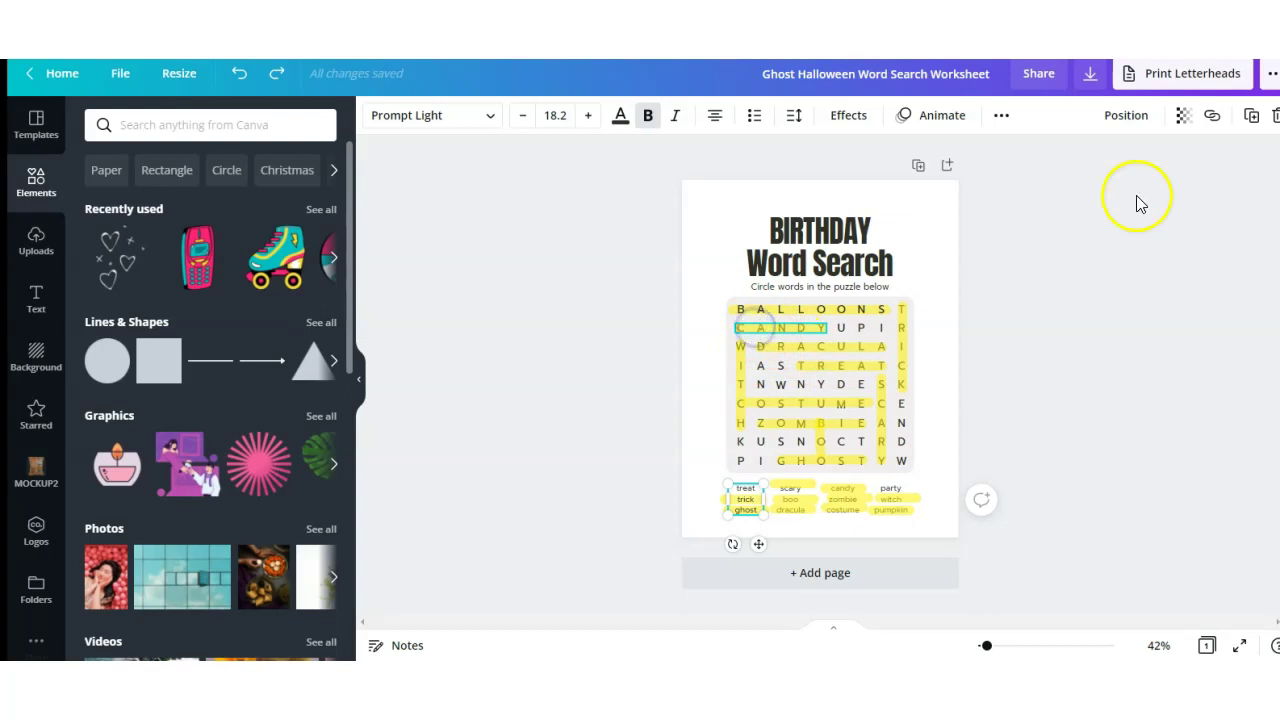
left_click(1274, 117)
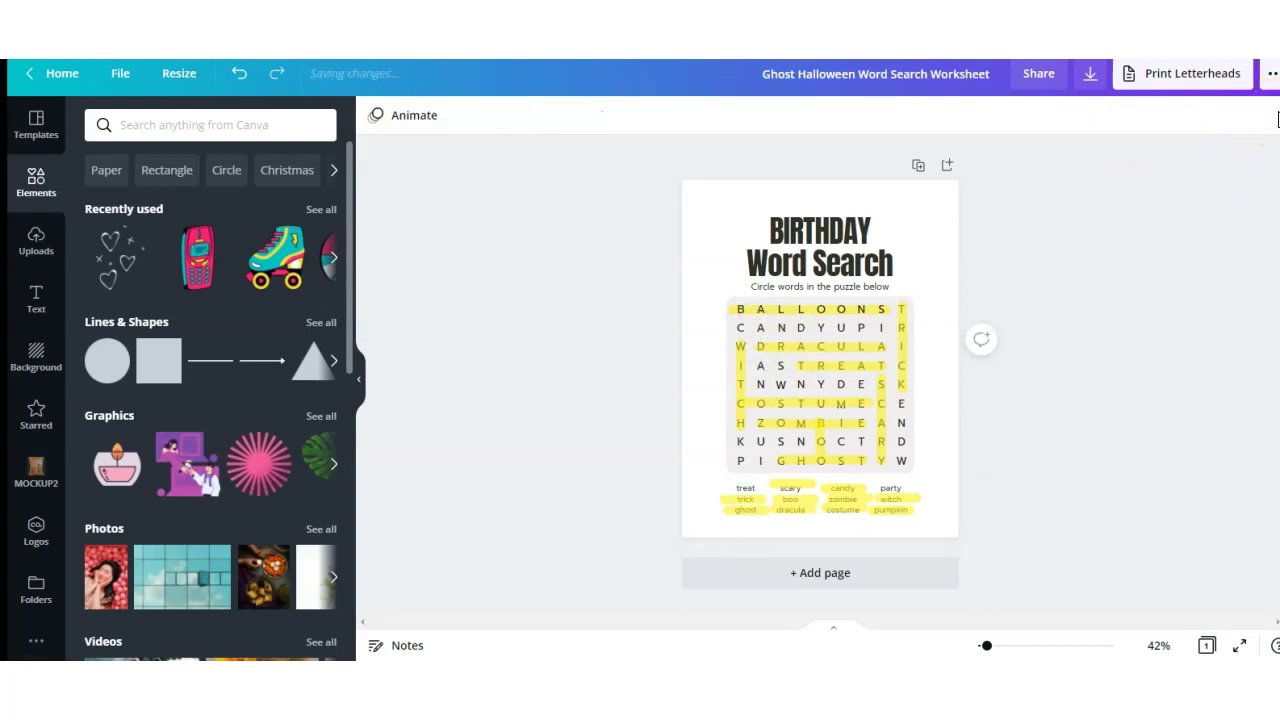
Replace the first letter of the second grid row with G for the word GIFTS.
left_click(740, 330)
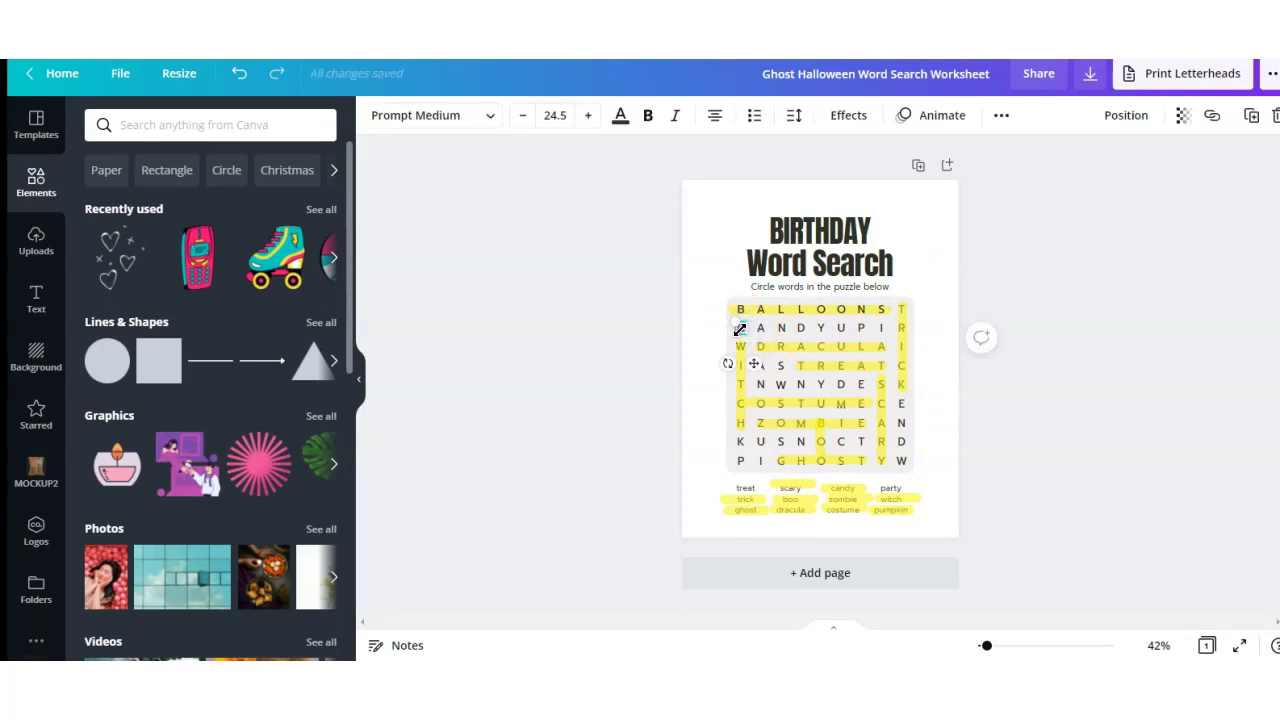
double_click(742, 328)
Begin the diagonal word CAKE with C as the bottom row's first letter and A as the eighth row's second letter.
left_click(741, 462)
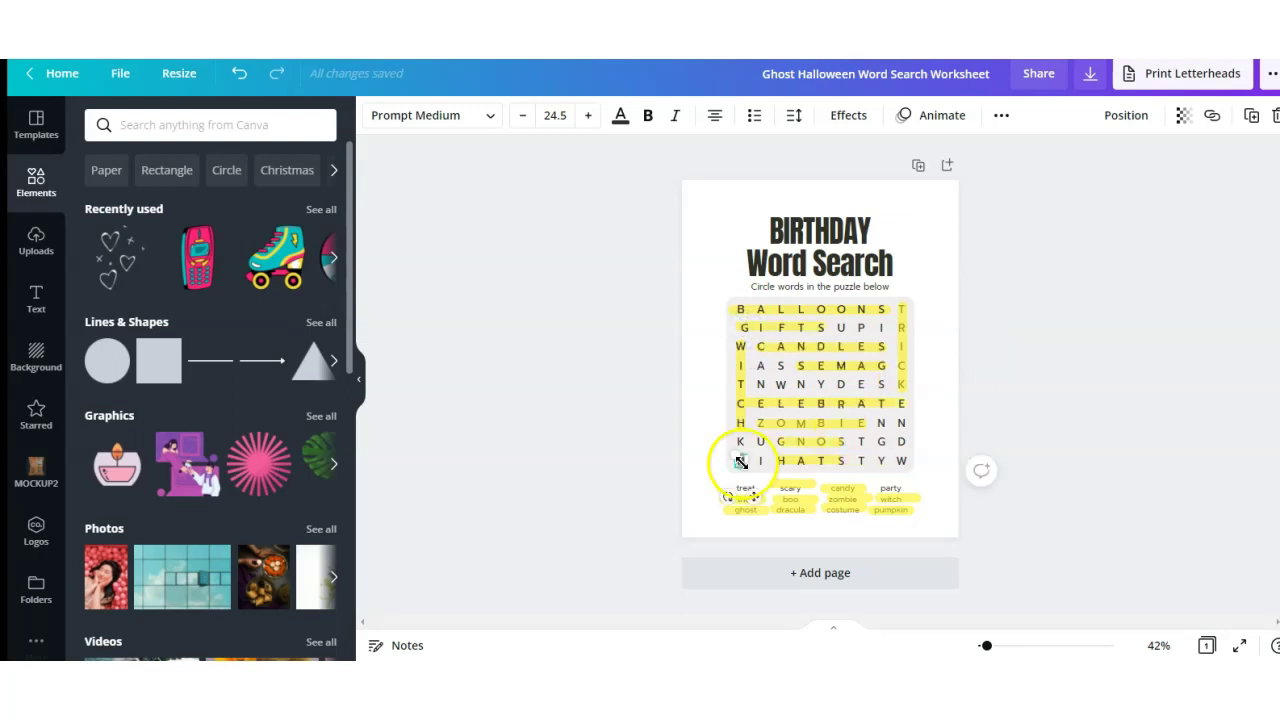
left_click(670, 480)
left_click(740, 458)
left_click(669, 441)
double_click(763, 443)
type("A")
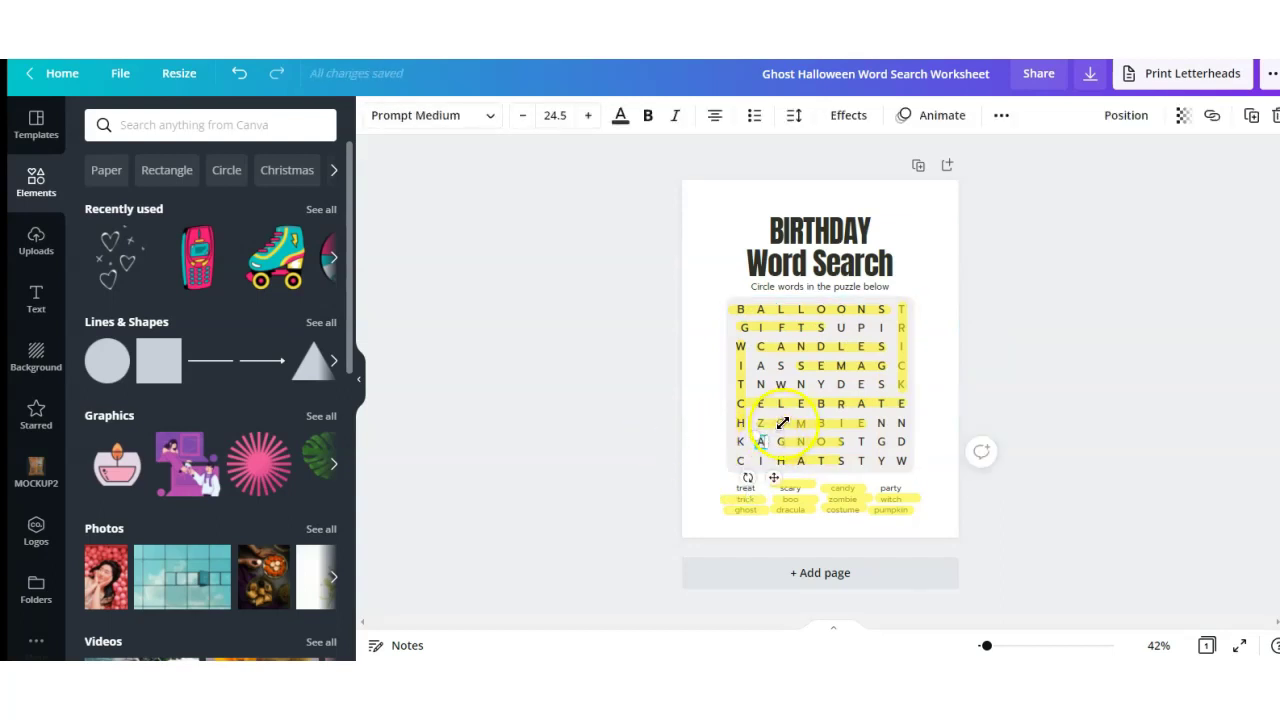
Delete the ZOMBIE highlight in the seventh row of the puzzle grid.
left_click(737, 414)
left_click(783, 422)
left_click(1071, 115)
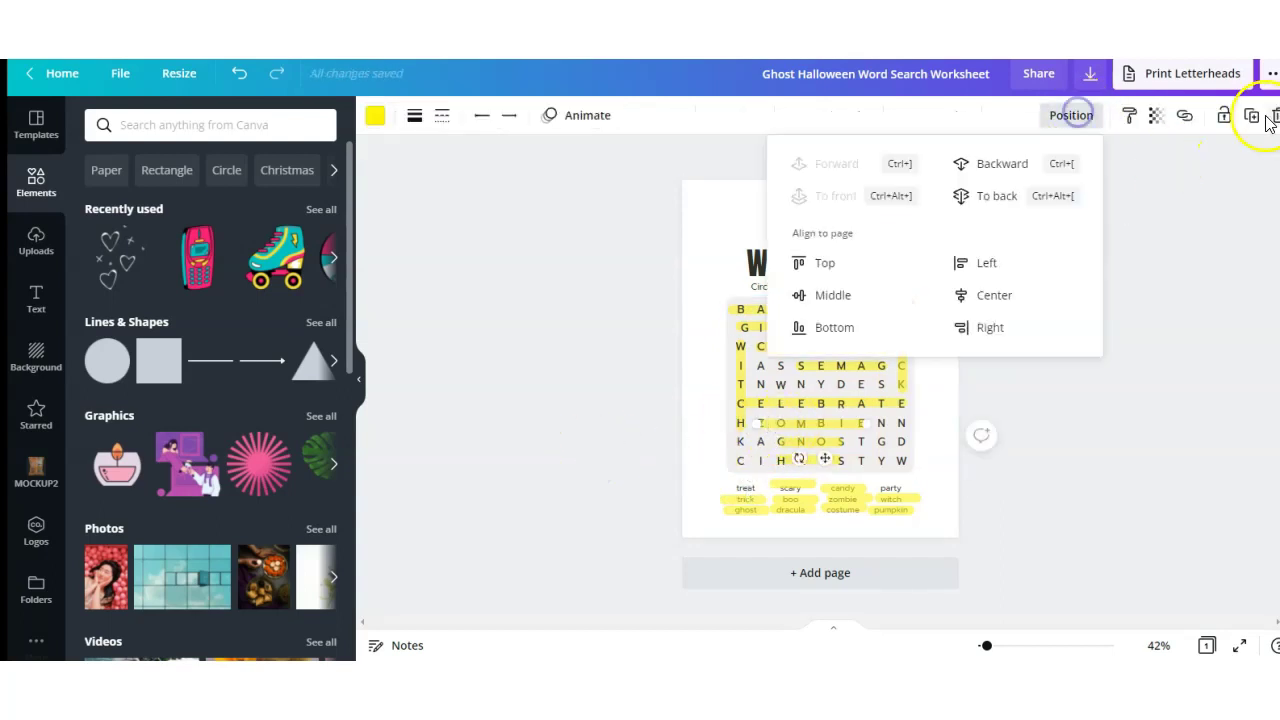
left_click(706, 451)
Change the seventh row's third letter to K and place a highlight line diagonally over CAKE.
left_click(783, 422)
type("K")
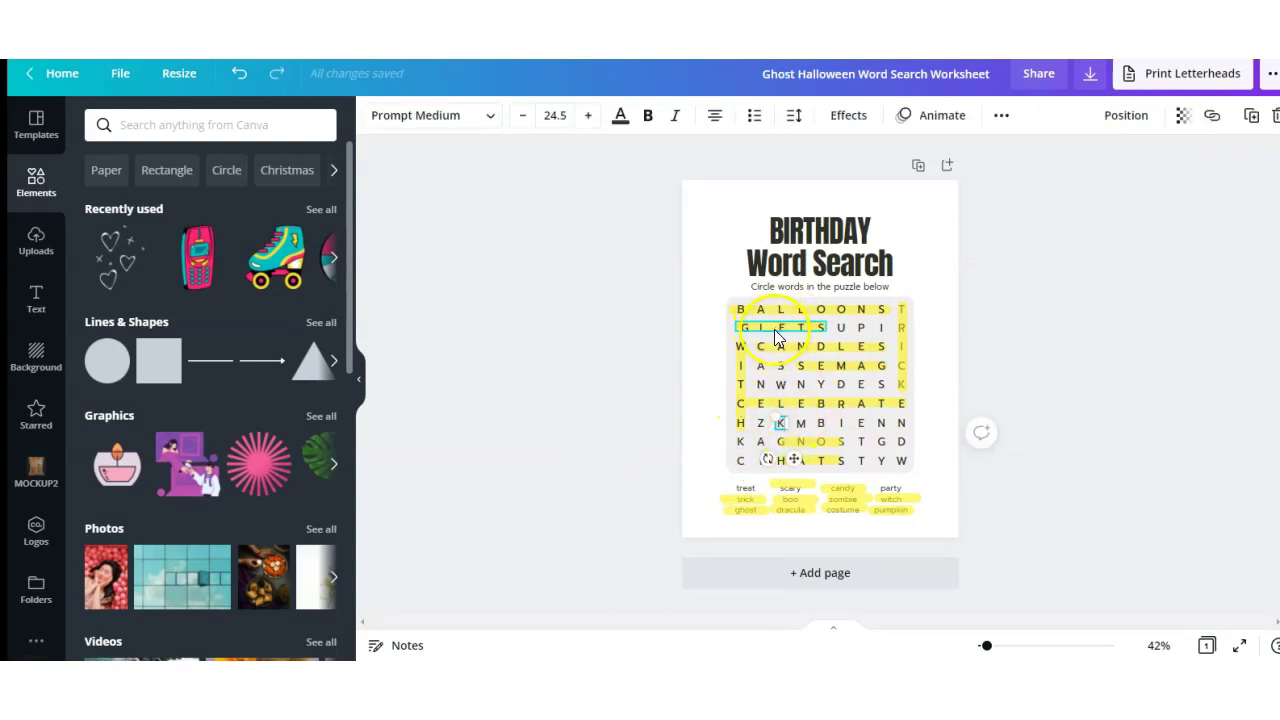
left_click(778, 333)
left_click_drag(786, 331, 794, 456)
left_click(584, 420)
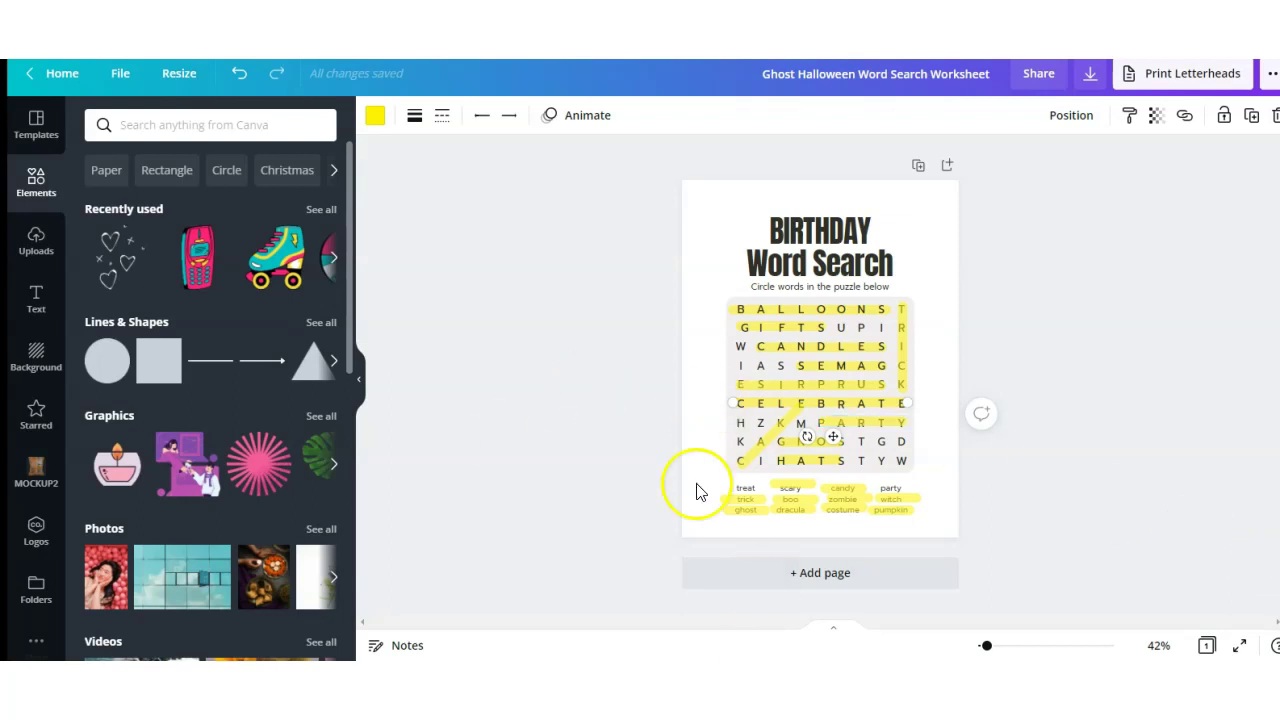
Delete the first three columns of Halloween words below the grid together with their highlights.
left_click(742, 502)
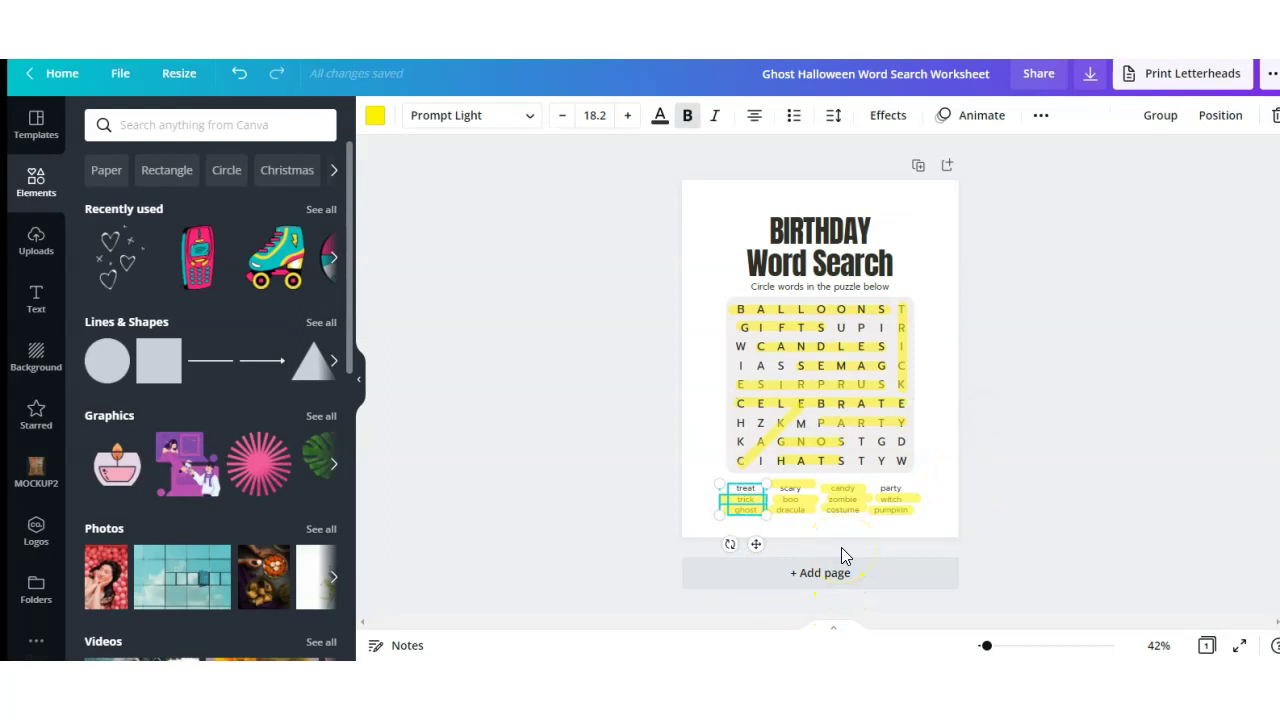
key("Delete")
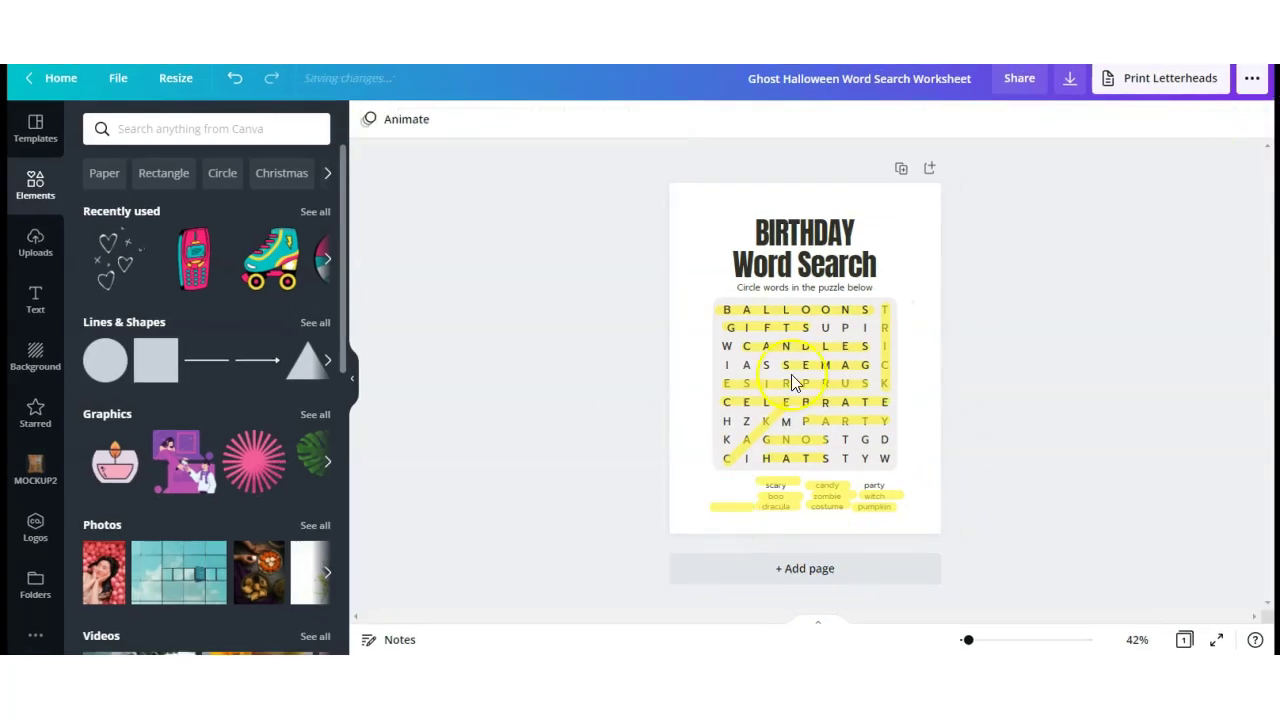
left_click(1258, 122)
left_click(778, 486)
left_click_drag(736, 474, 834, 516)
left_click(1255, 119)
left_click(928, 484)
left_click(866, 500)
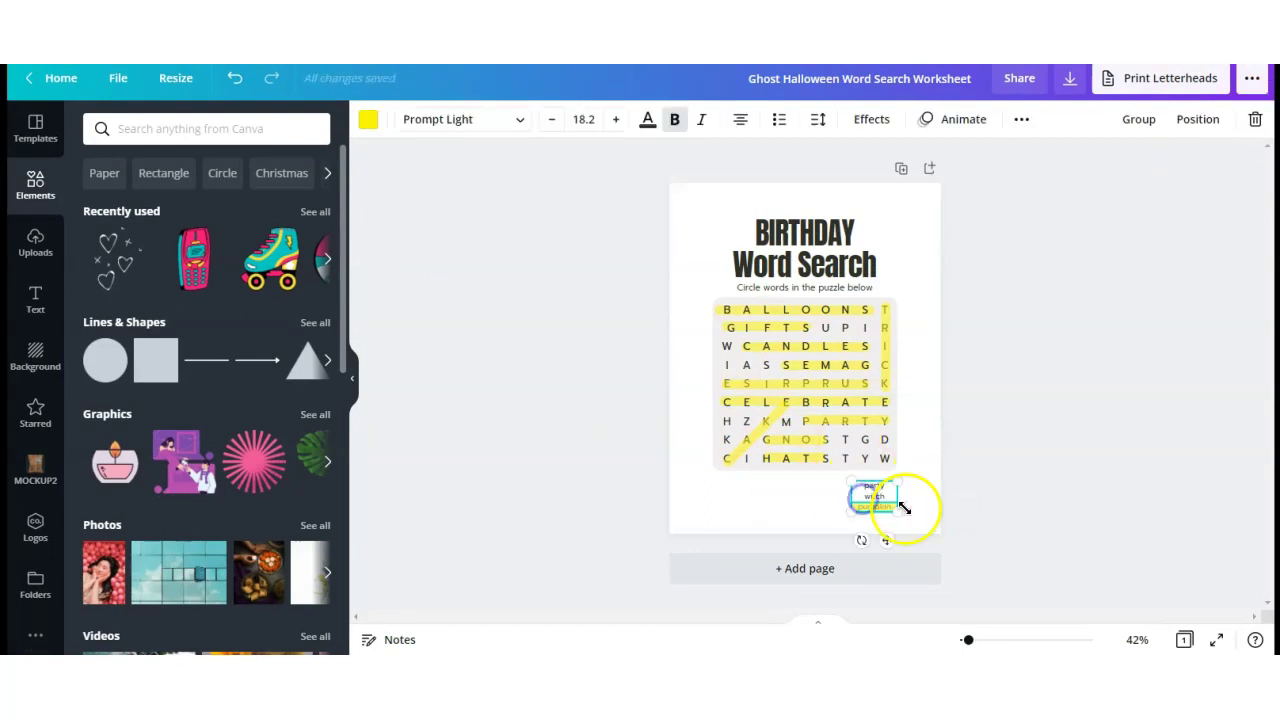
left_click(1255, 119)
left_click(235, 78)
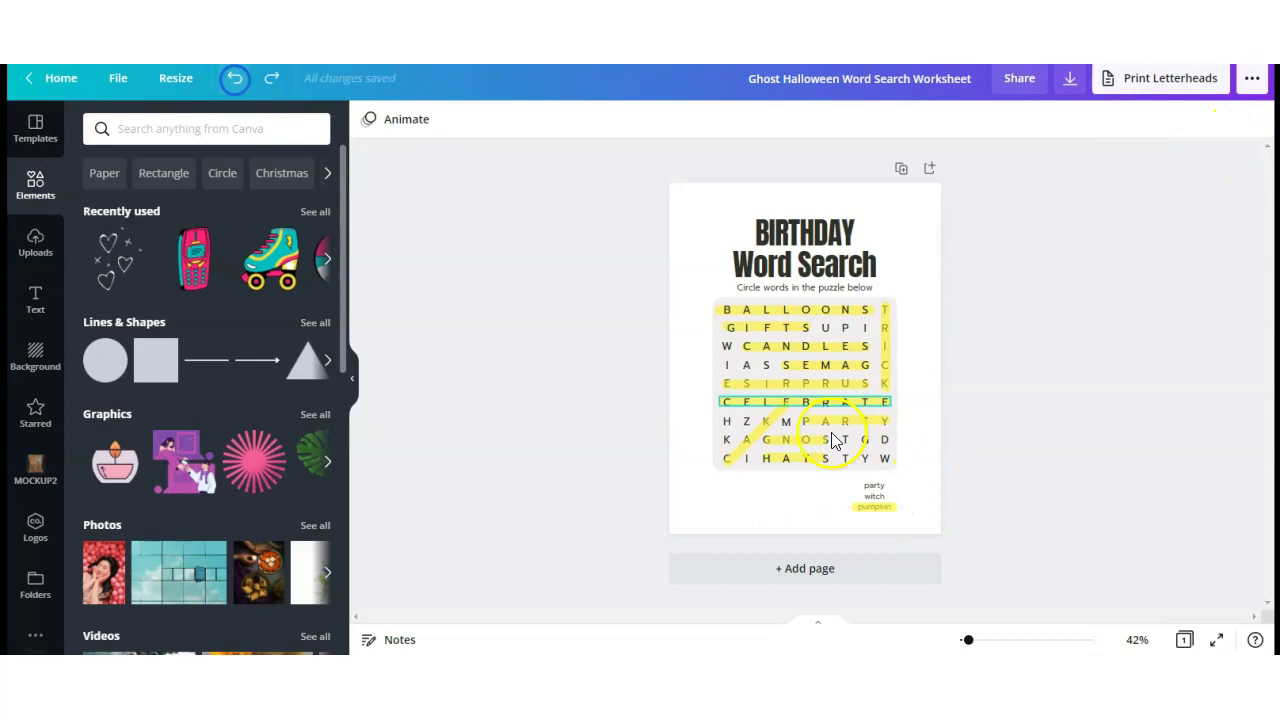
Delete the highlight on "pumpkin" and move the remaining word column to the first column position below the grid.
left_click(877, 508)
left_click_drag(865, 497, 742, 489)
key("BackSpace")
left_click(882, 488)
Replace the words below "party" in the first column with Gifts and Song.
double_click(743, 489)
left_click(750, 493)
key("Return")
type("Gifts")
key("Return")
type("Song")
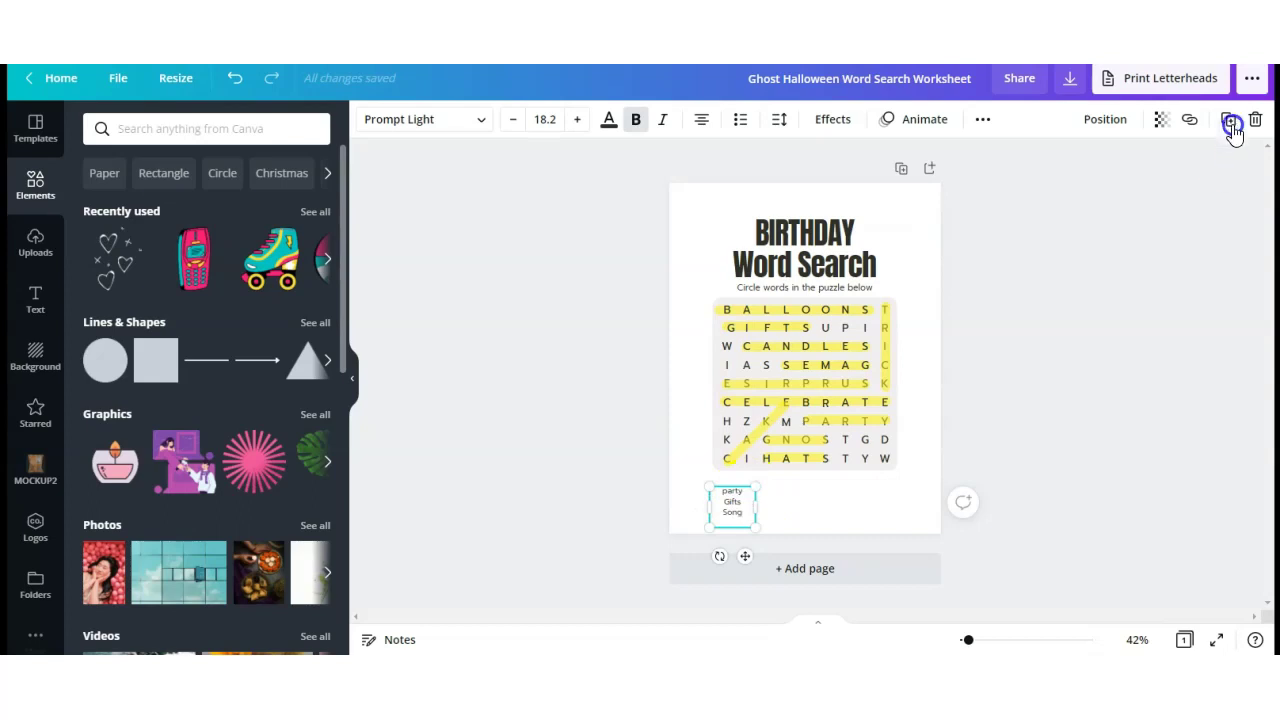
Duplicate the word column, place the copy beside it and replace its words with Cake and Candles.
left_click(1228, 119)
left_click_drag(777, 514, 775, 505)
double_click(775, 505)
key("ctrl+a")
key("BackSpace")
type("Cake")
key("Return")
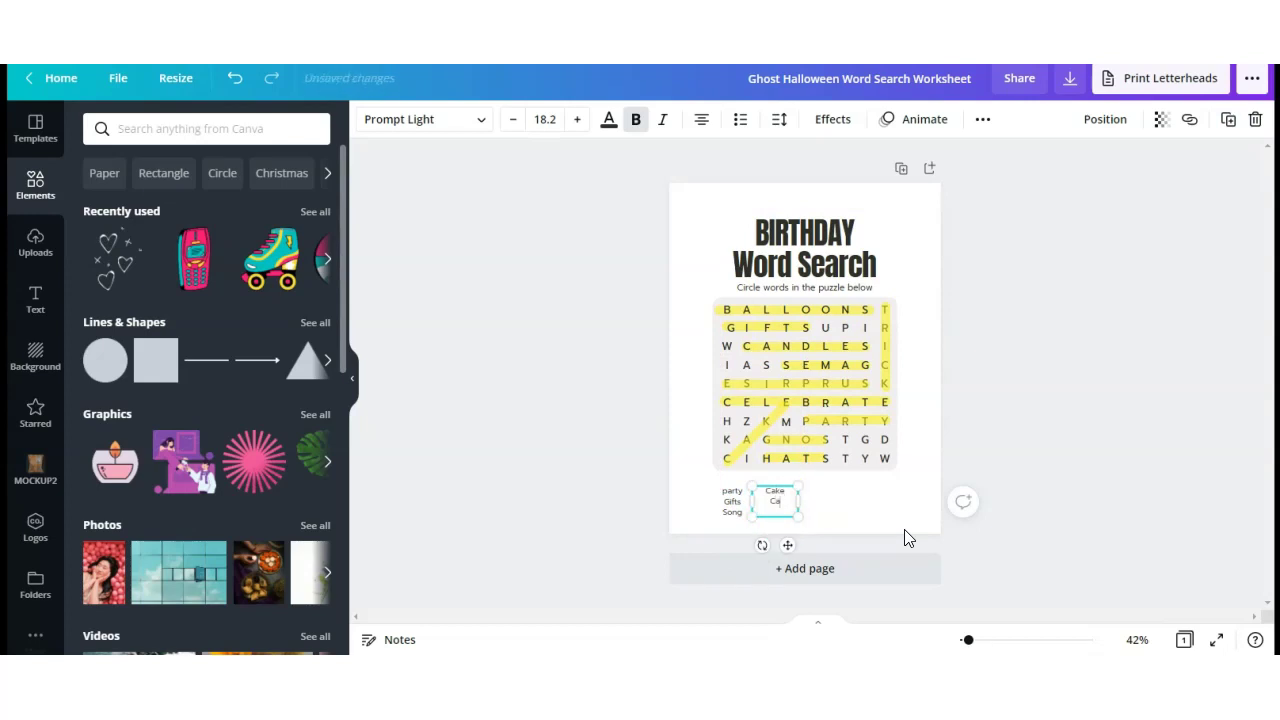
type("Candles")
key("Return")
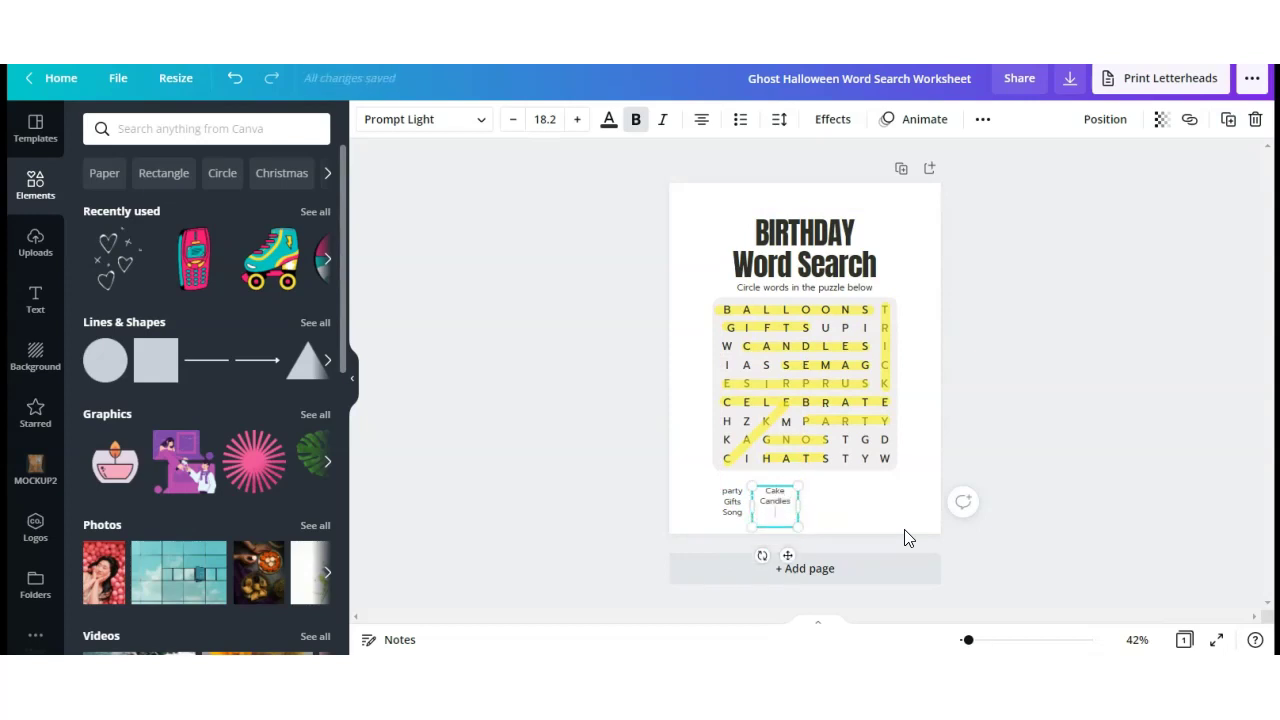
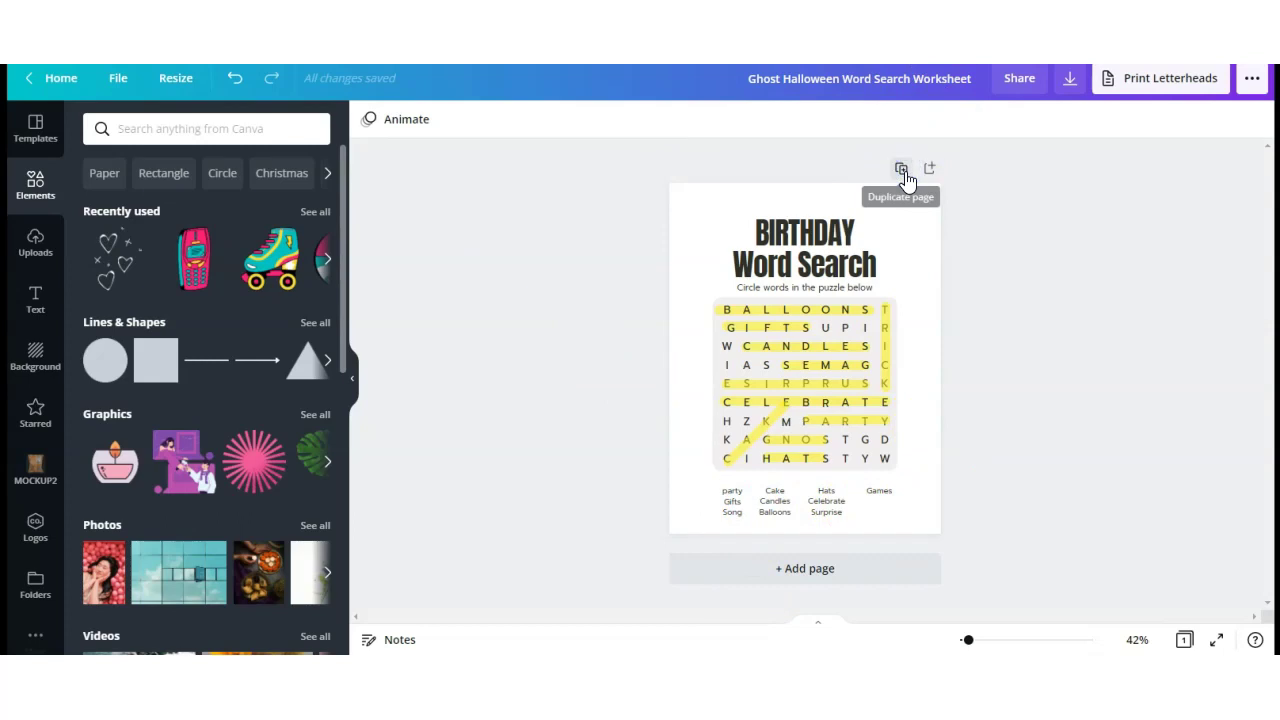
Duplicate the word search page and delete the yellow highlight lines from the grid on page 2.
left_click(902, 171)
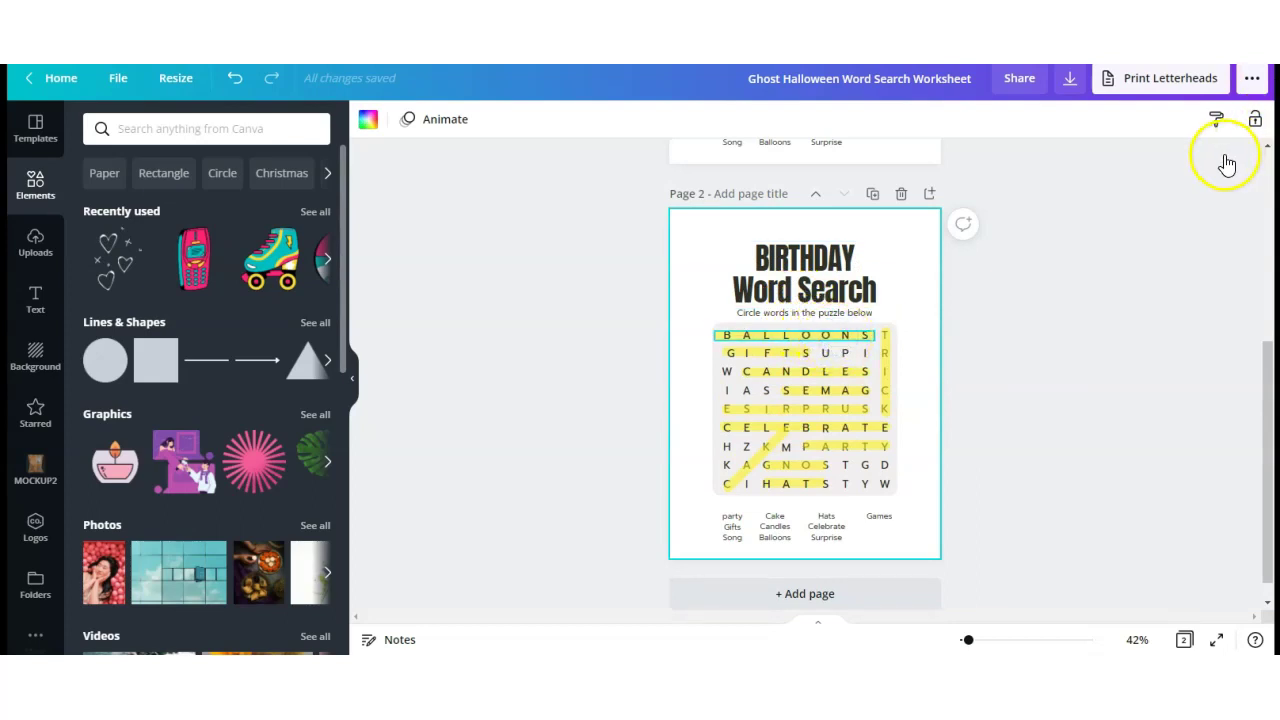
left_click(1259, 123)
left_click(805, 371)
left_click(1256, 119)
left_click(814, 371)
left_click(1256, 119)
left_click(834, 390)
left_click(1256, 119)
left_click(737, 409)
left_click(1256, 119)
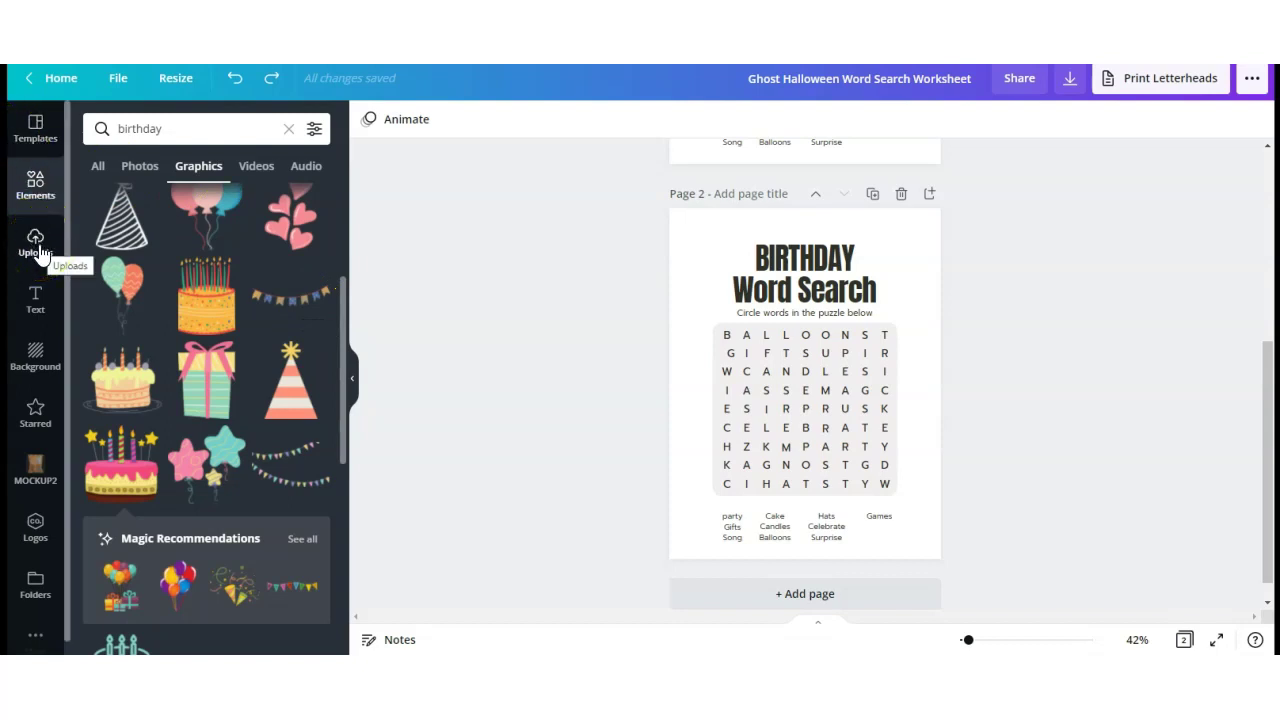
Add the yellow birthday cake graphic to page 2, shrunk and placed in the upper-right corner beside the title.
left_click(134, 372)
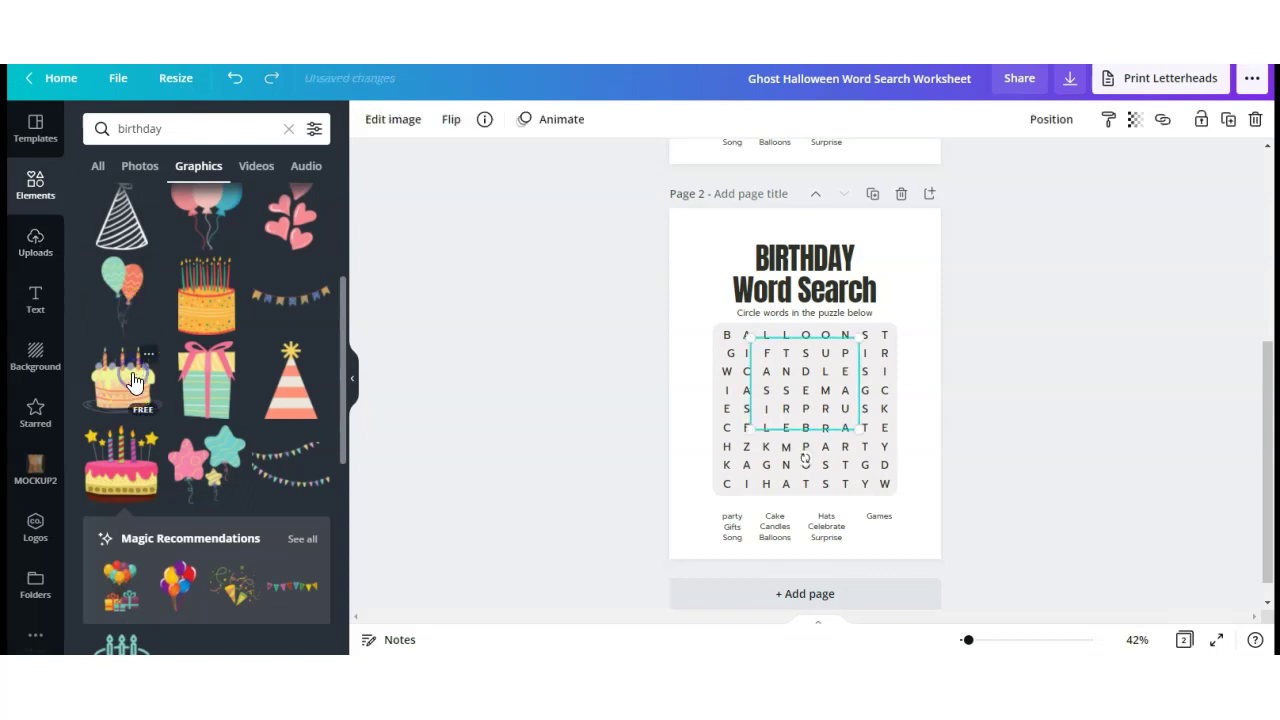
left_click_drag(855, 388, 920, 262)
left_click_drag(838, 309, 910, 255)
left_click(1138, 352)
left_click(1113, 307)
left_click(1113, 307)
Rename the design to "Birthday Word Search Worksheet".
left_click(1070, 78)
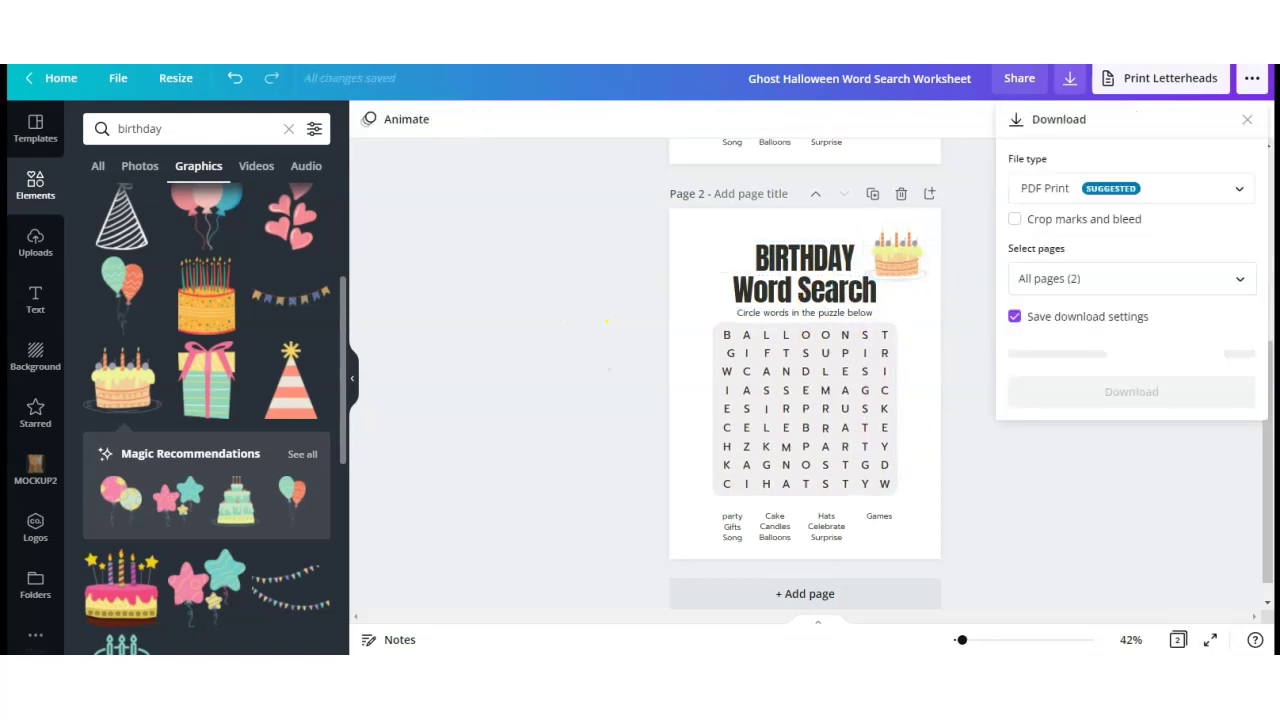
left_click(838, 78)
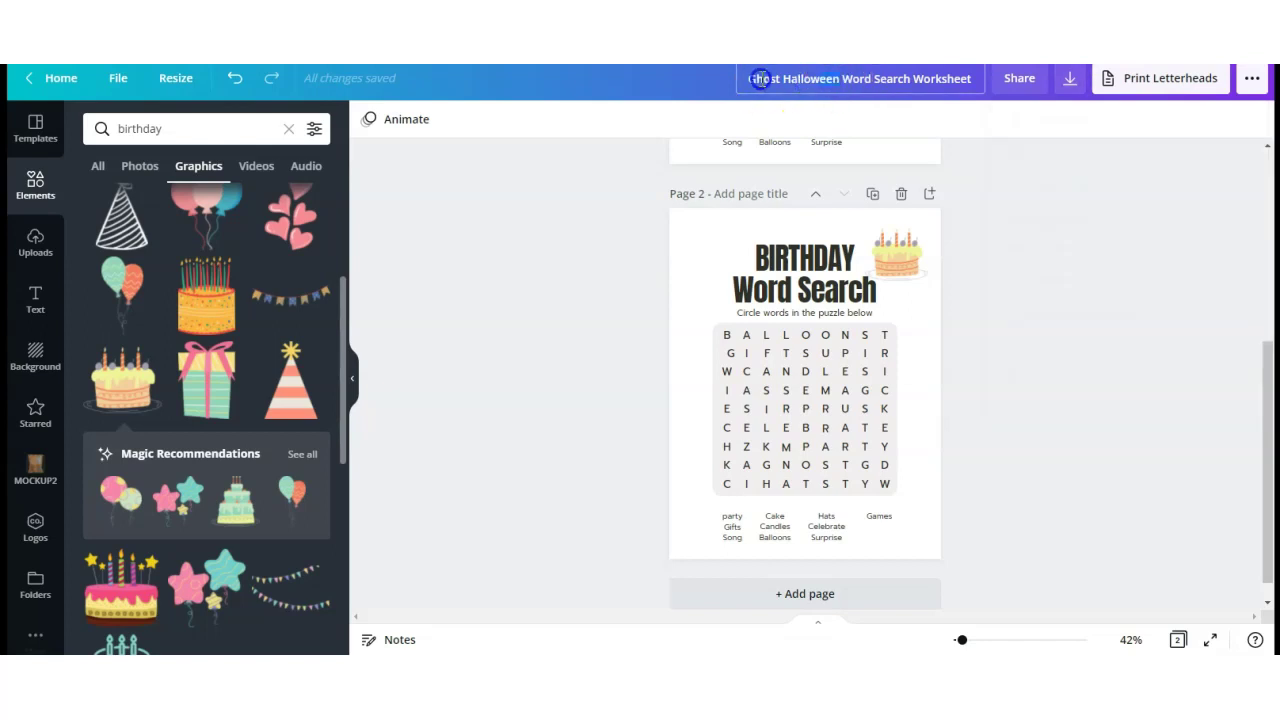
key("BackSpace")
type("Birth")
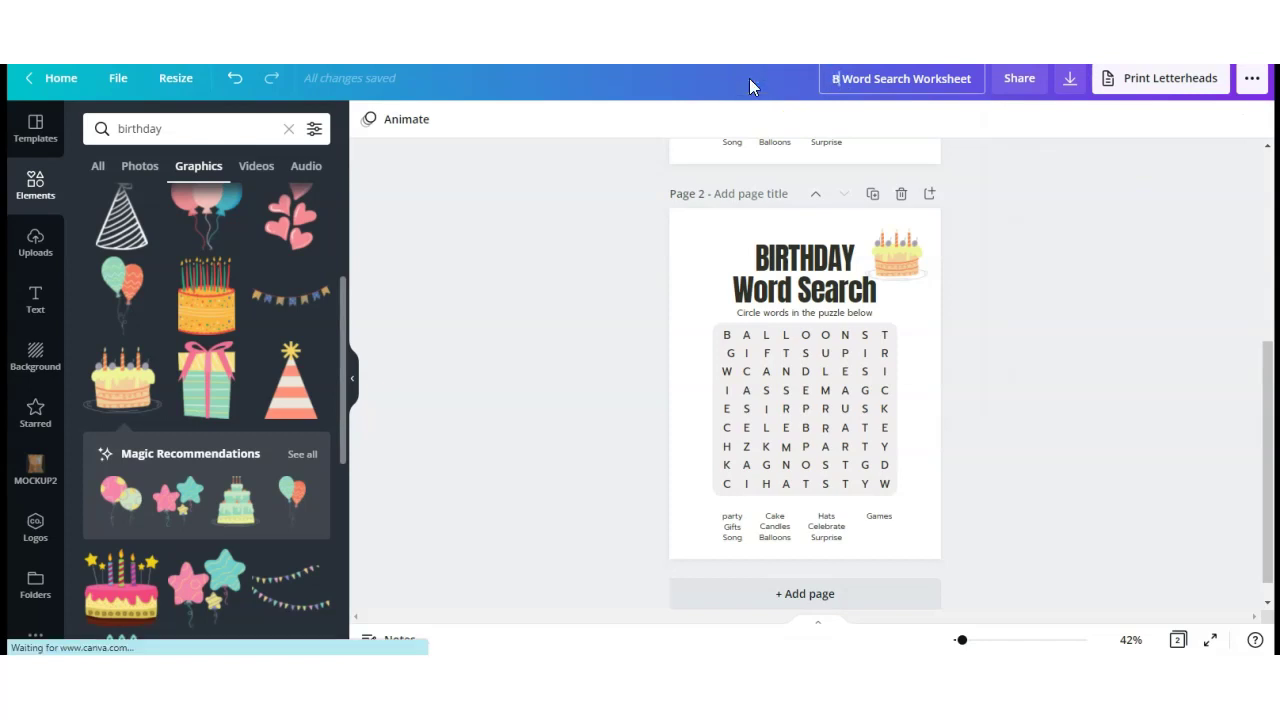
type("day")
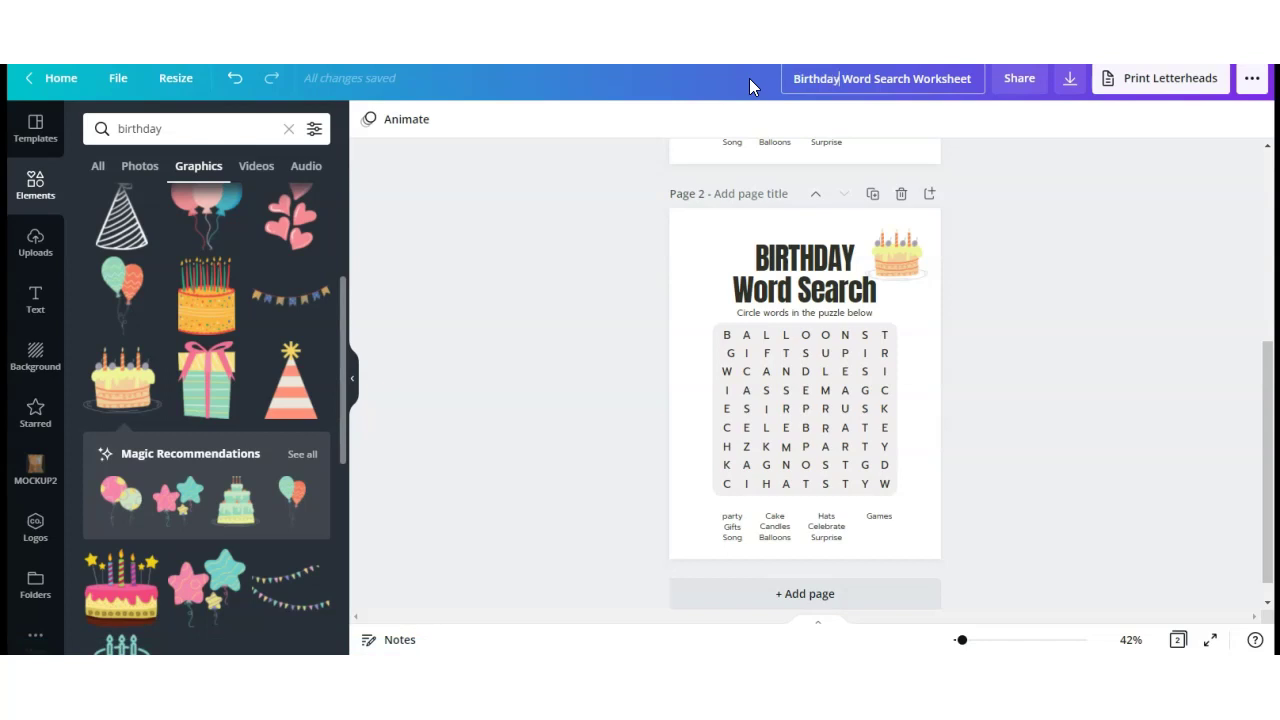
Open the download settings and show the available file types for the worksheet.
left_click(1069, 87)
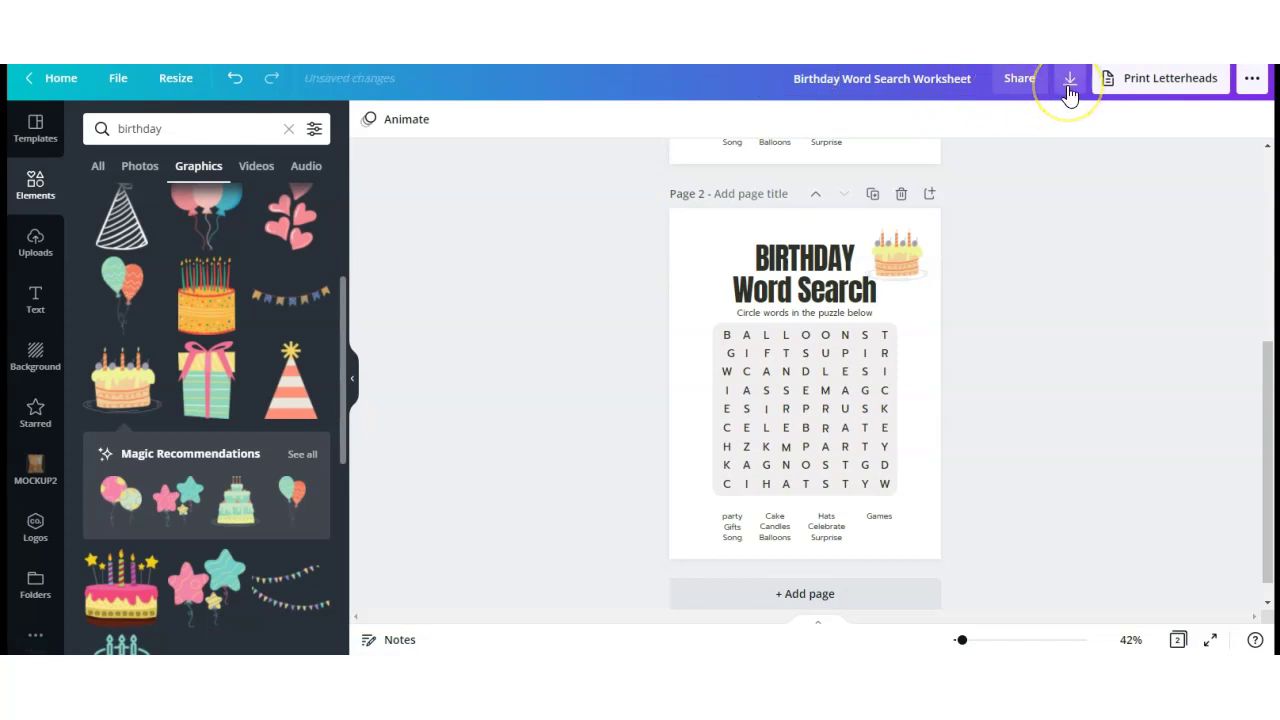
left_click(1069, 80)
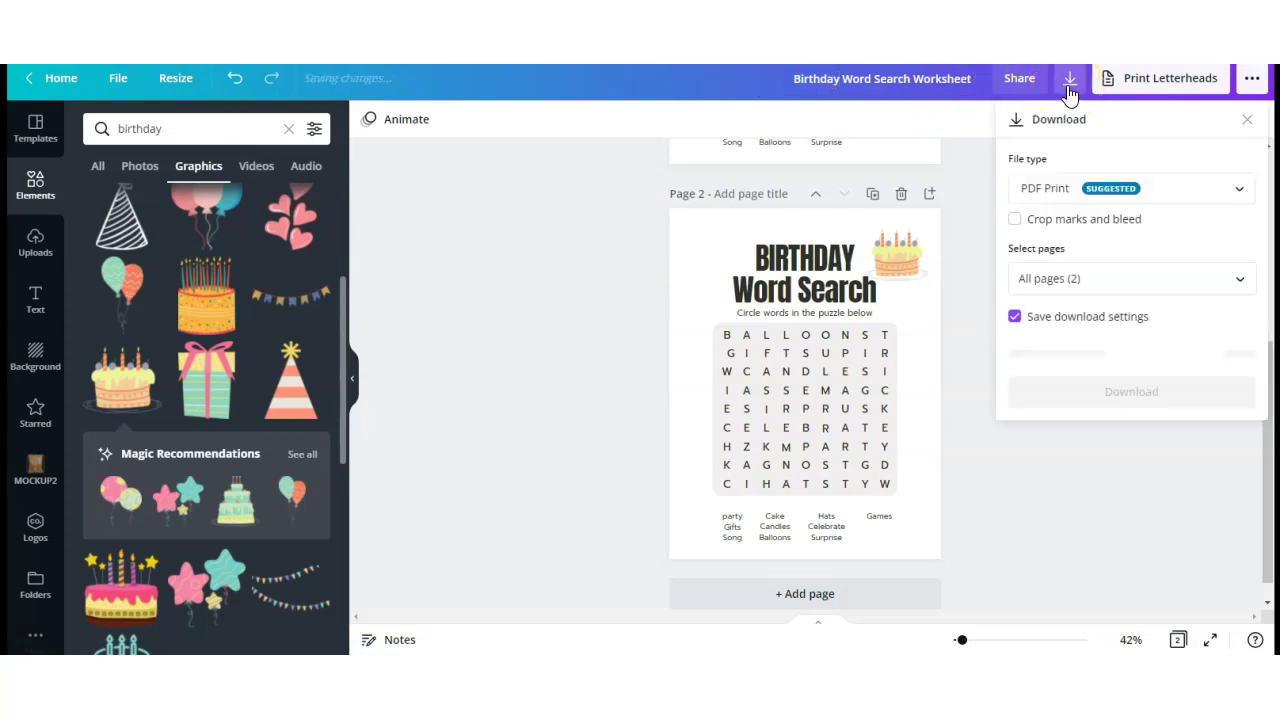
left_click(1061, 190)
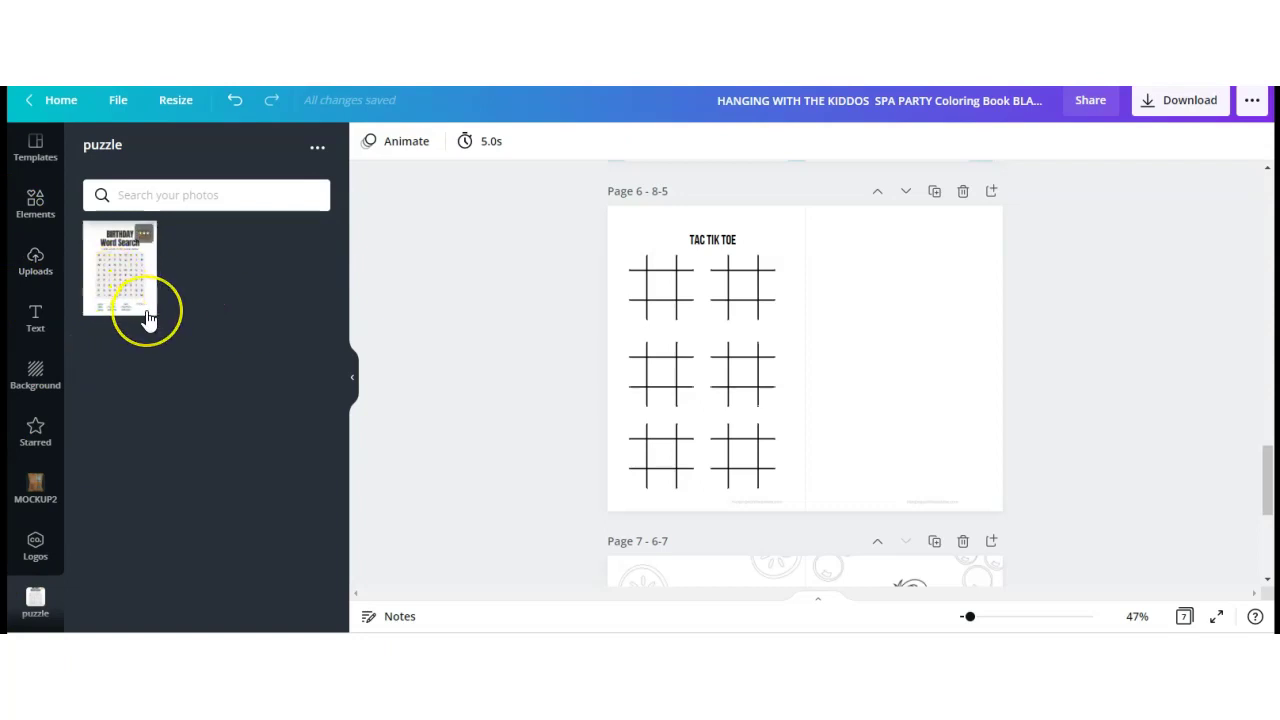
Add the birthday word search image to page 6 and enlarge it to fill the blank half beside the tic-tac-toe grids.
left_click_drag(147, 318, 128, 268)
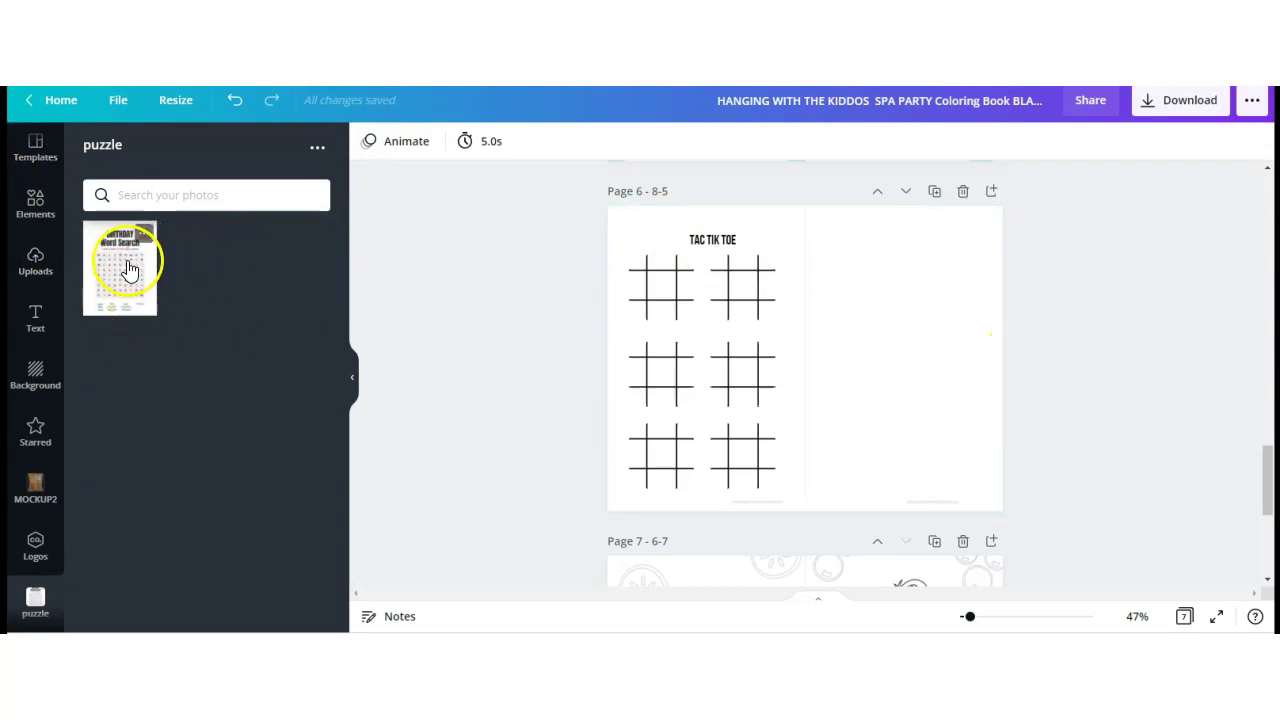
left_click(128, 268)
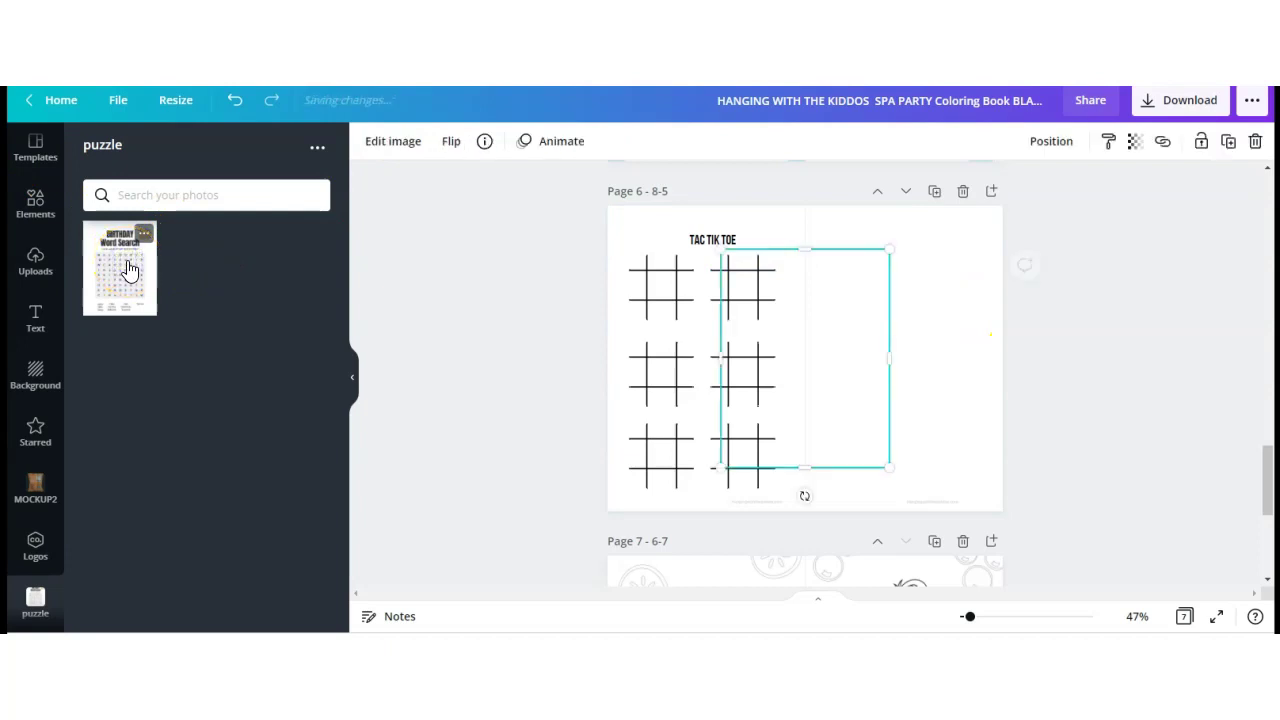
left_click(815, 318)
left_click_drag(815, 318, 914, 294)
left_click_drag(823, 237, 806, 211)
left_click_drag(906, 314, 907, 319)
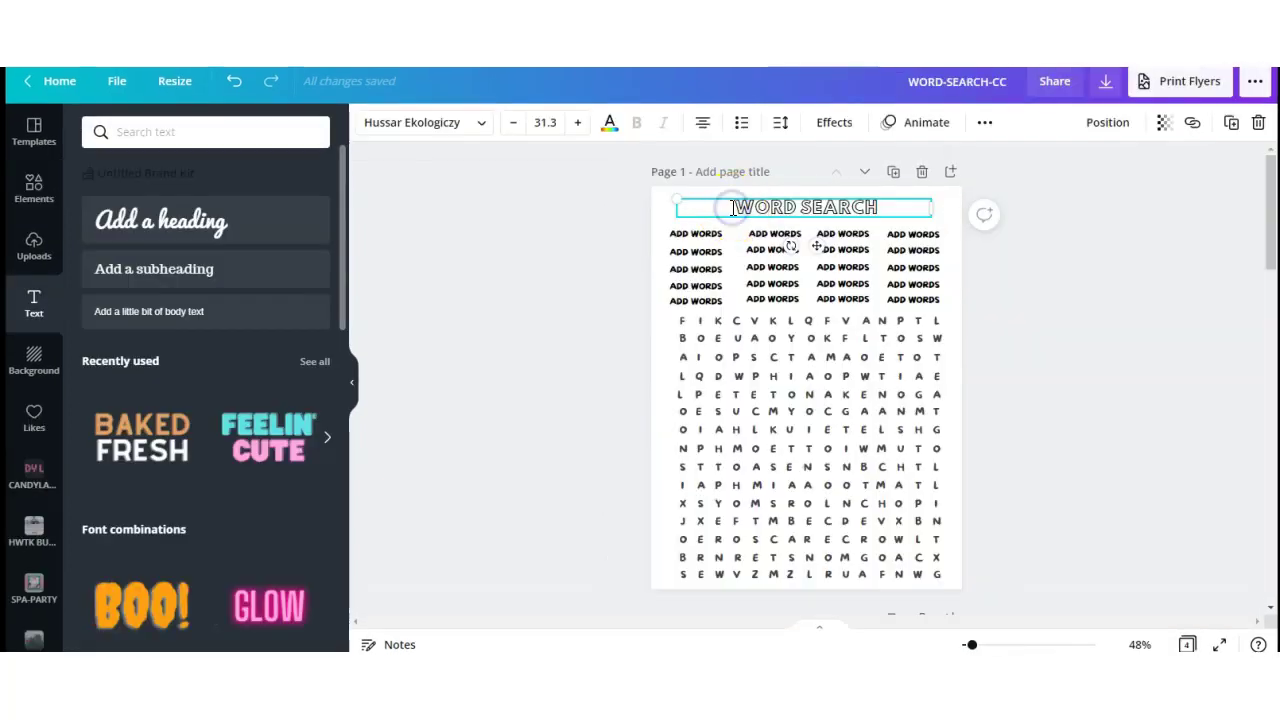
Change the title to "BIRTHDAY WORD SEARCH" and fill the first word column with BALLOONS, BIRTHDAY, BOWS, CAKE and CANDLES.
type("BIRTHDAY WORD SEARCH")
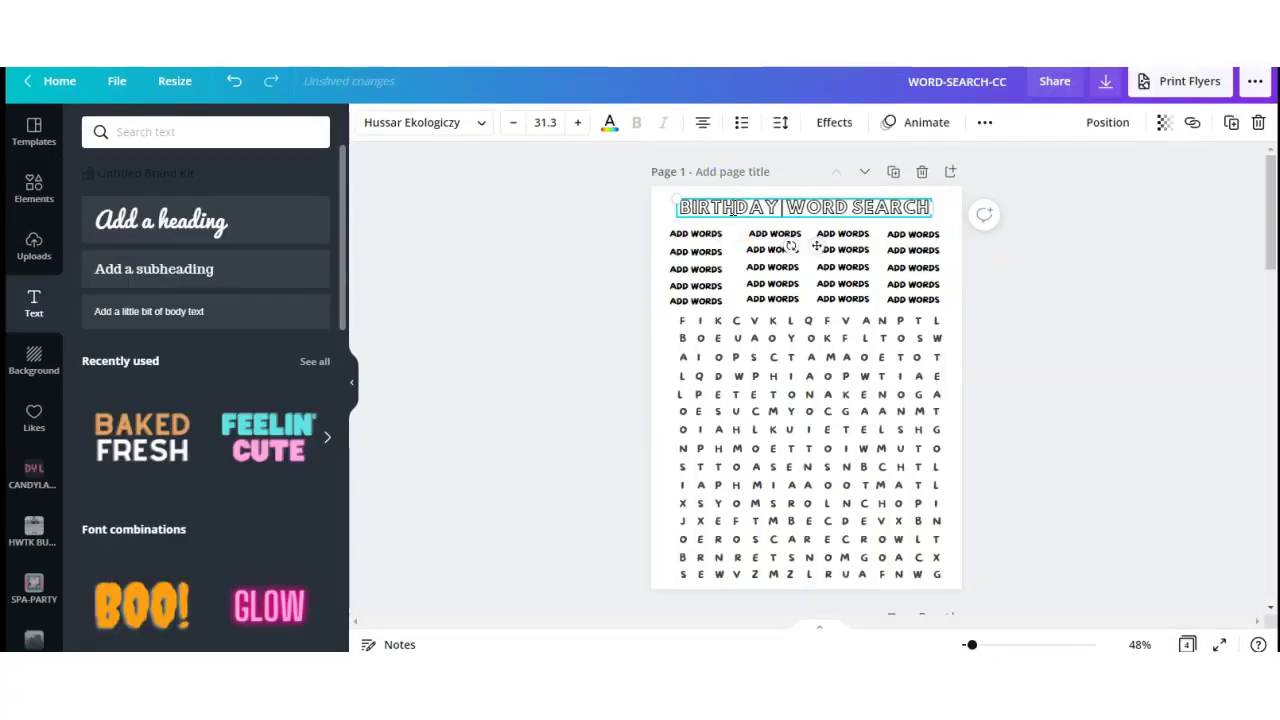
double_click(696, 236)
type("BALLOONS")
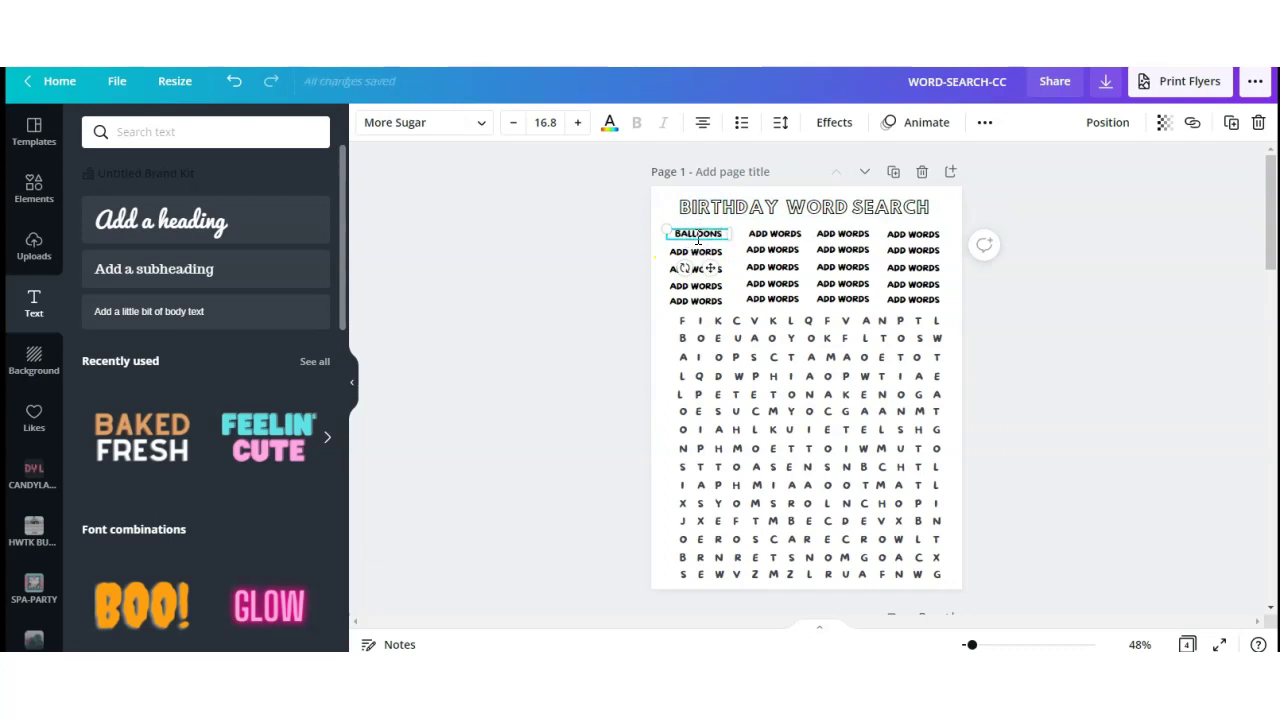
double_click(700, 251)
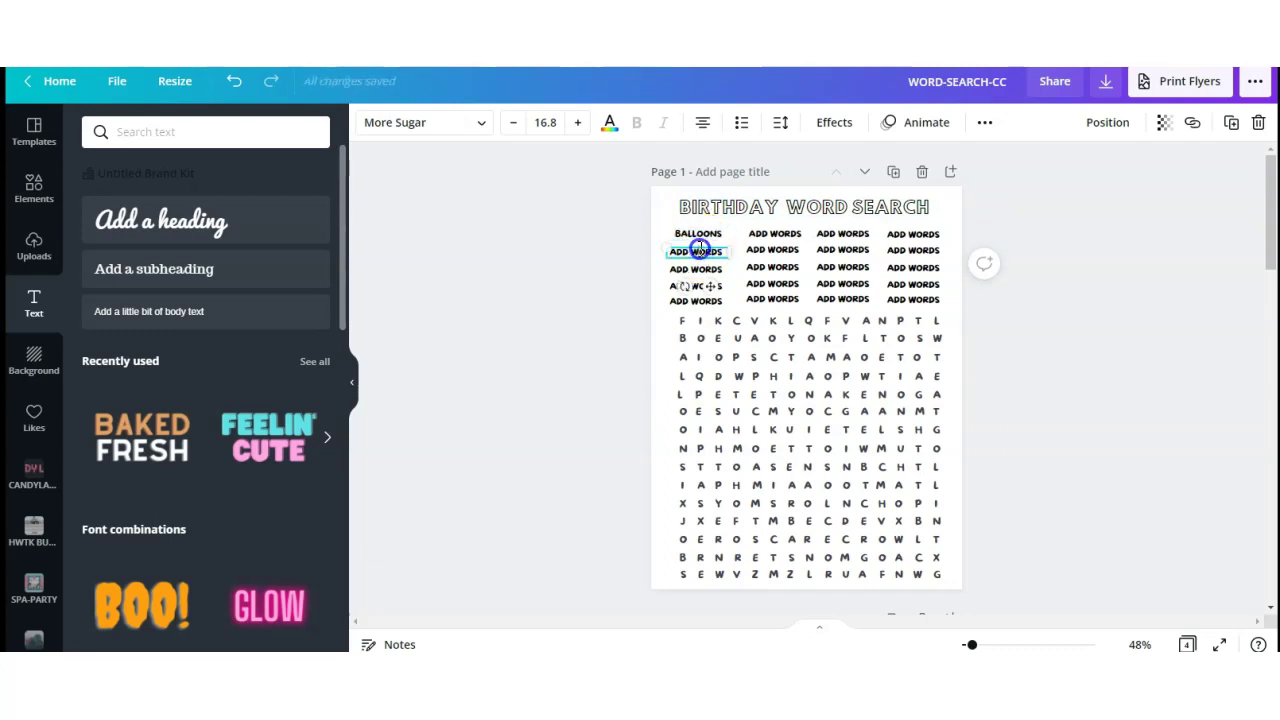
type("BIRTHDAY")
double_click(700, 269)
type("BOWS")
double_click(706, 286)
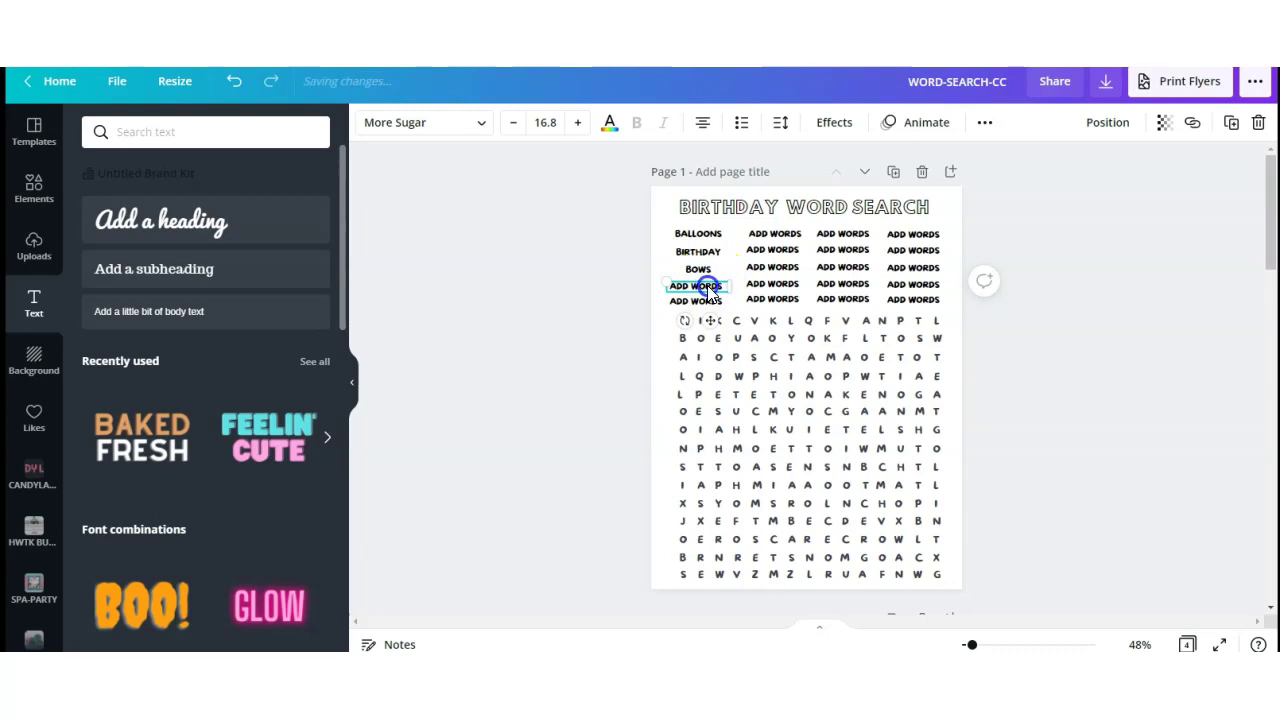
type("CAKE")
double_click(697, 301)
type("CANDLES")
Fill the second word column with CANDY, CARDS, DECORATIONS, FAMILY and FRIENDS.
double_click(773, 236)
type("CANDY")
left_click(773, 248)
left_click(773, 248)
type("CARDS")
double_click(768, 268)
type("DE")
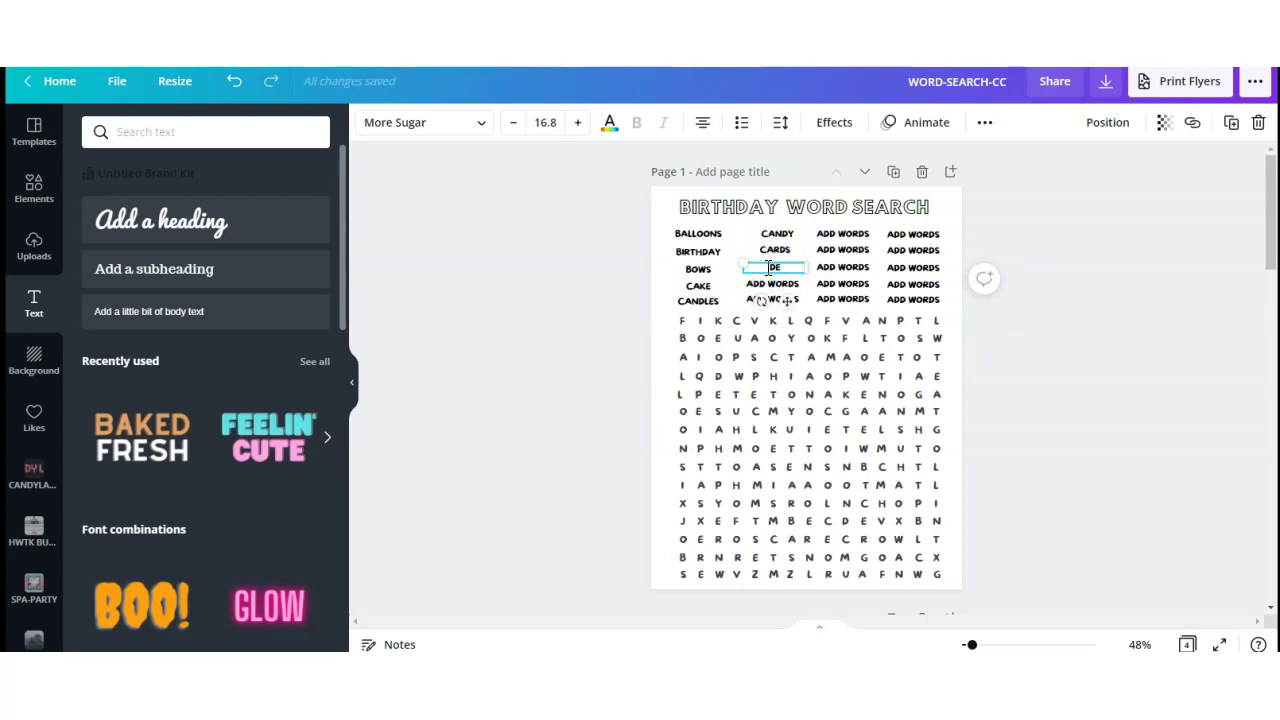
type("CORATIONS")
left_click_drag(806, 275, 815, 275)
left_click(759, 284)
double_click(759, 284)
type("FAMILY")
double_click(772, 299)
type("FRIENDS")
Fill the third word column with FUN, GAMES, GIFTS, INVITIONS and MUSIC.
double_click(848, 234)
type("FUN")
double_click(855, 250)
type("GAMES")
double_click(860, 267)
type("GIFTS")
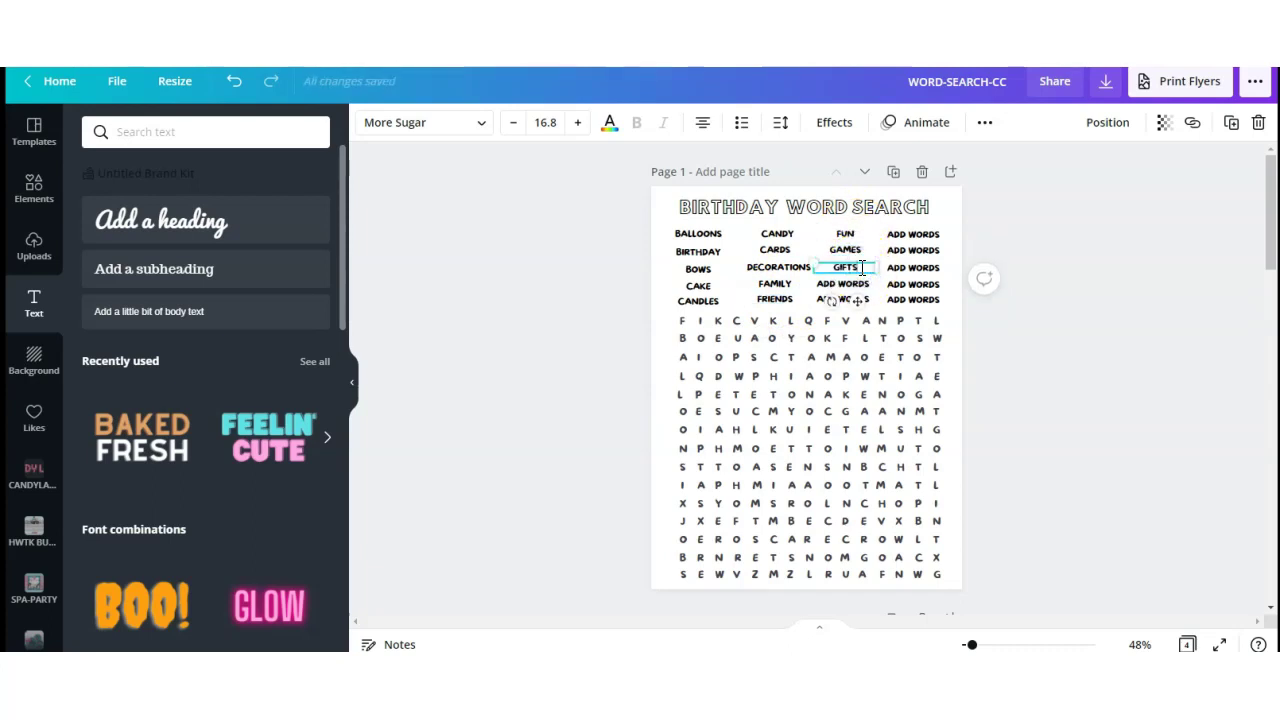
double_click(843, 284)
type("NVITIONS")
double_click(843, 299)
type("MU")
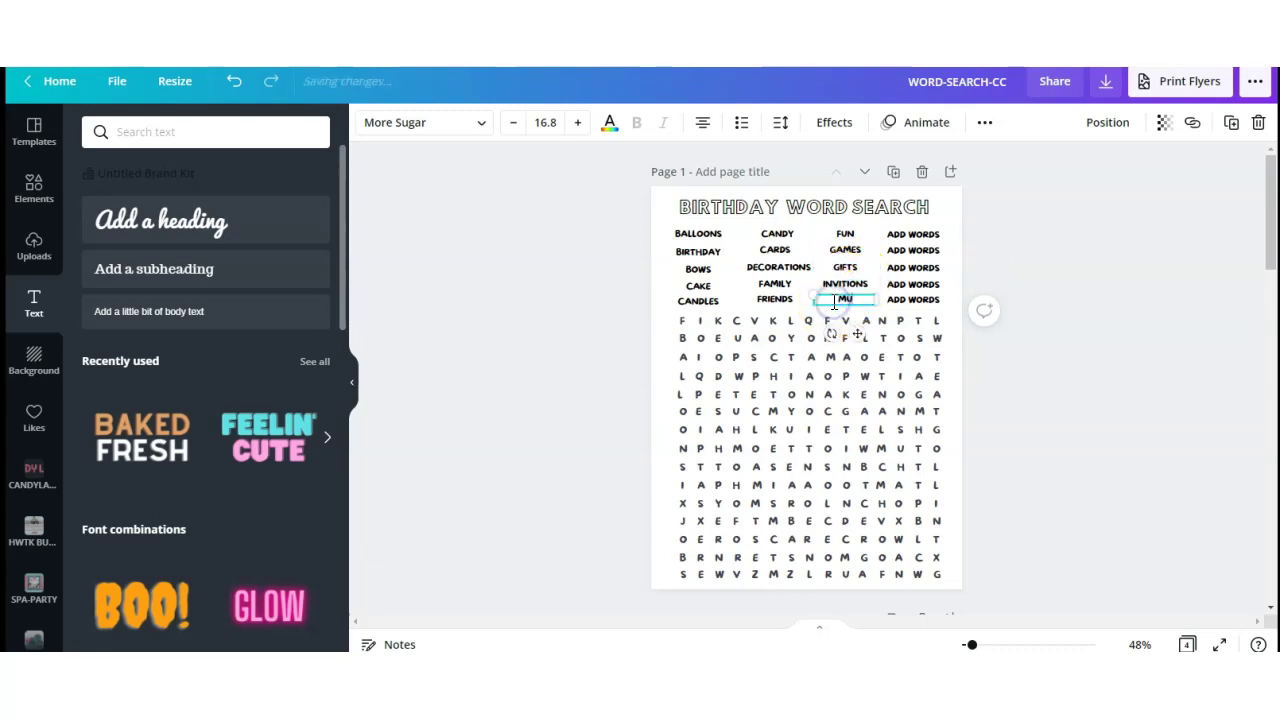
type("SIC")
Fill the fourth word column with MUSIC, PARTY, SURPISE, WISHES and CELERATION.
double_click(920, 234)
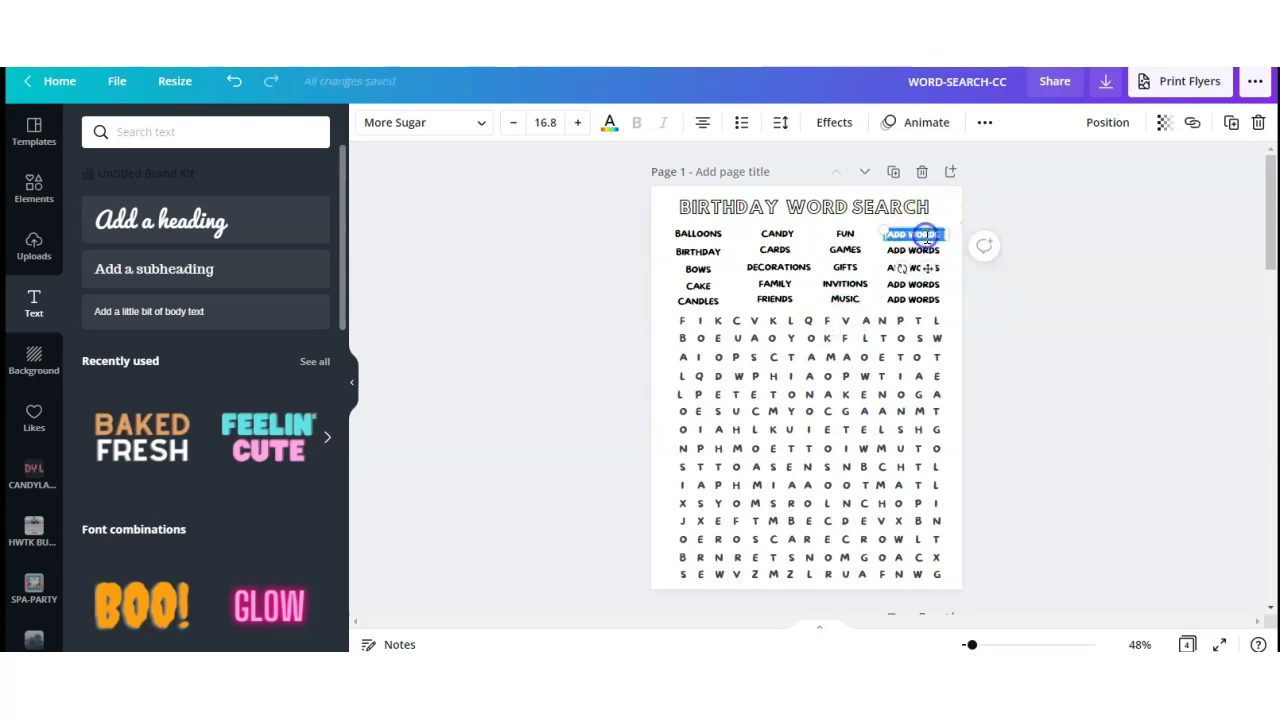
type("MUSIC")
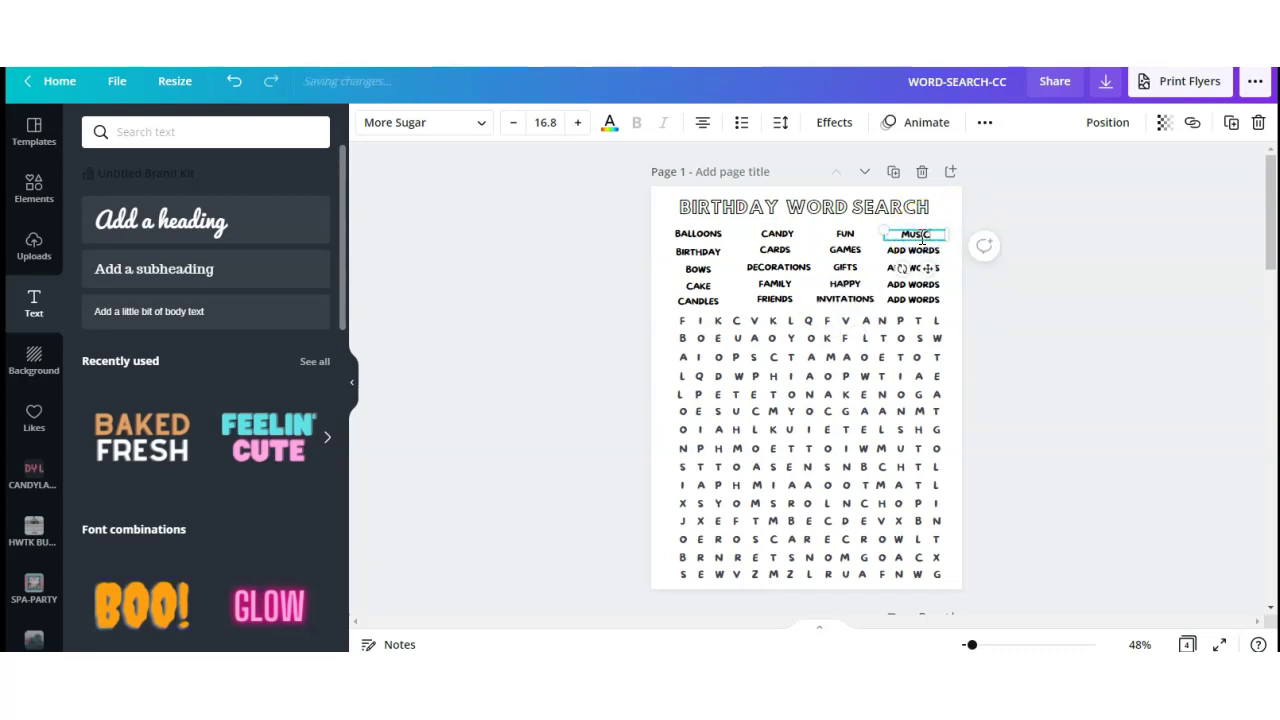
double_click(913, 250)
type("PARTY")
left_click(913, 268)
double_click(917, 270)
type("SURPRISE")
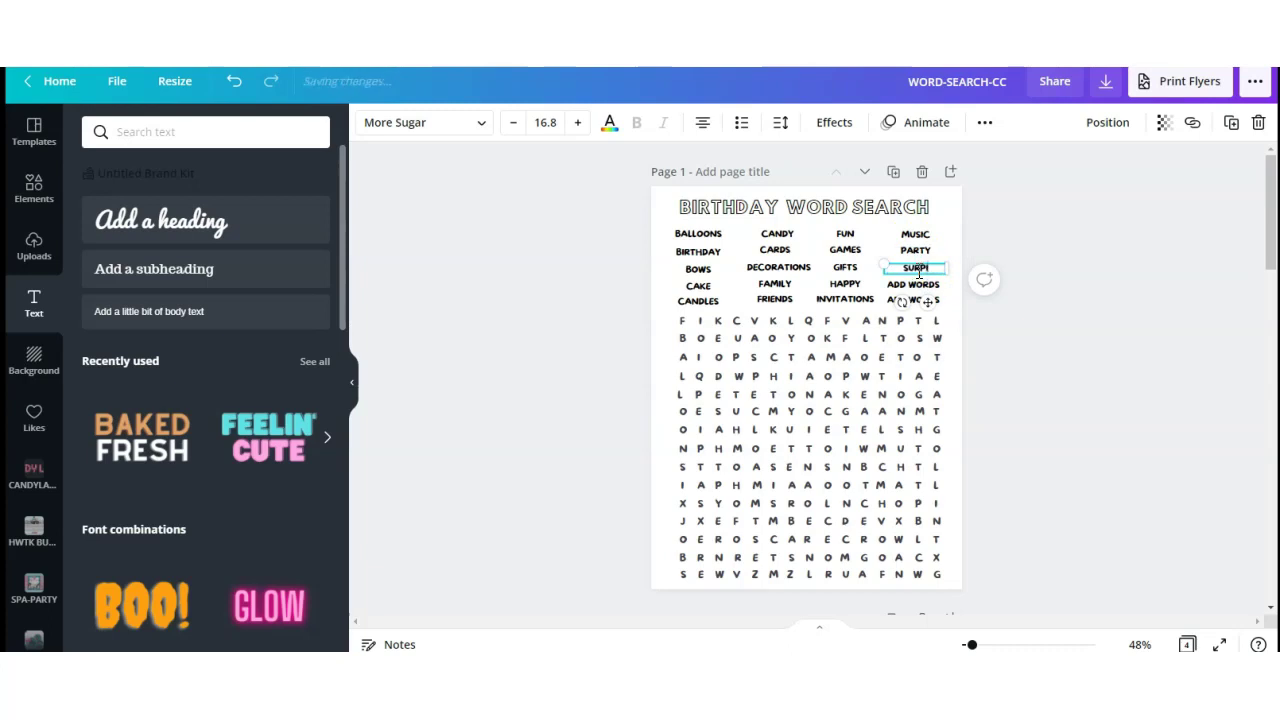
double_click(903, 286)
type("WISHES")
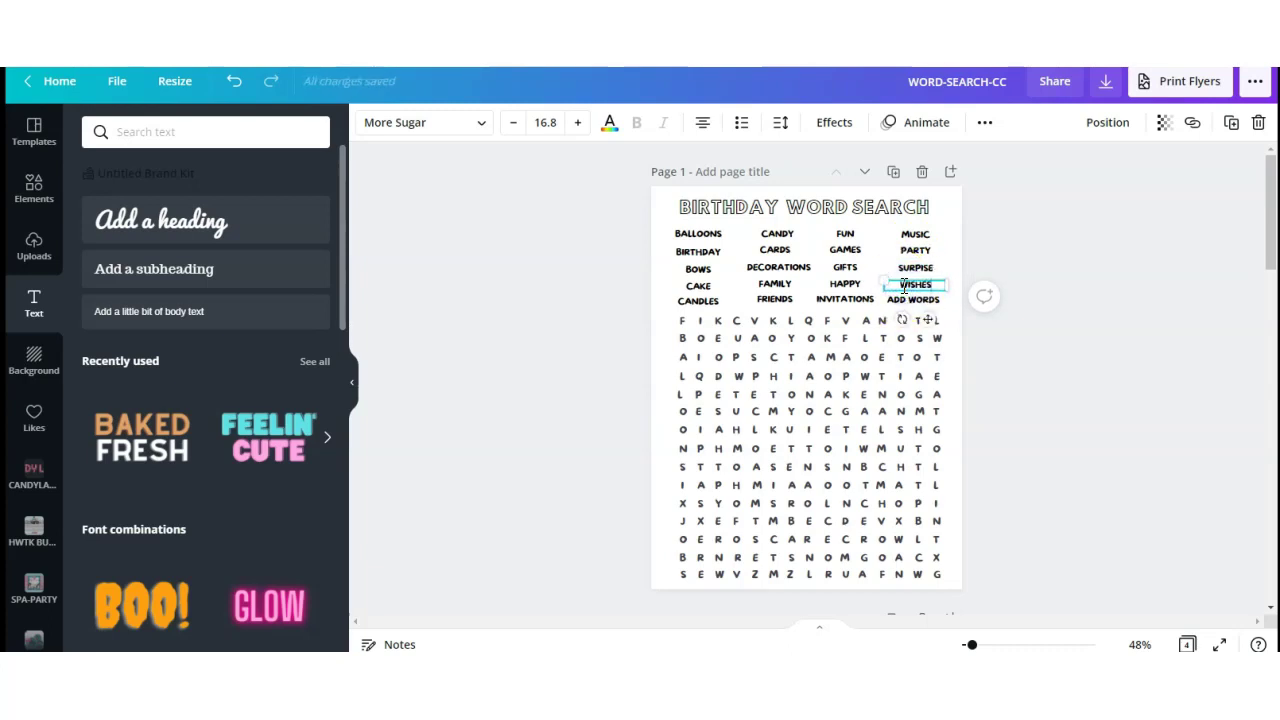
double_click(913, 299)
type("CEL")
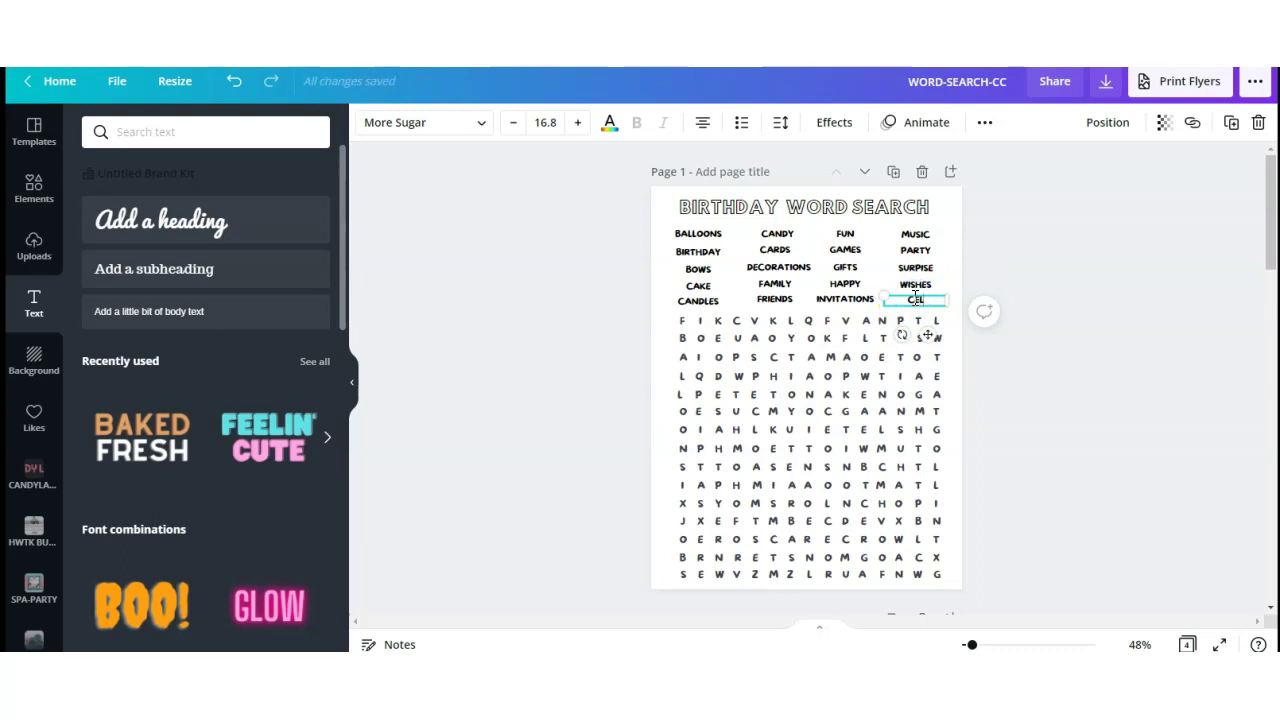
type("EBRATION")
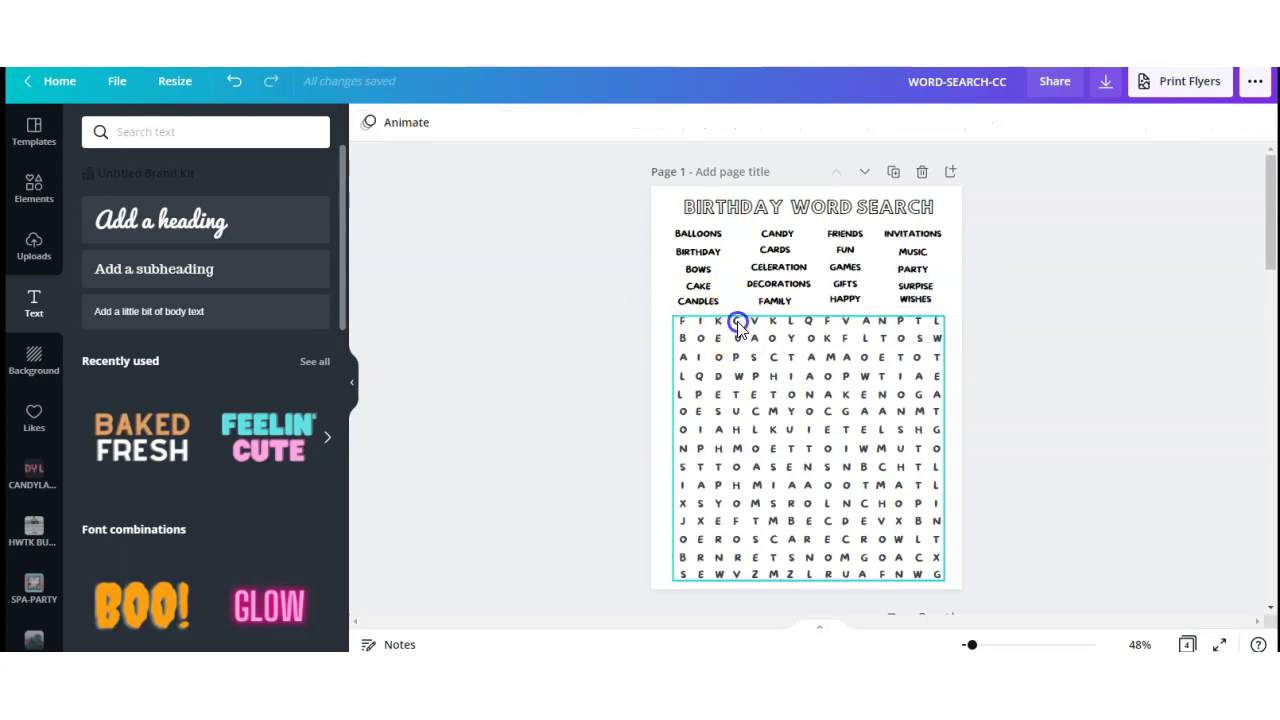
Replace the letters in the grid's first row, starting at the fourth letter, to spell BIRTHDAY horizontally.
double_click(738, 322)
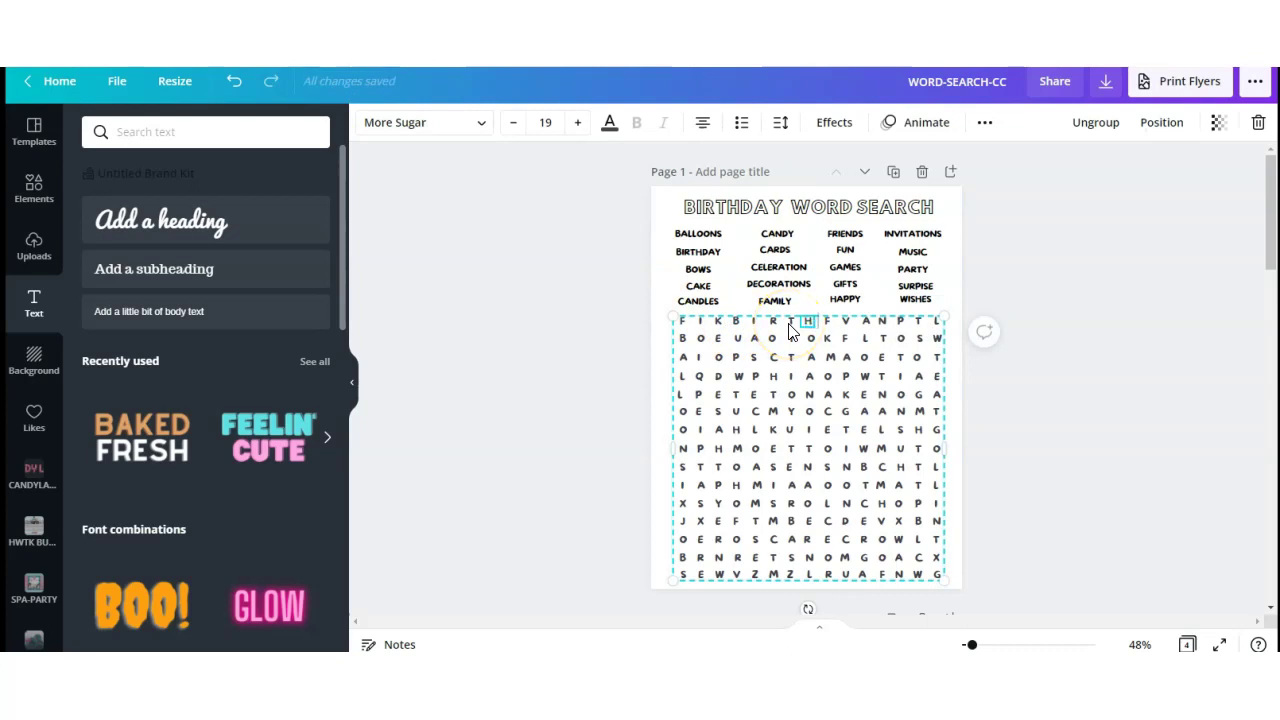
type("H")
key("shift+Right")
key("Tab")
type("A")
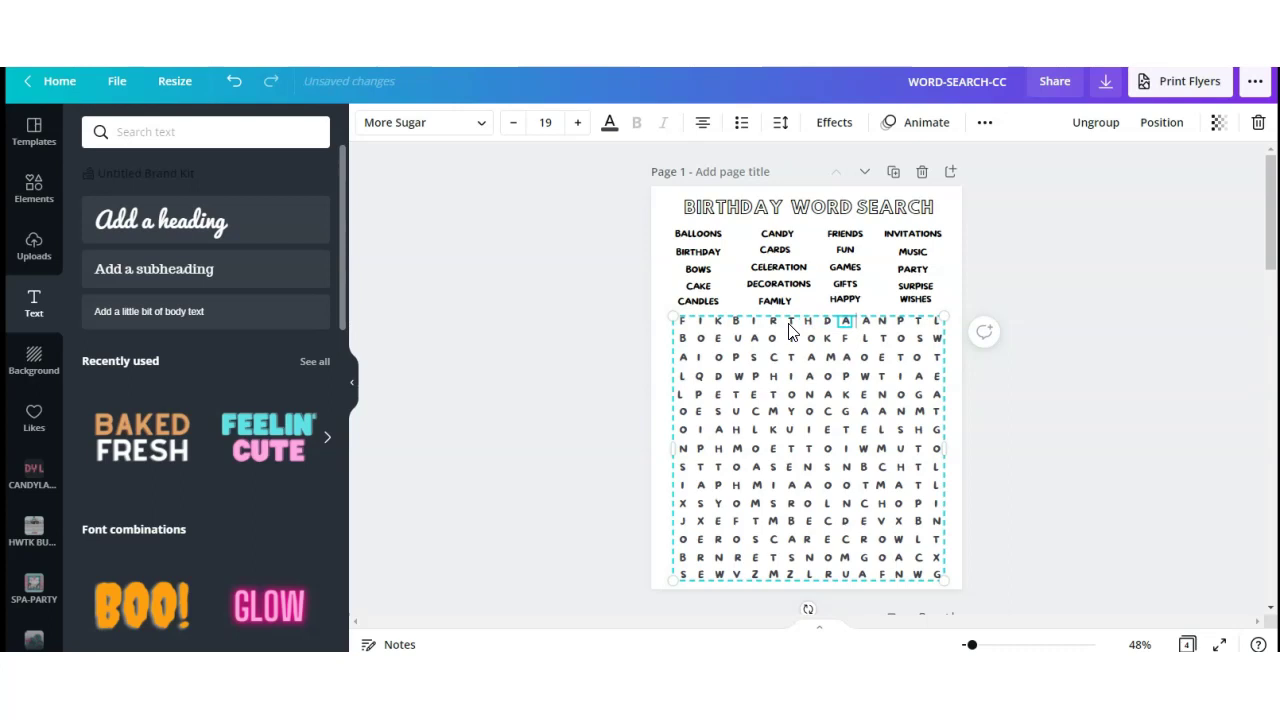
key("shift+Right")
type("Y")
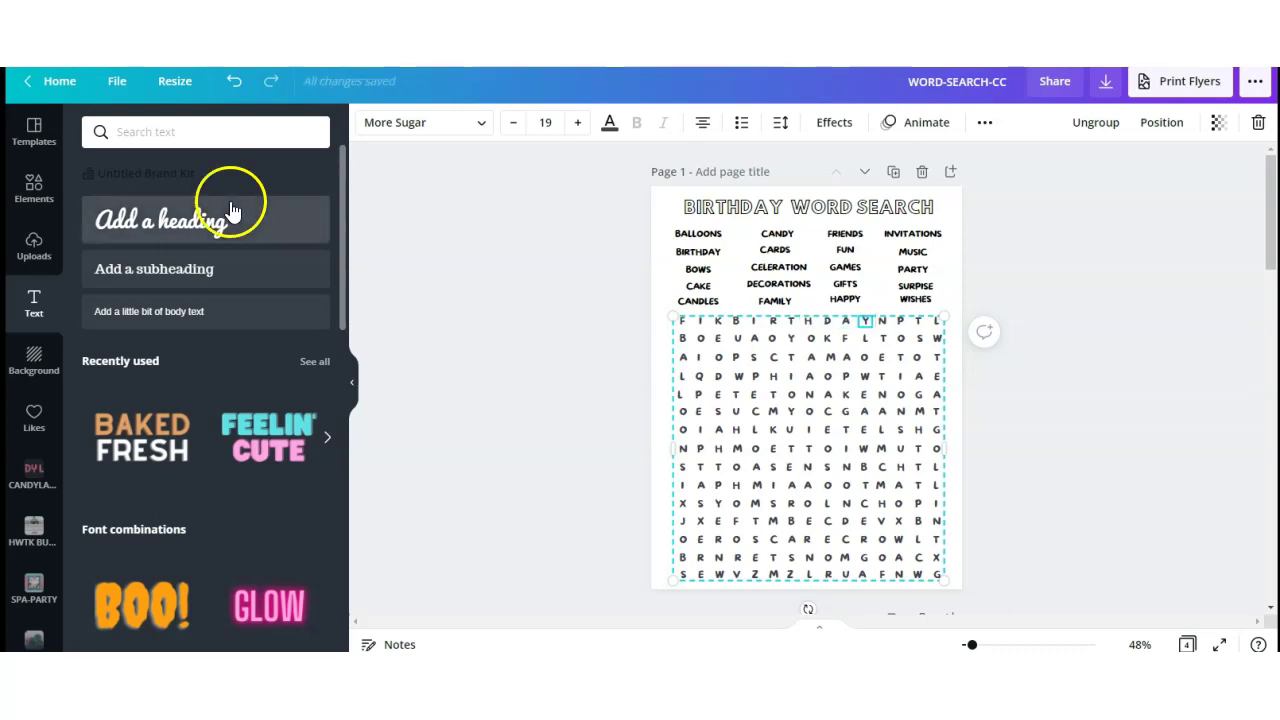
Add a straight line with a weight of about 24 and shorten it to cover the word BIRTHDAY in the first grid row.
left_click(30, 189)
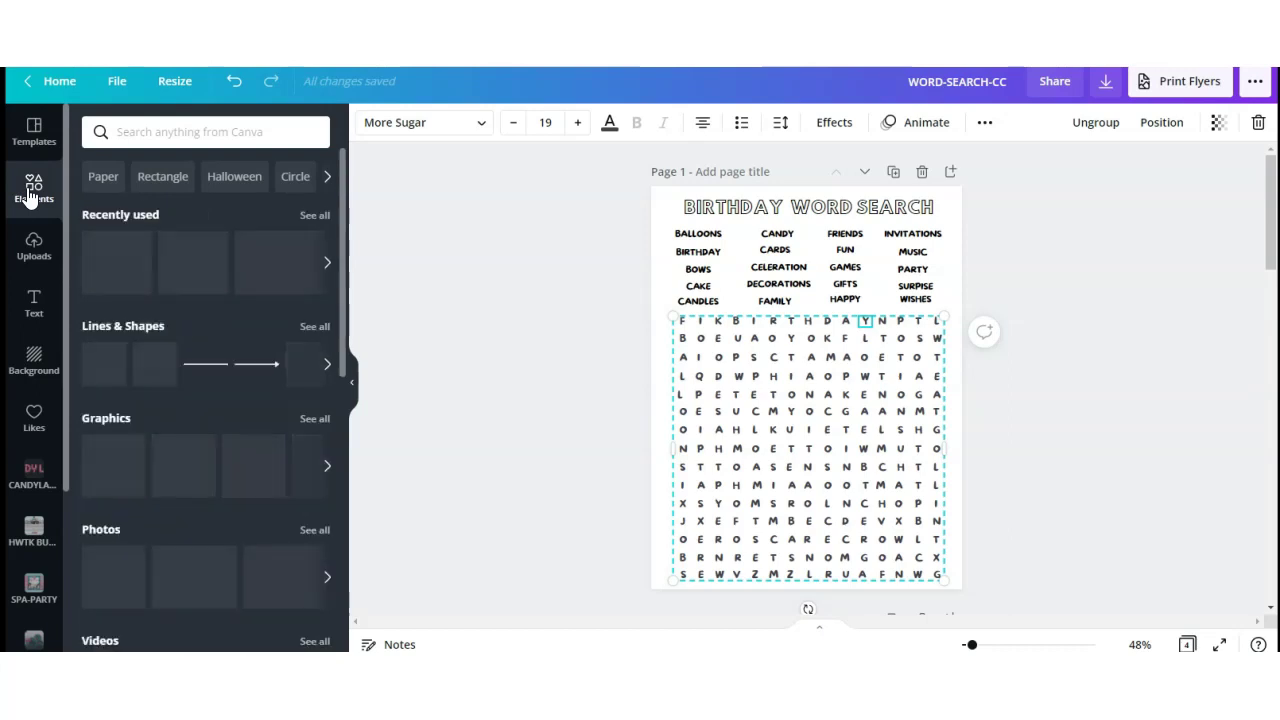
left_click(205, 365)
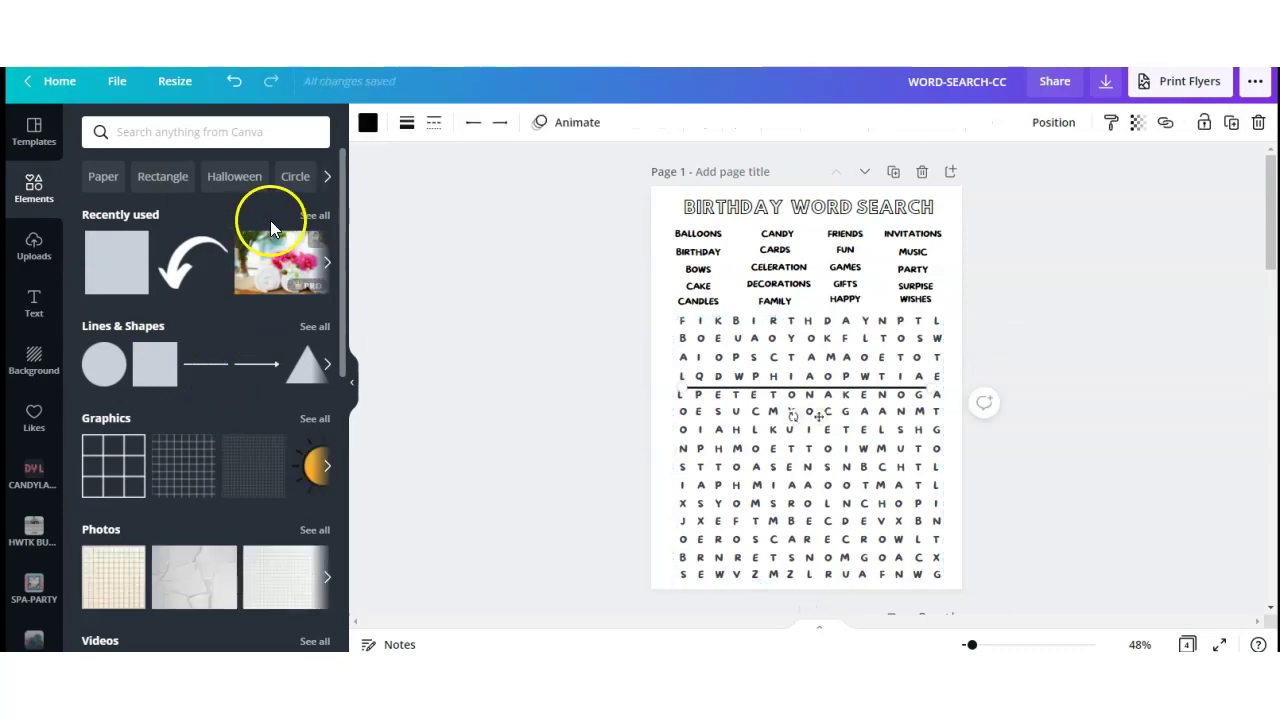
left_click(407, 124)
left_click_drag(496, 173, 522, 182)
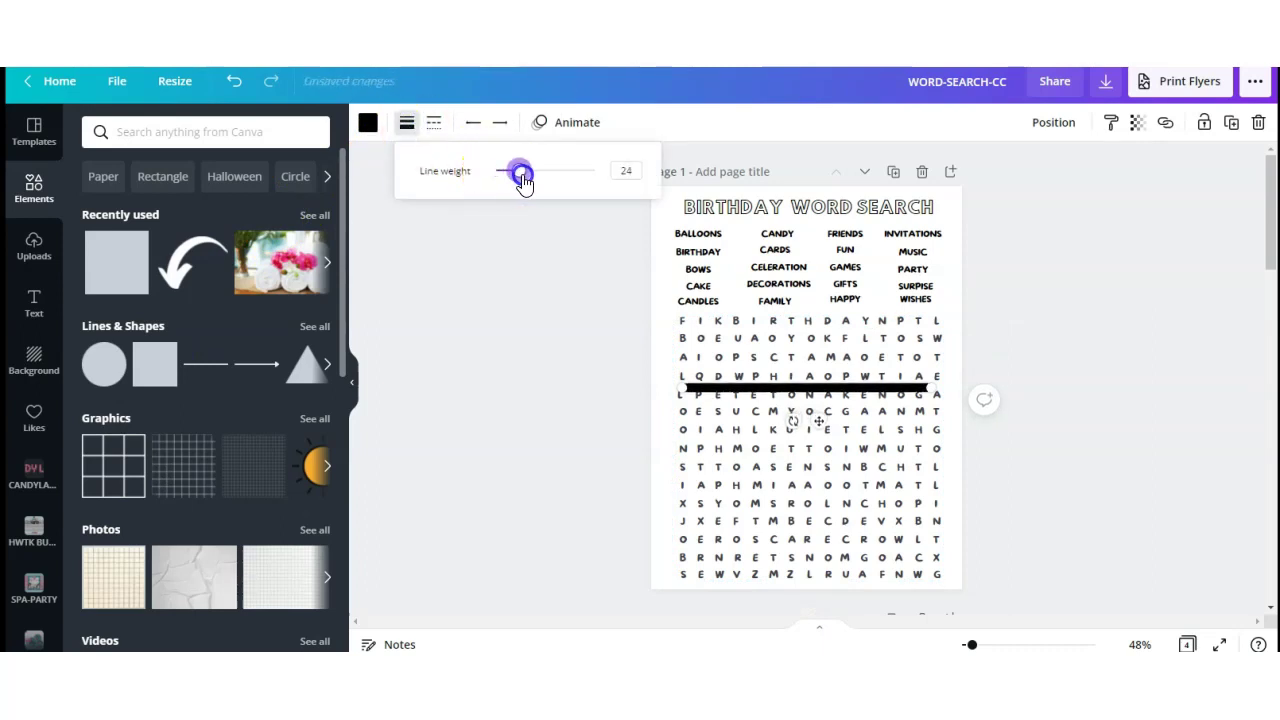
left_click(830, 371)
left_click_drag(830, 366, 873, 318)
left_click_drag(692, 320, 732, 321)
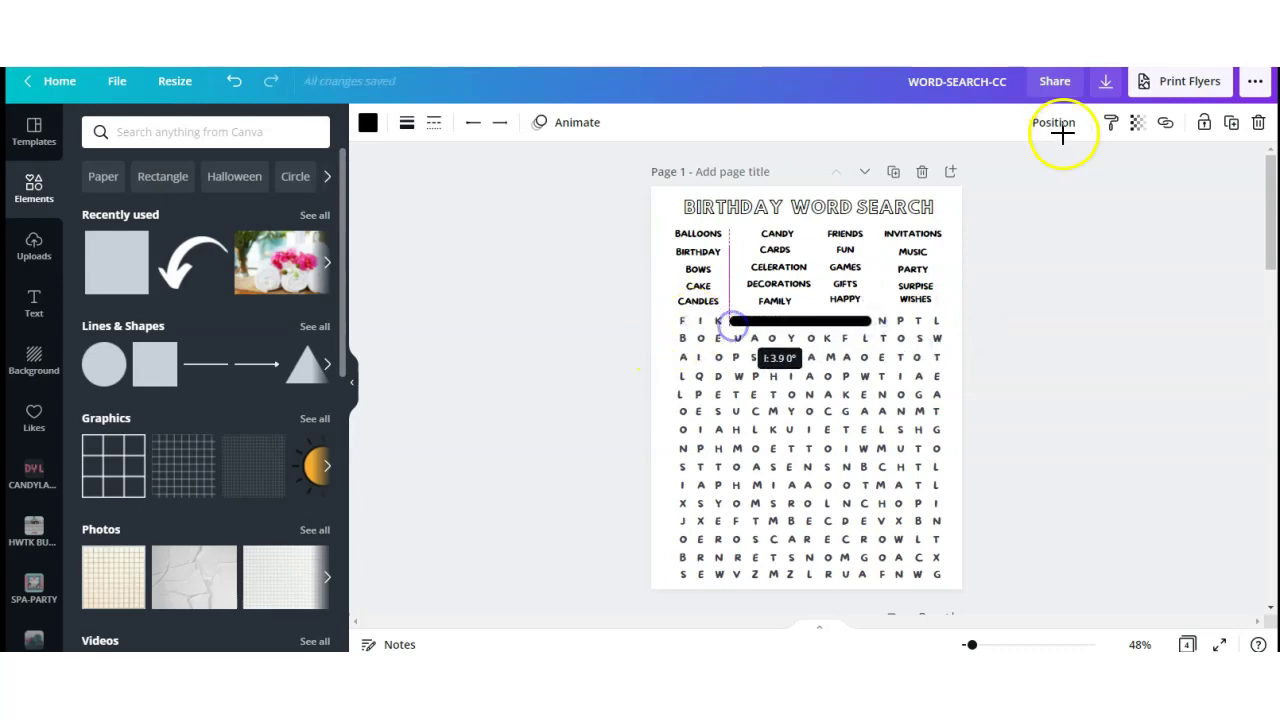
Color the line over BIRTHDAY yellow and set its transparency to 45.
left_click(368, 122)
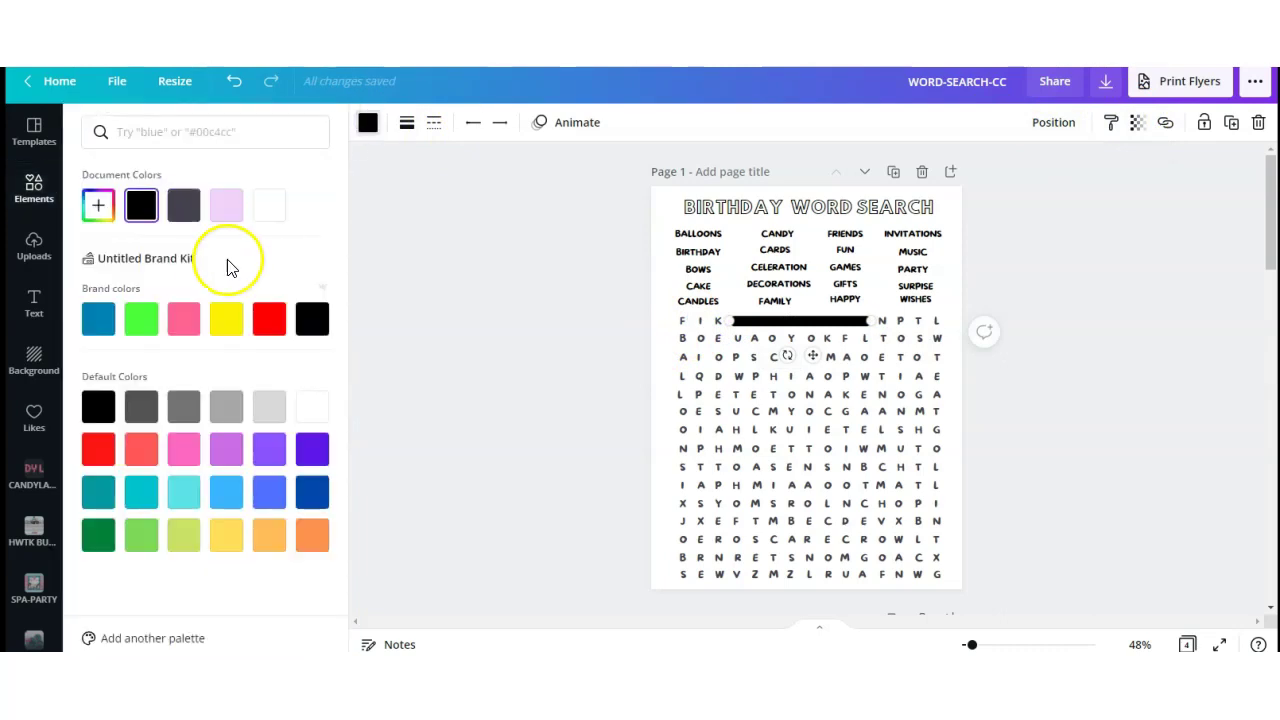
left_click(226, 319)
left_click(1138, 122)
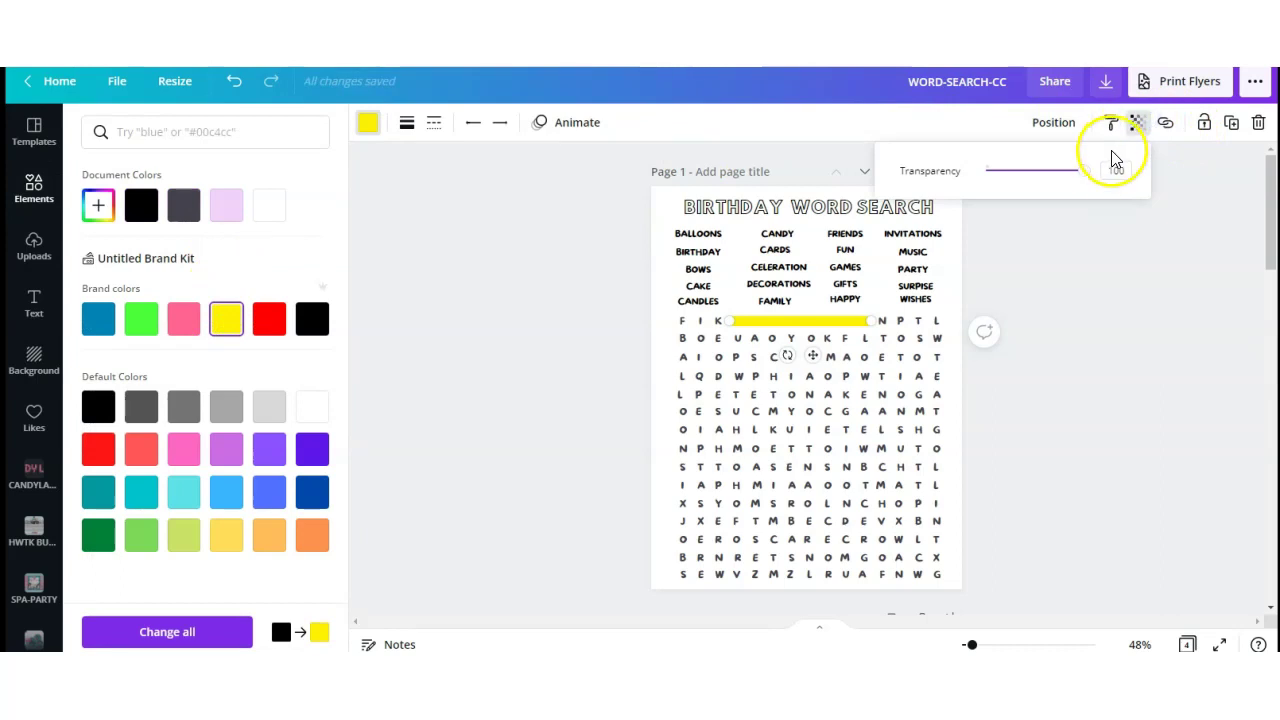
left_click_drag(1086, 176, 1078, 176)
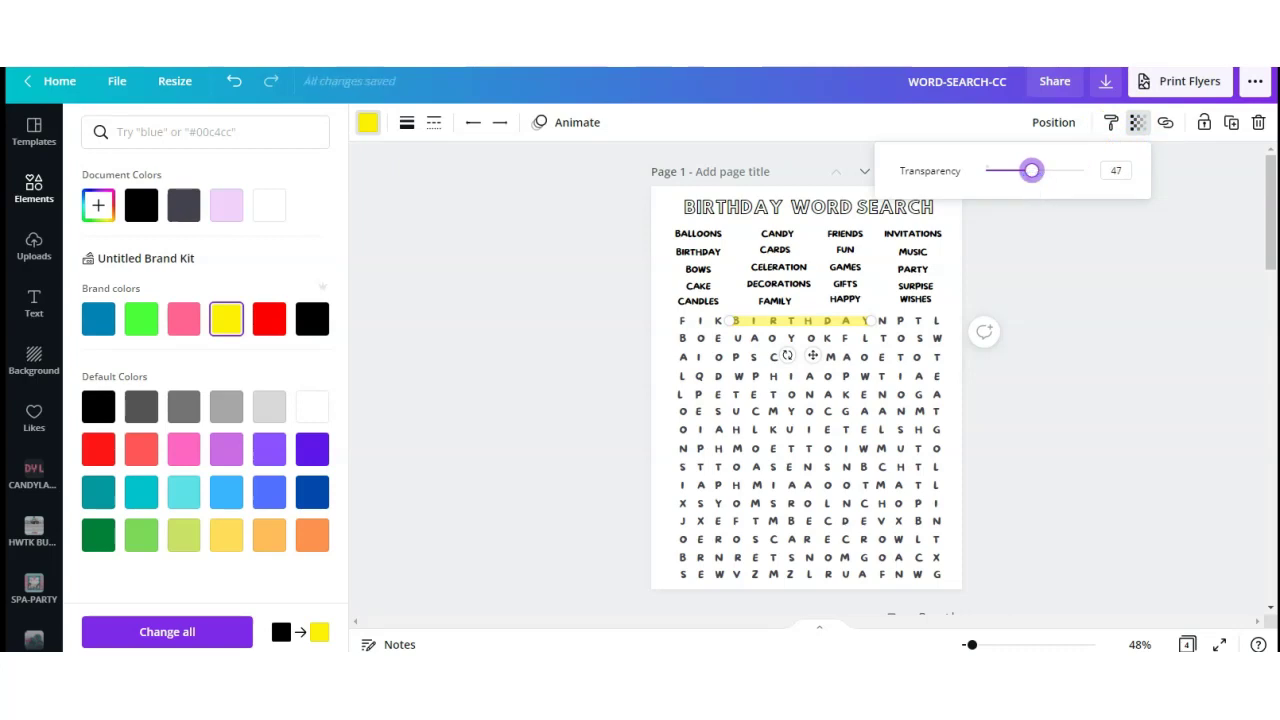
left_click_drag(1032, 170, 1032, 188)
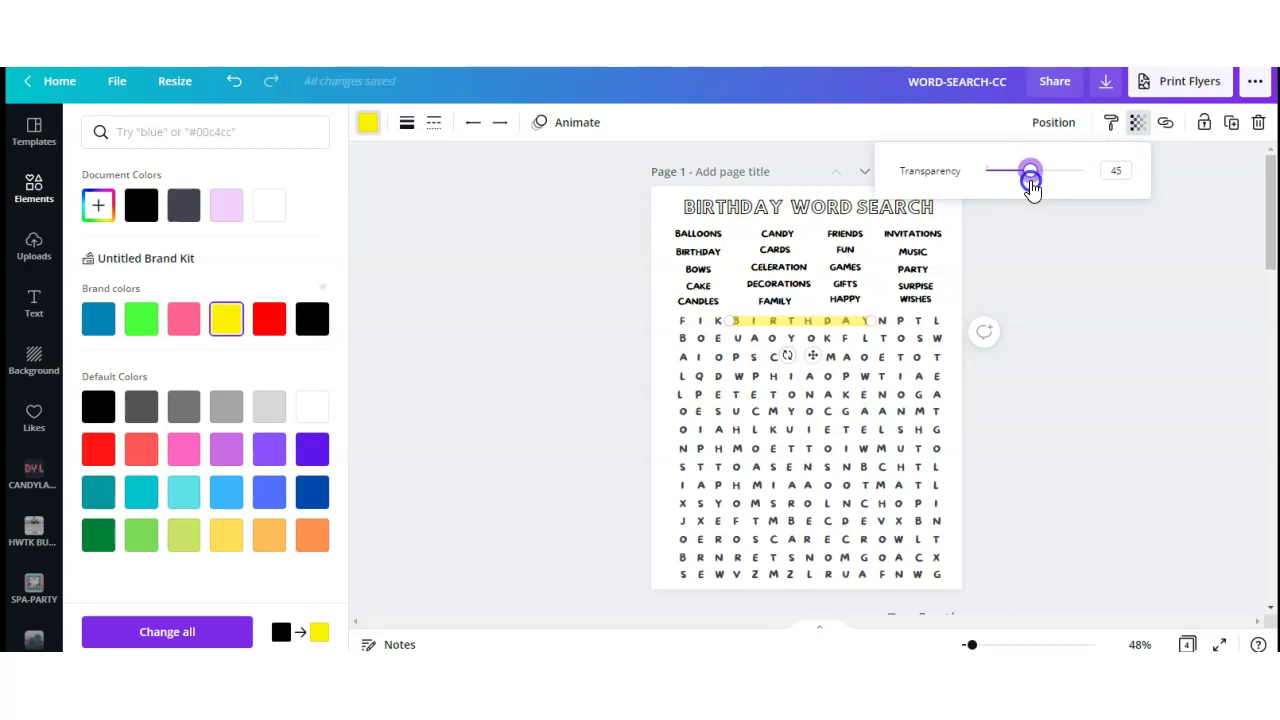
left_click(1083, 317)
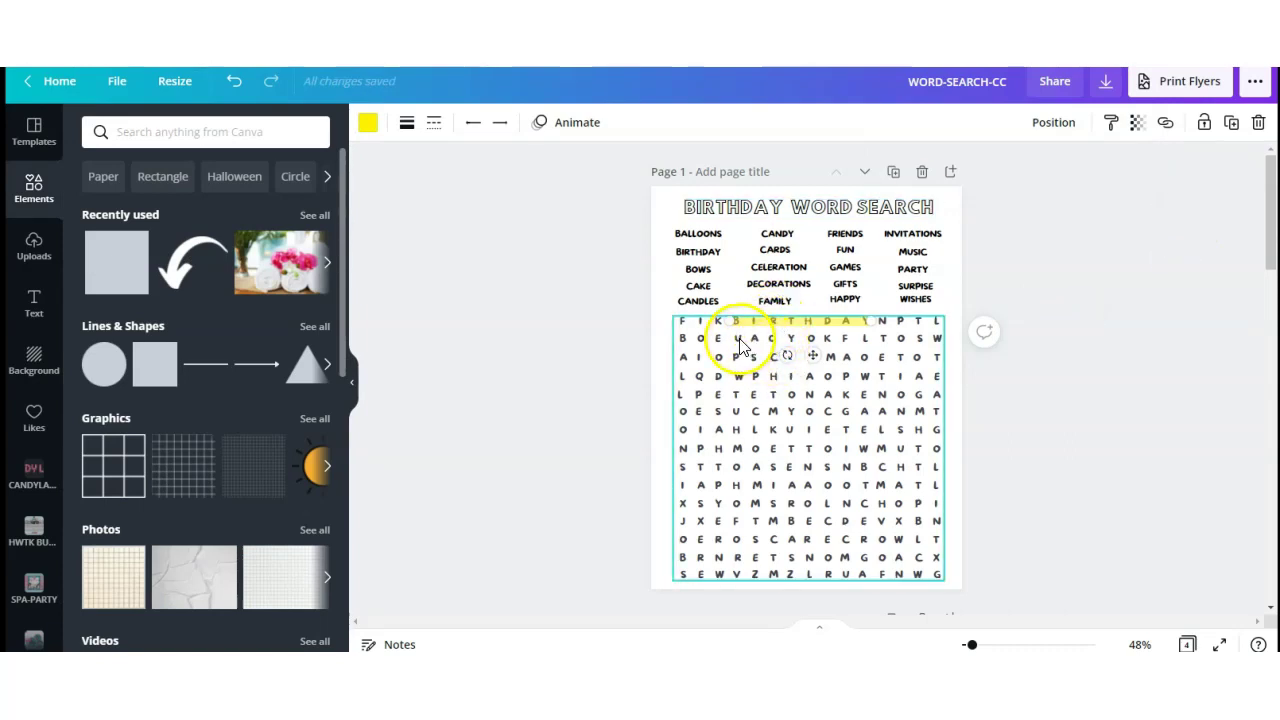
Replace the three grid letters below the B of BIRTHDAY with O, W and S to spell BOWS vertically.
double_click(738, 337)
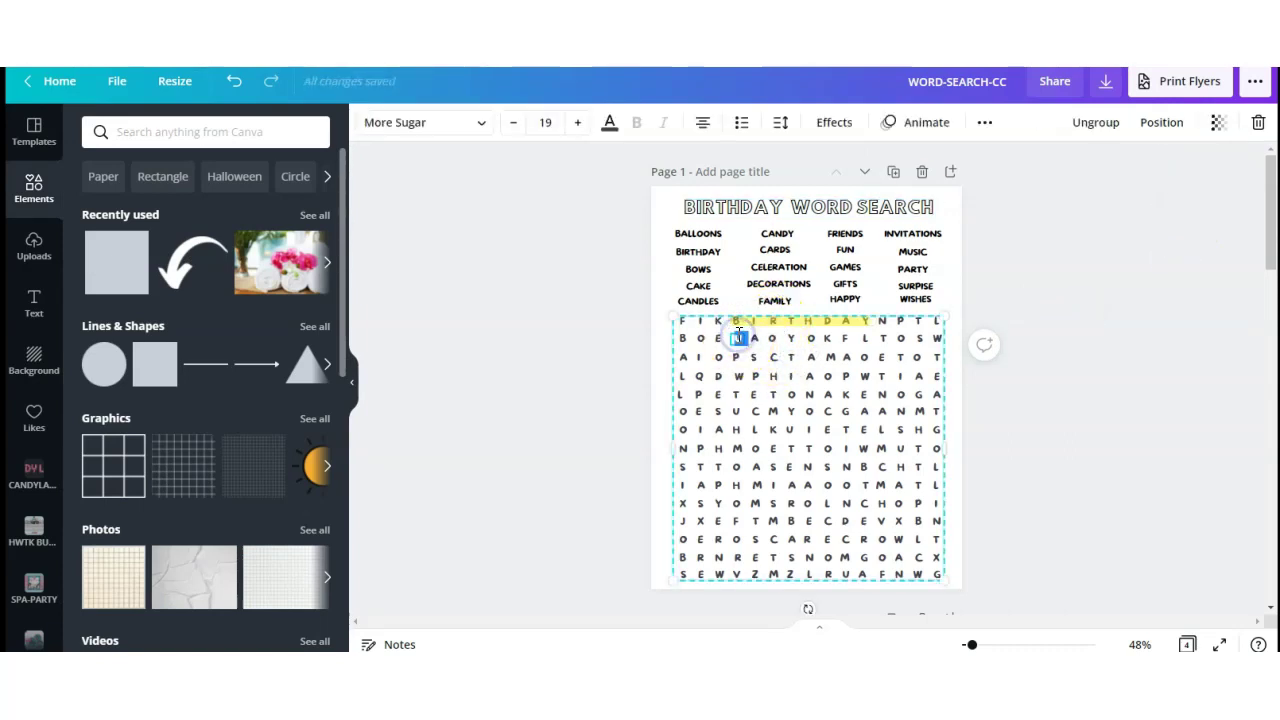
double_click(737, 357)
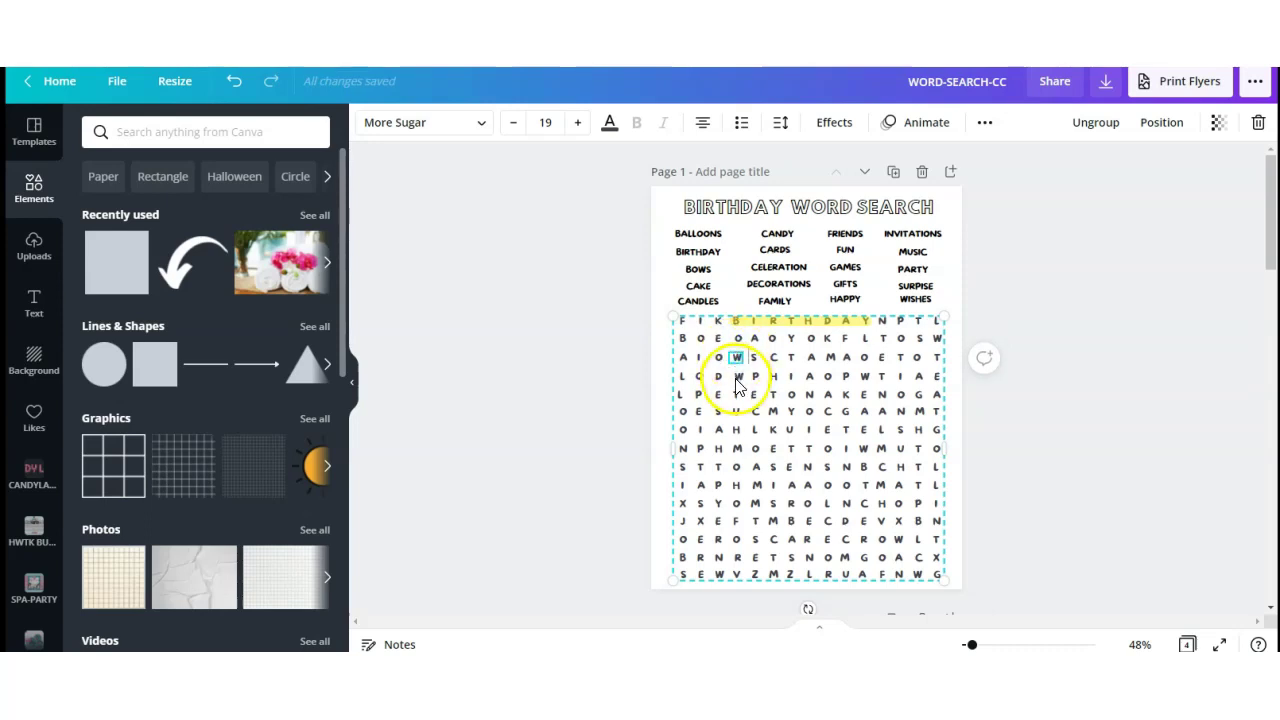
double_click(738, 376)
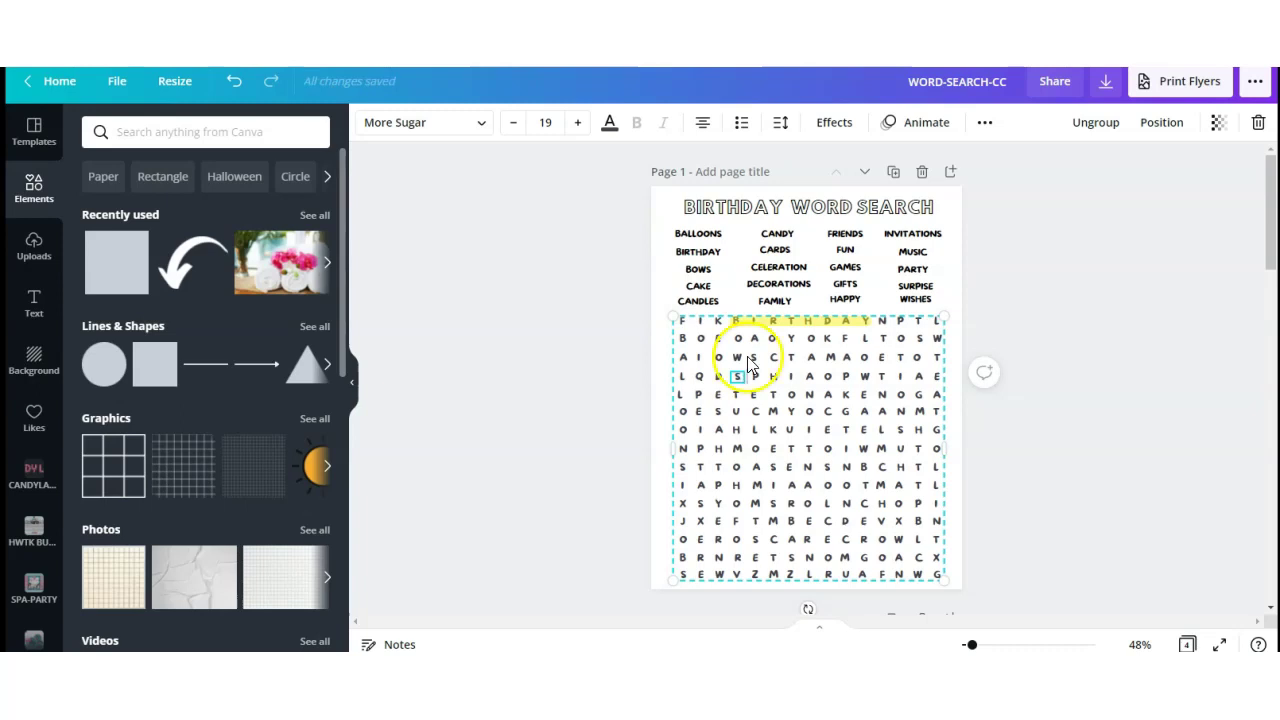
Duplicate the yellow highlight line, turn it vertical and shorten it to cover the word BOWS.
left_click(766, 320)
left_click(1231, 122)
left_click(778, 328)
mouse_move(760, 343)
left_mouse_down()
mouse_move(801, 377)
mouse_move(820, 337)
mouse_move(819, 352)
mouse_move(818, 340)
mouse_move(735, 388)
mouse_move(740, 357)
left_mouse_up()
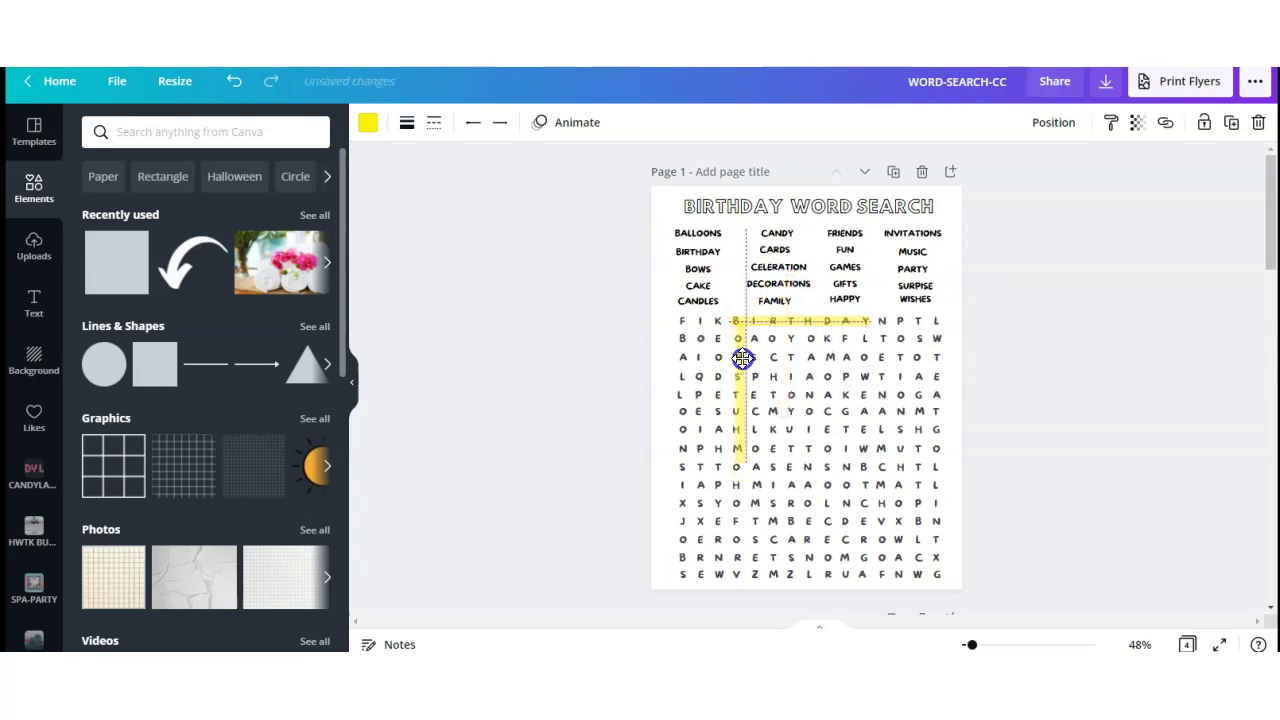
left_click_drag(739, 427, 733, 383)
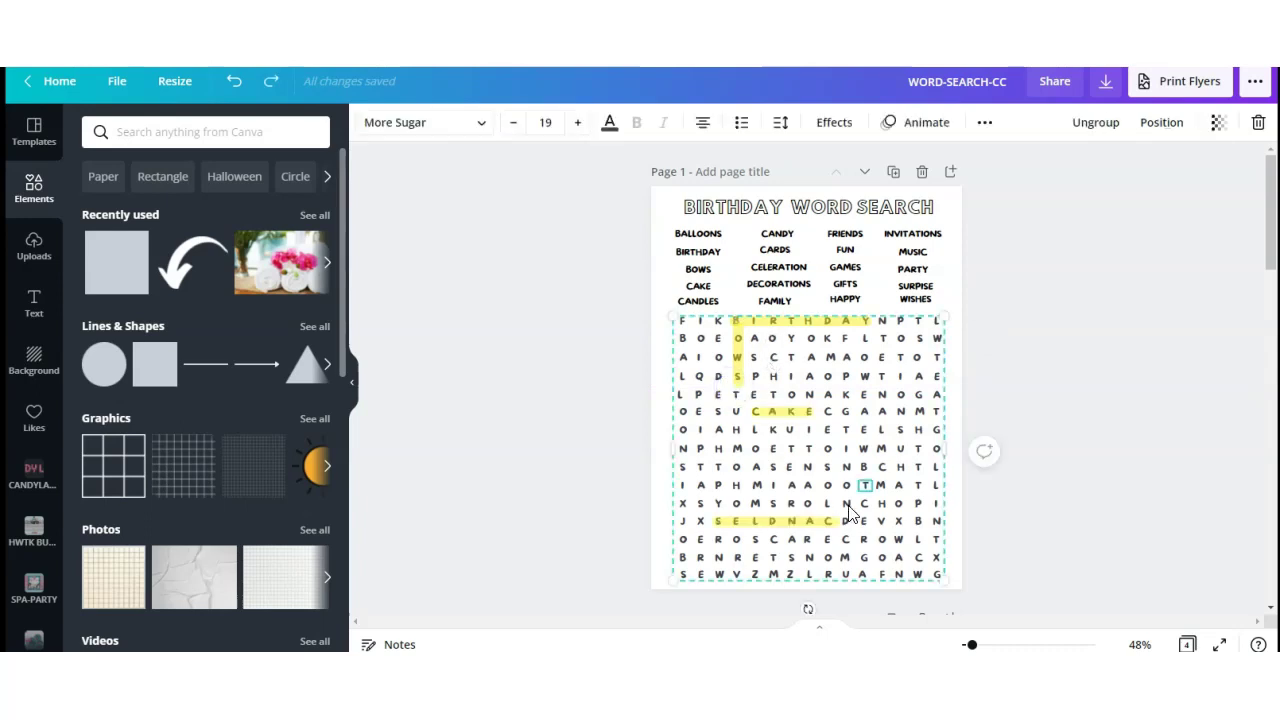
Replace the four grid letters running diagonally up from the C of CANDLES with A, N, D and Y to spell CANDY.
left_click(847, 505)
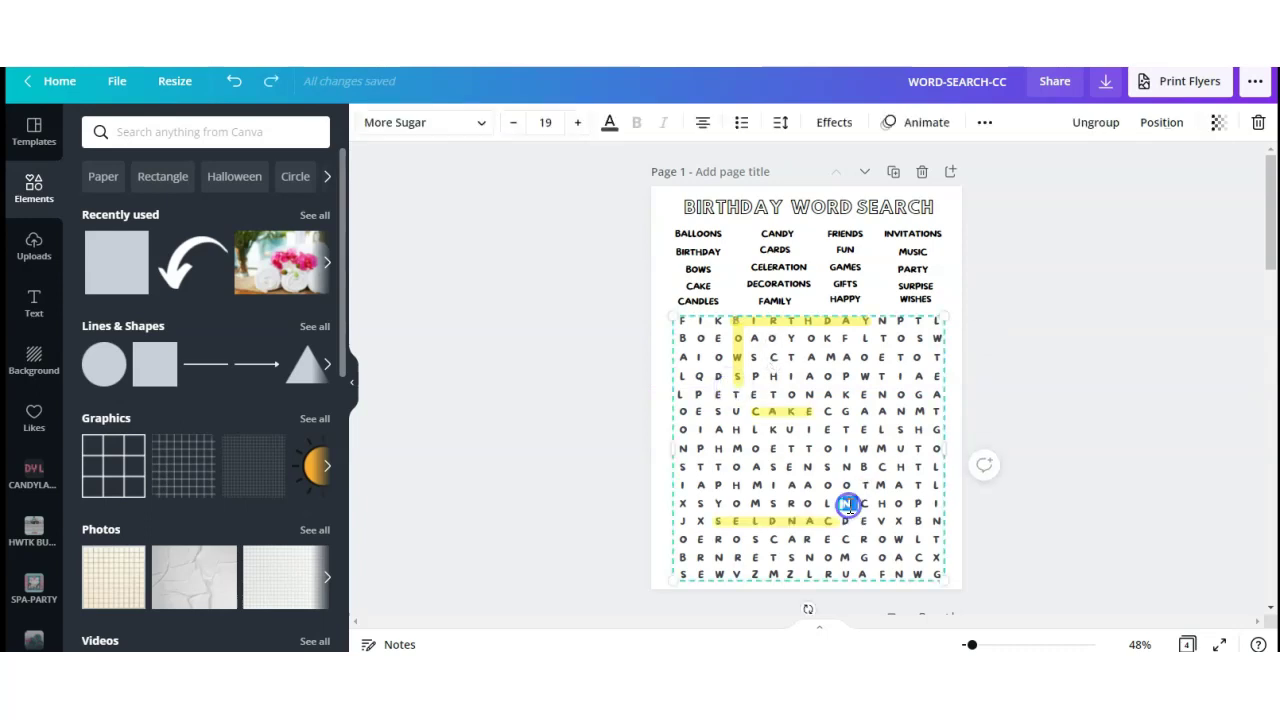
left_click(880, 467)
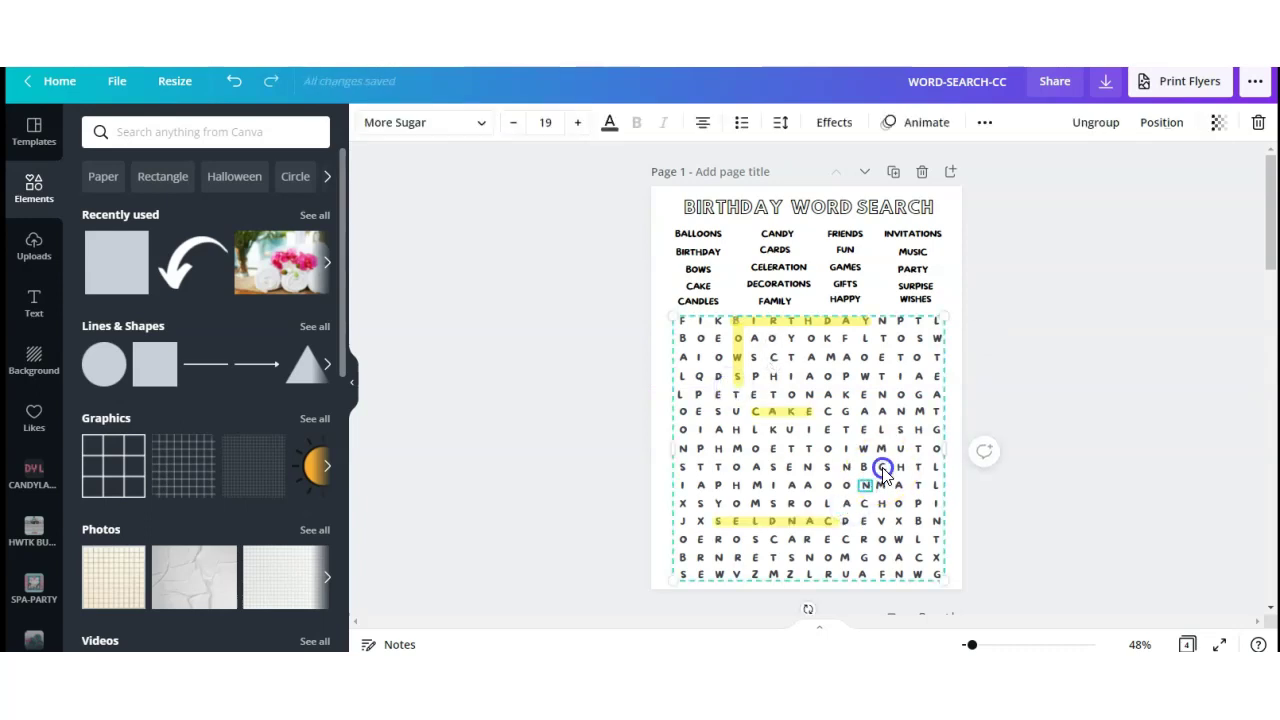
left_click(901, 449)
type("Y")
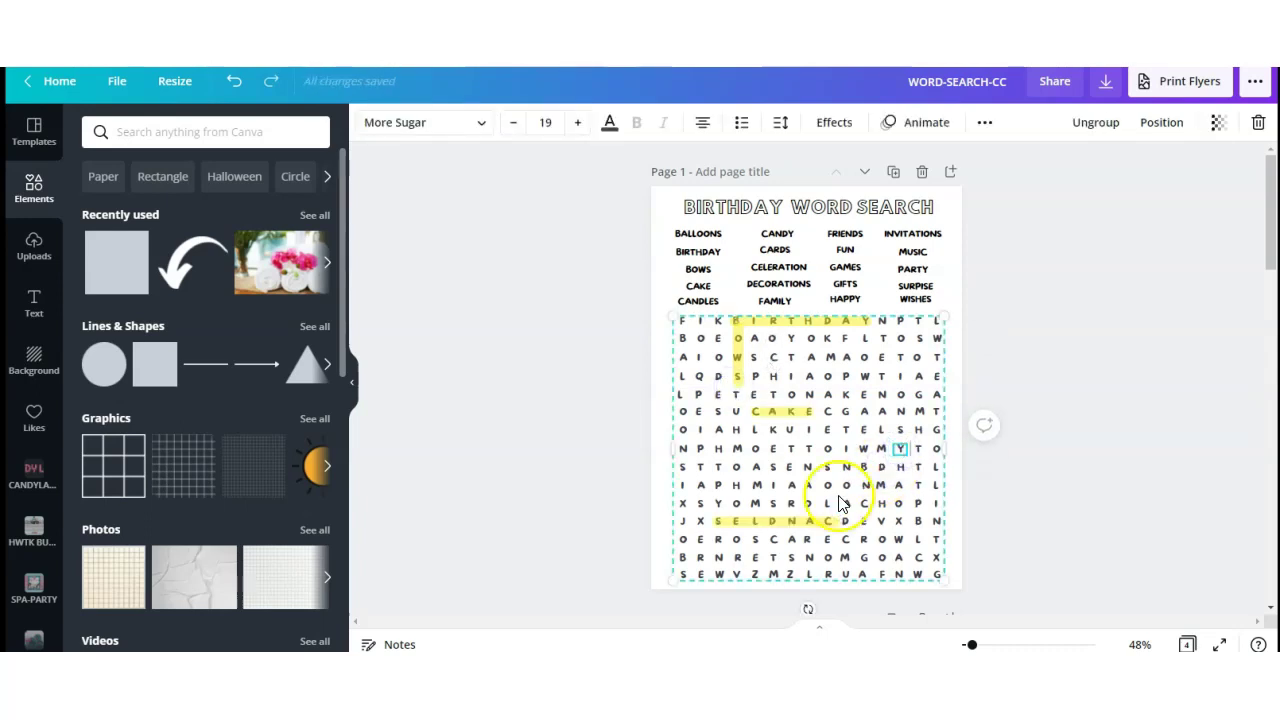
Duplicate the yellow highlight line over CANDLES, then tilt and shorten the copy to cover the diagonal word CANDY.
left_click(815, 521)
left_click(1236, 122)
left_click_drag(799, 531, 897, 556)
left_click_drag(903, 488, 896, 463)
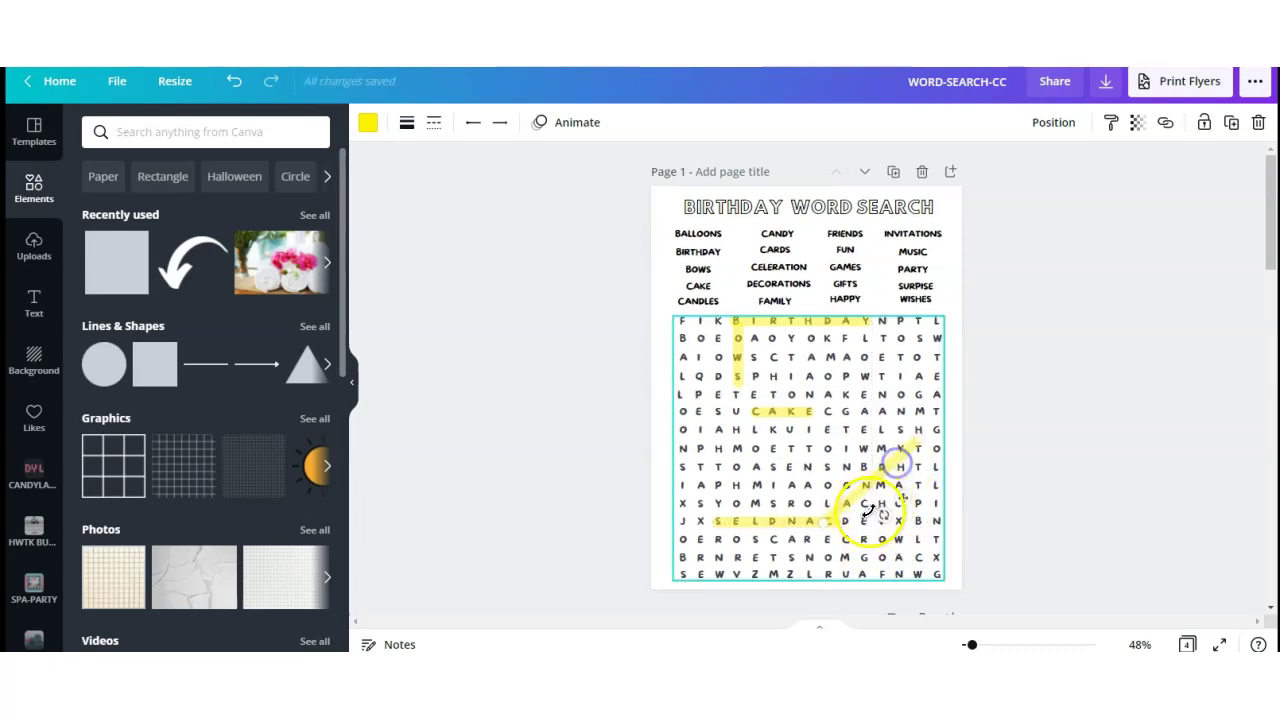
left_click_drag(890, 511, 886, 511)
left_click_drag(913, 436, 903, 440)
left_click(1043, 400)
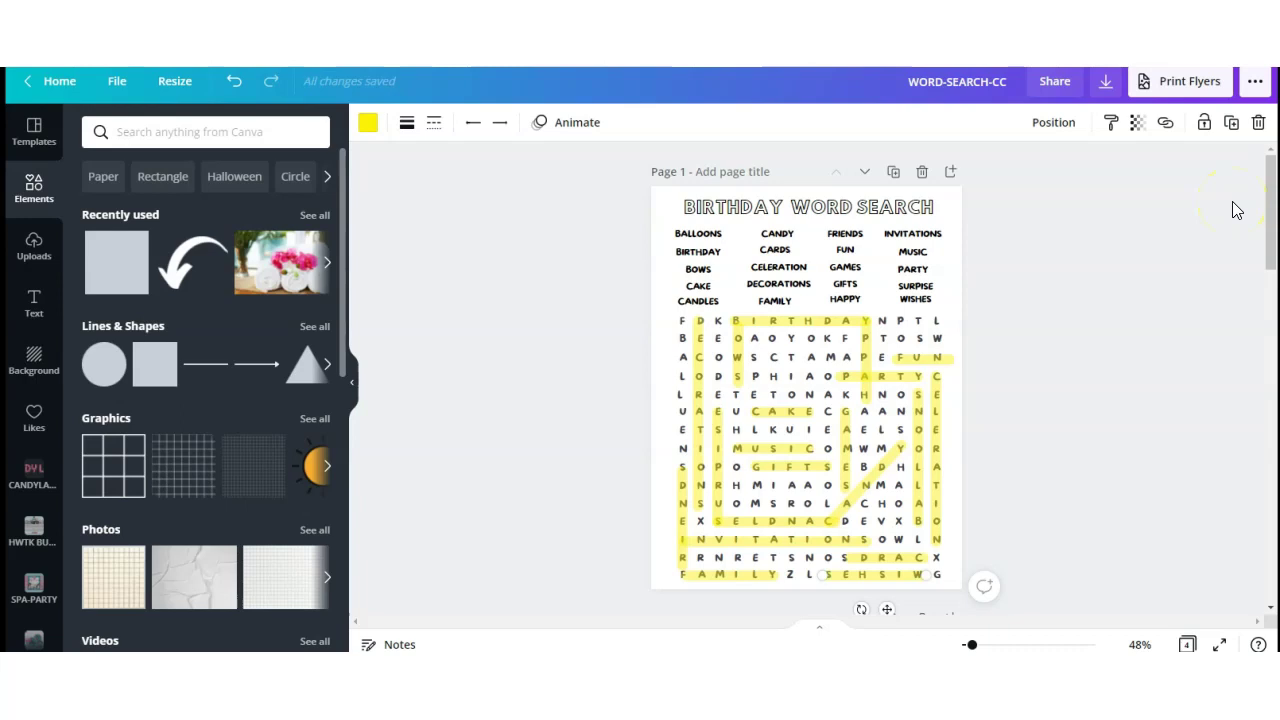
Duplicate the highlighted word search page and delete the yellow line over BIRTHDAY on the copy.
left_click(897, 172)
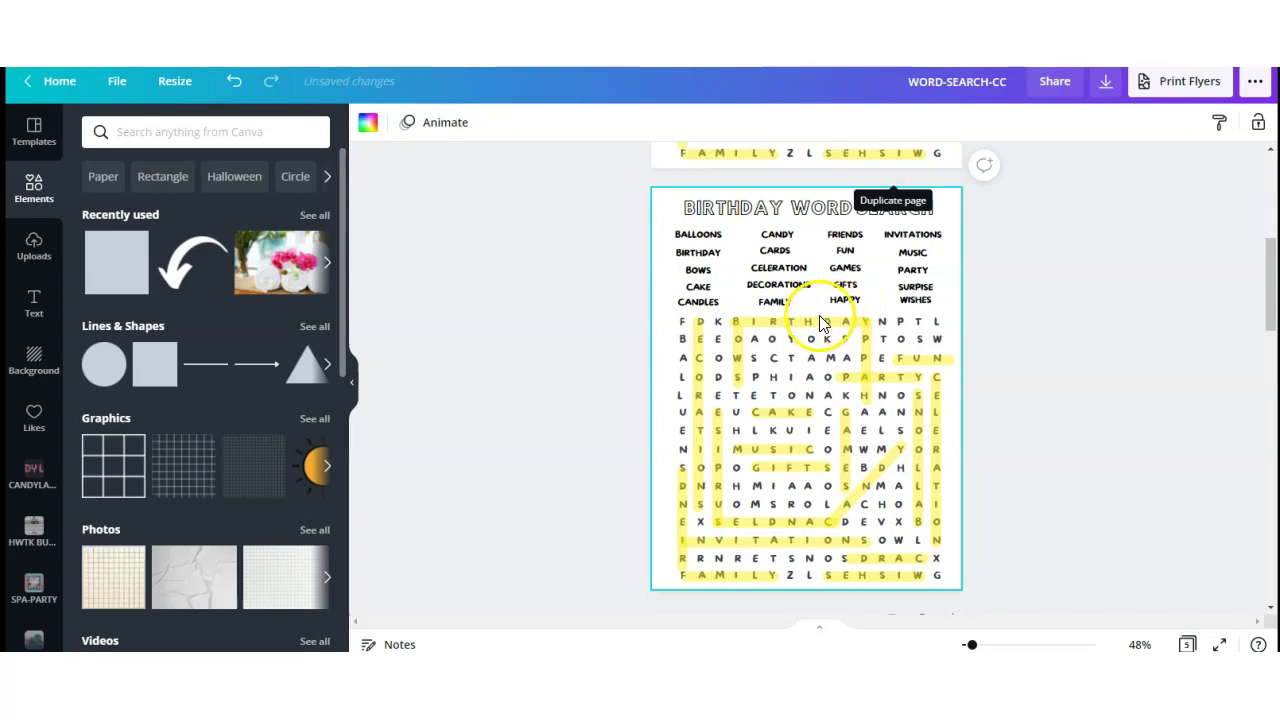
left_click(801, 348)
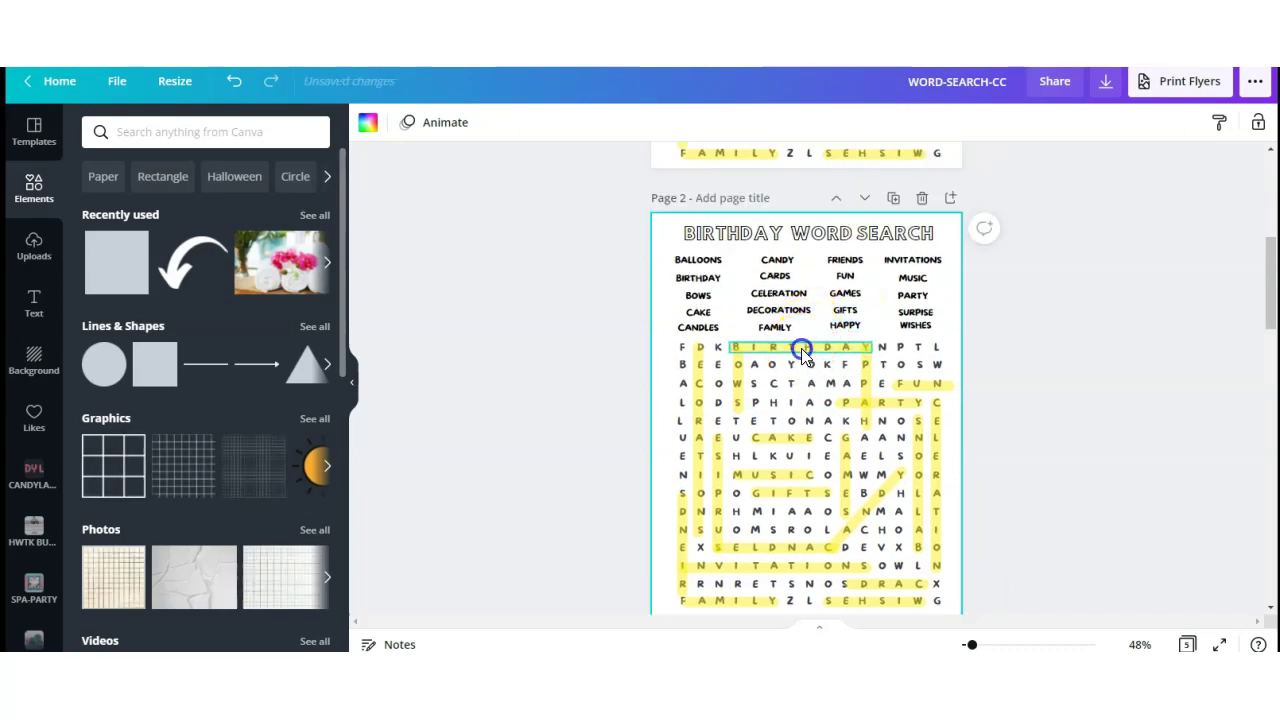
left_click(801, 348)
left_click(1263, 133)
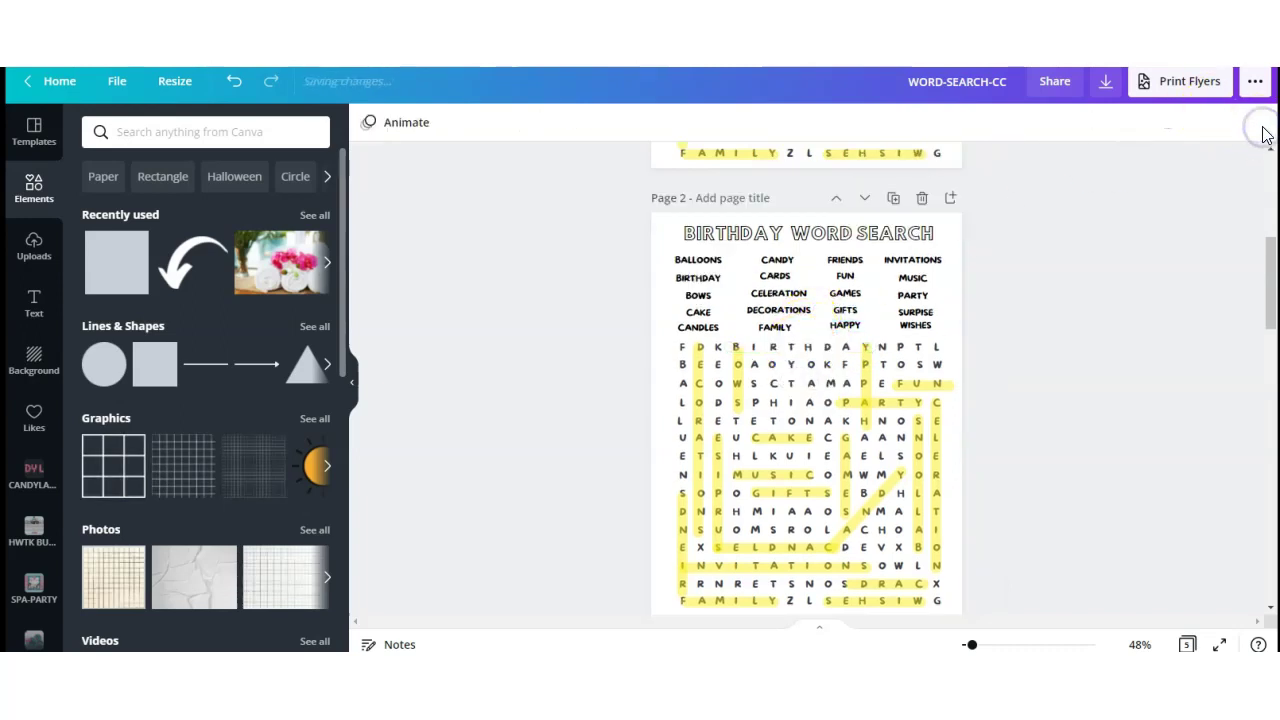